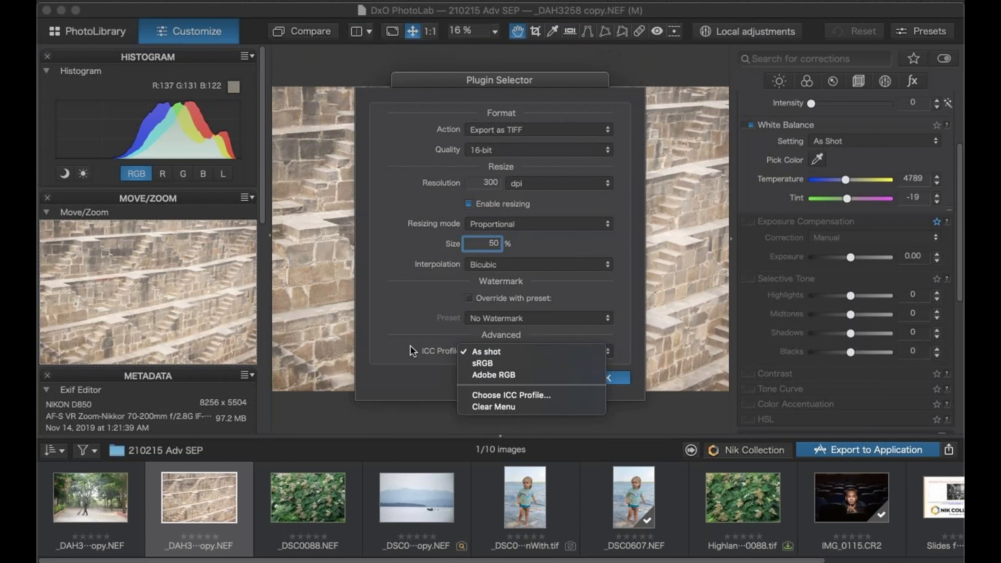
# - Keep the ICC profile as shot and confirm the 16-bit TIFF export at 50% size to Silver Efex Pro
pyautogui.click(504, 357)
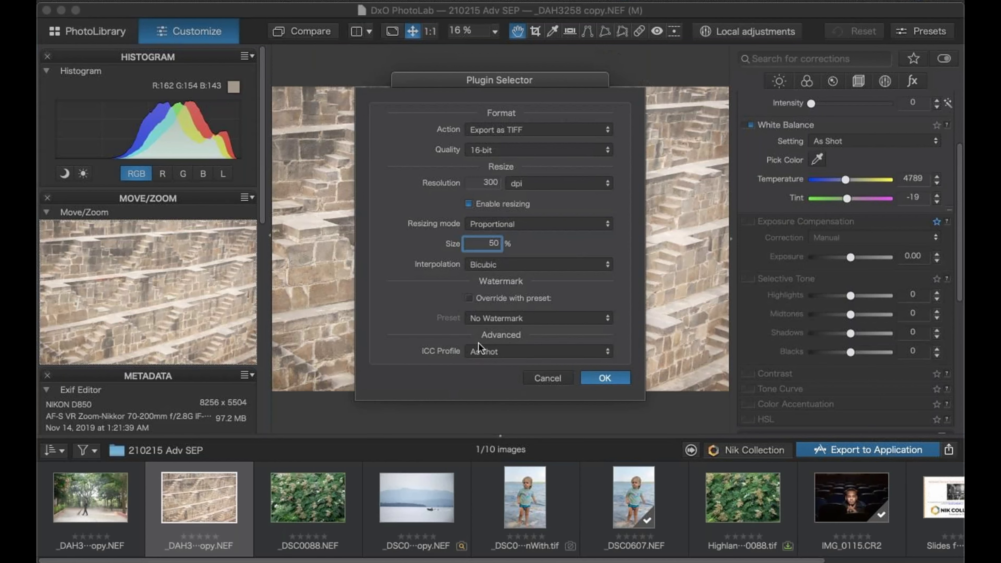
pyautogui.click(605, 379)
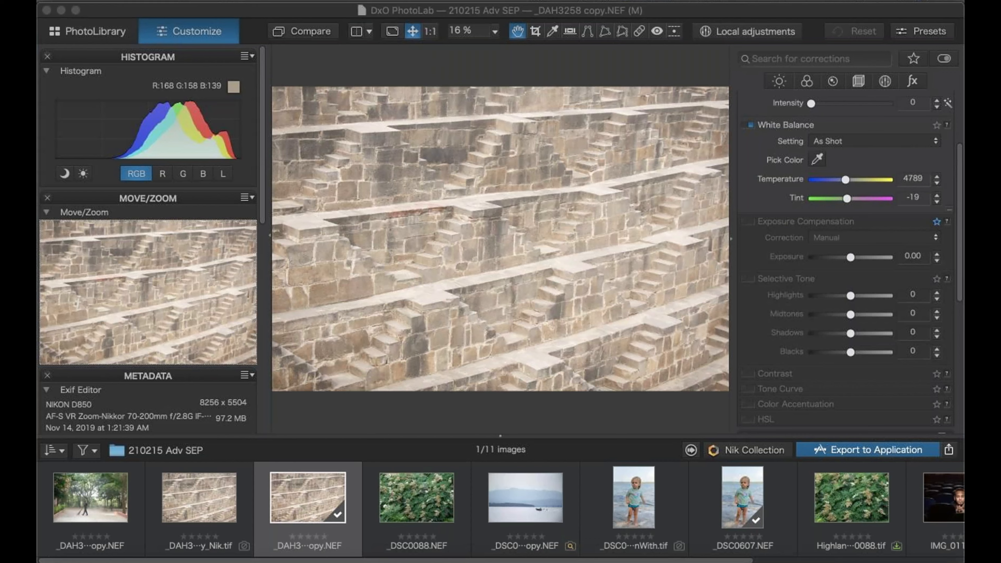
pyautogui.moveTo(710, 560)
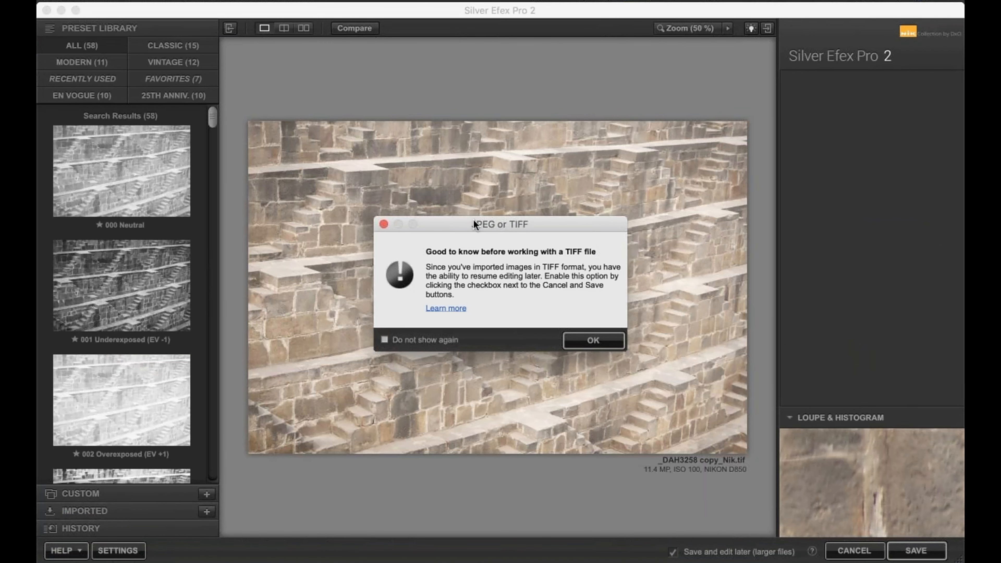
# - Move the JPEG or TIFF notice around the image, dismiss it, and hide the preset library to enlarge the preview
pyautogui.moveTo(474, 219); pyautogui.dragTo(471, 216)
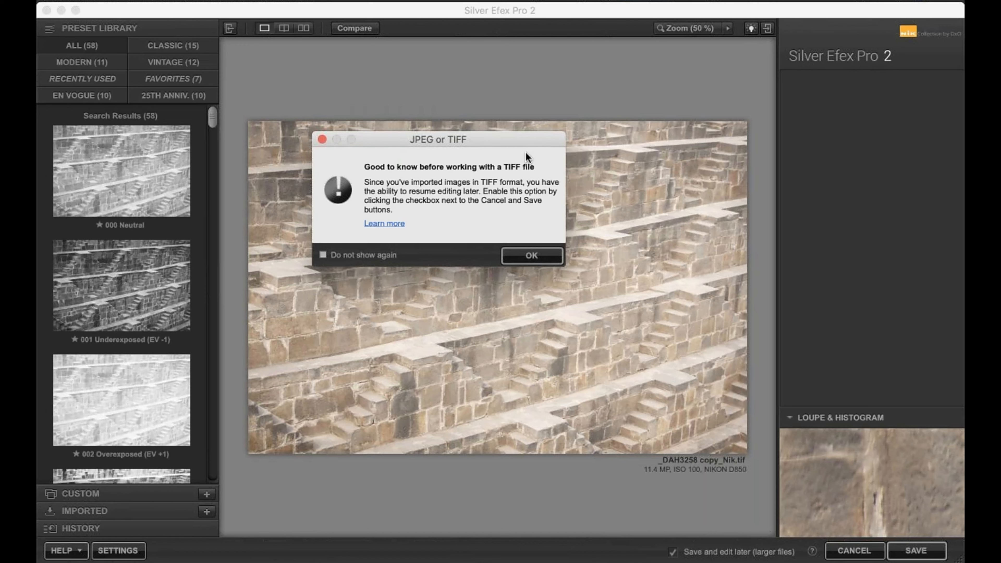
pyautogui.moveTo(479, 139); pyautogui.dragTo(548, 84)
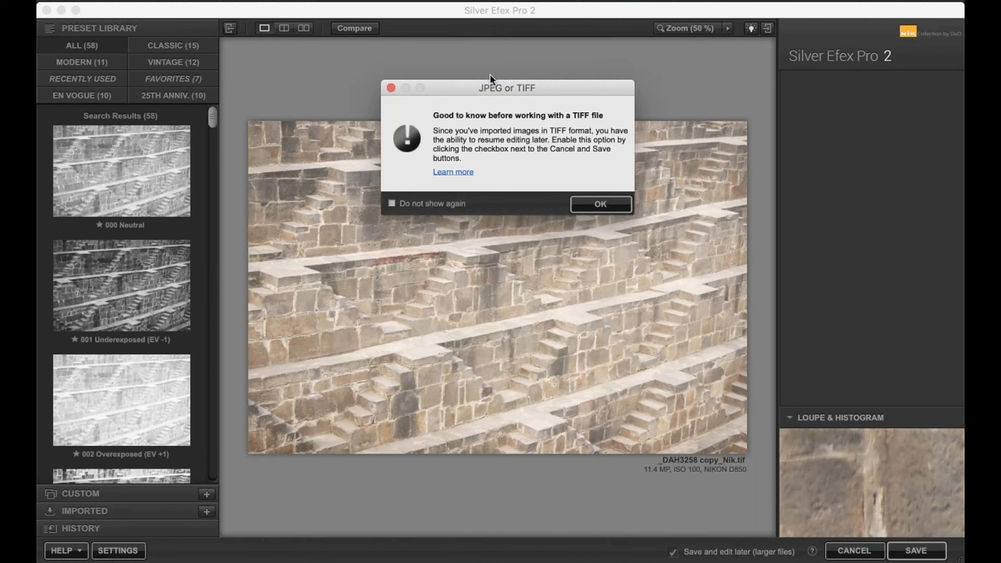
pyautogui.moveTo(459, 86); pyautogui.dragTo(442, 168)
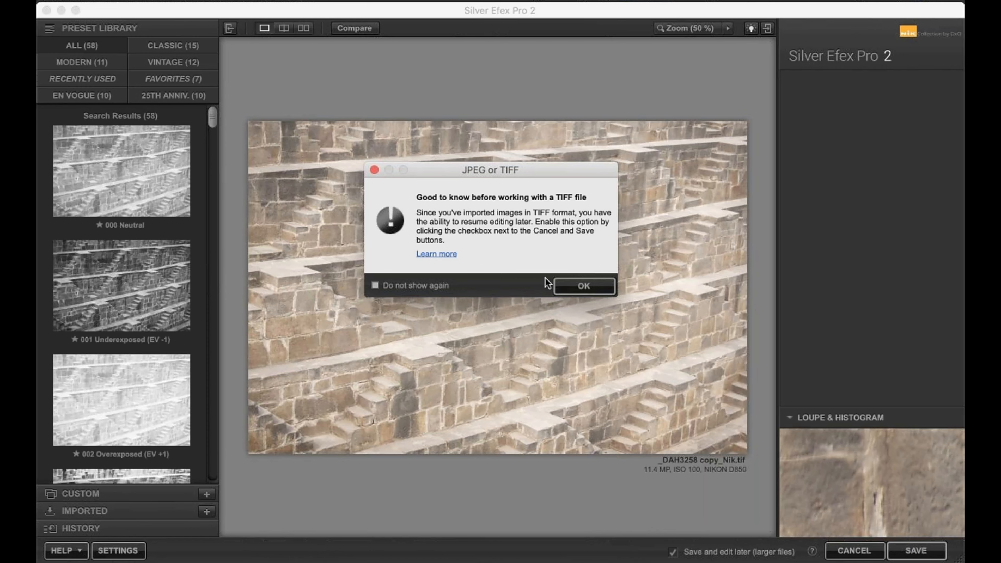
pyautogui.click(565, 290)
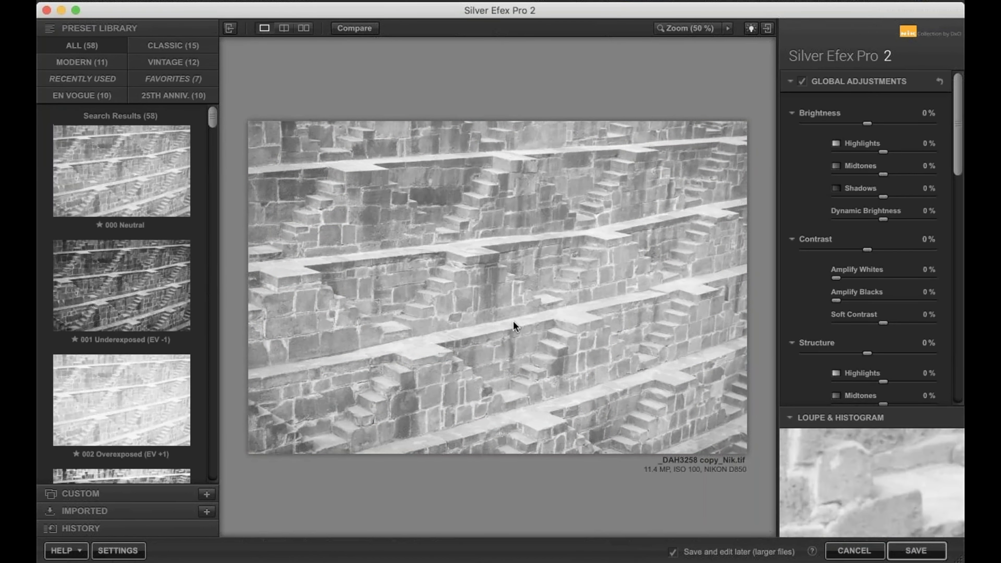
pyautogui.click(230, 28)
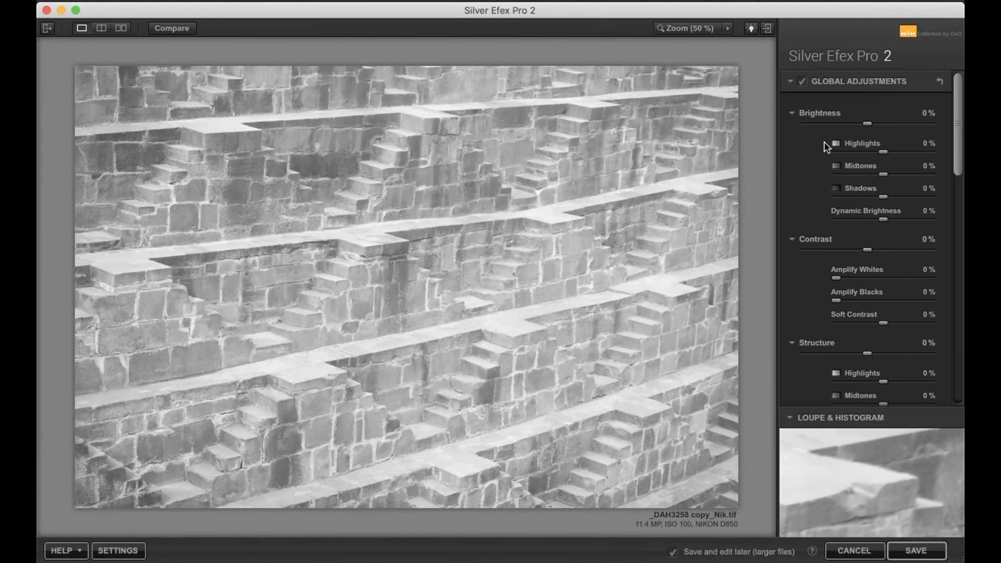
# - Set Dynamic Brightness to -51% and Contrast to 26%, and collapse the Brightness, Contrast and Structure sub-sliders
pyautogui.click(859, 220)
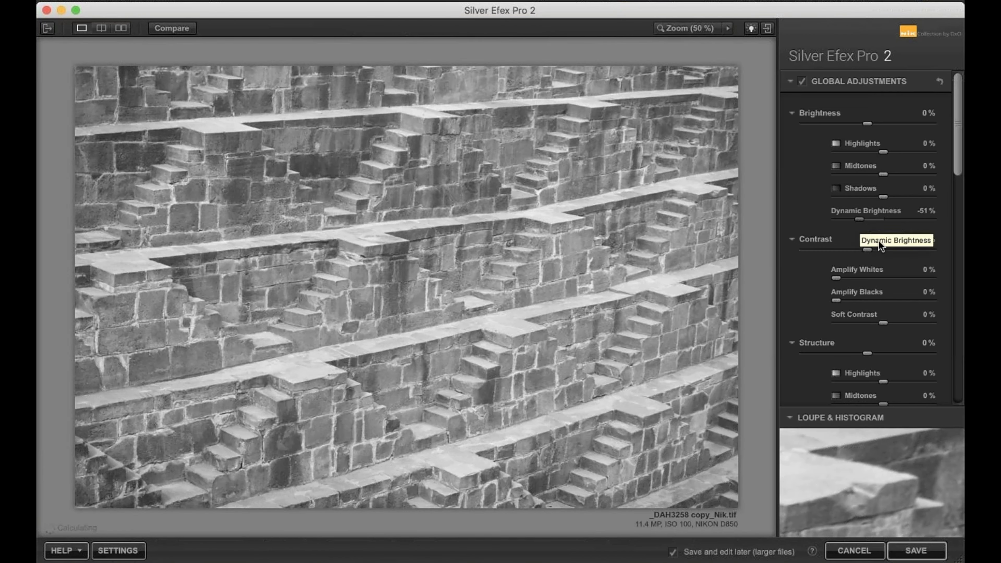
pyautogui.click(883, 250)
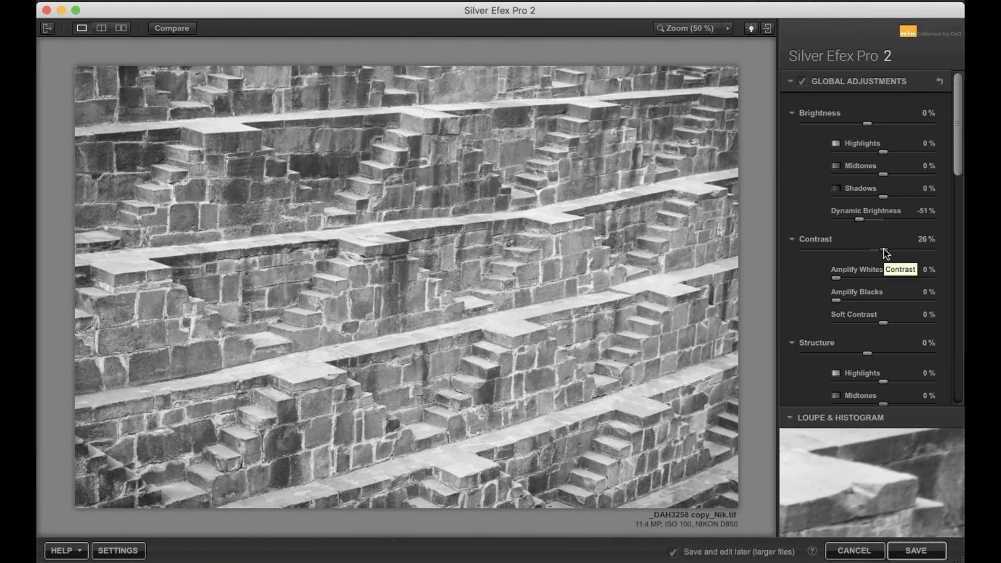
pyautogui.click(816, 111)
pyautogui.click(823, 143)
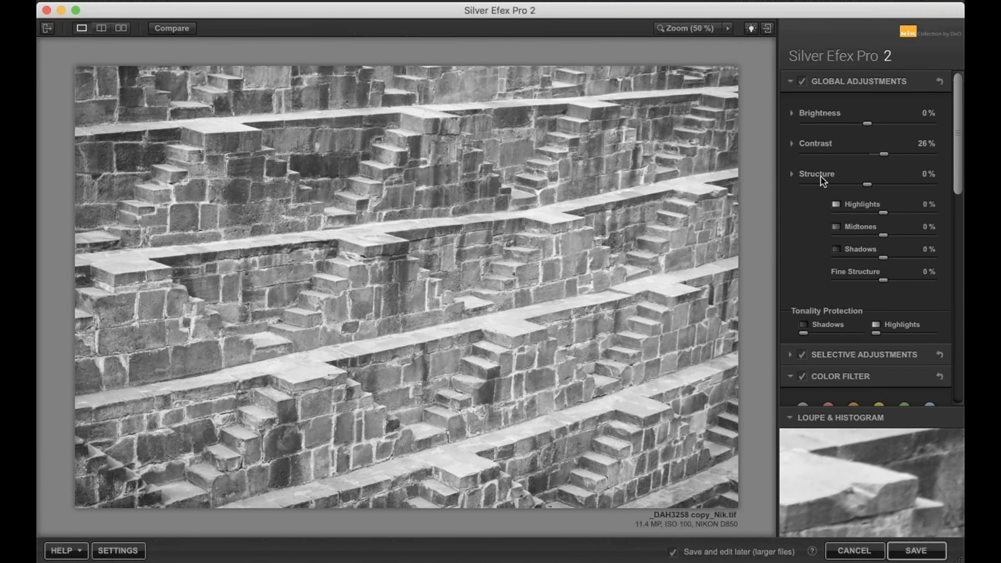
pyautogui.click(821, 176)
# - Raise Contrast to 100% and overlay the Zone 0 and Zone 10 areas on the image
pyautogui.moveTo(847, 468)
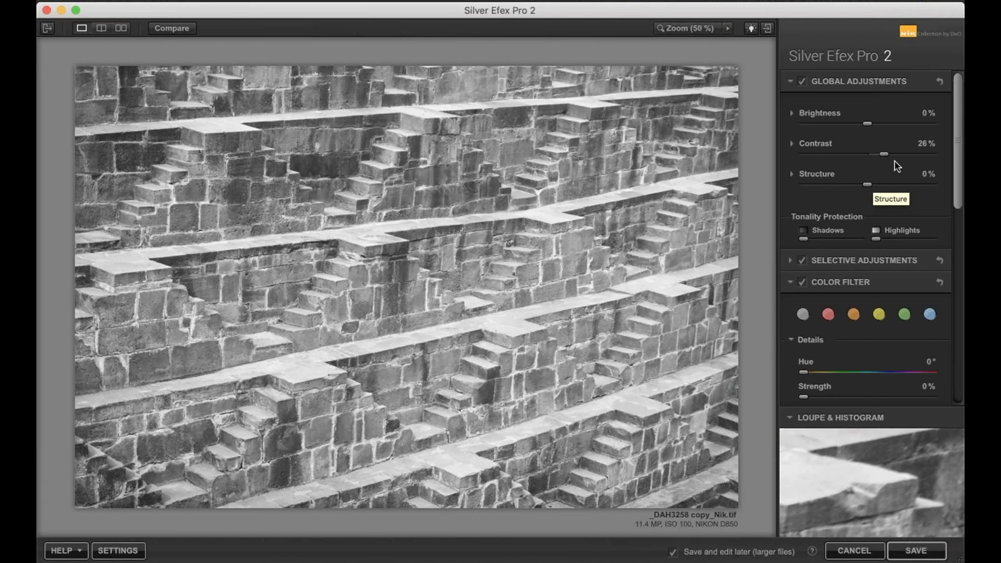
pyautogui.moveTo(885, 153); pyautogui.dragTo(931, 154)
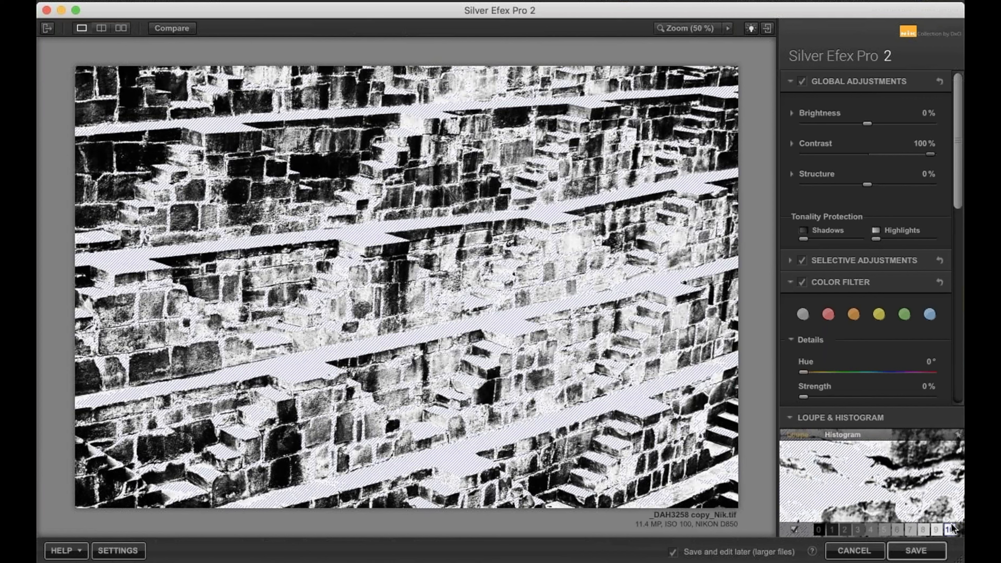
pyautogui.moveTo(951, 532)
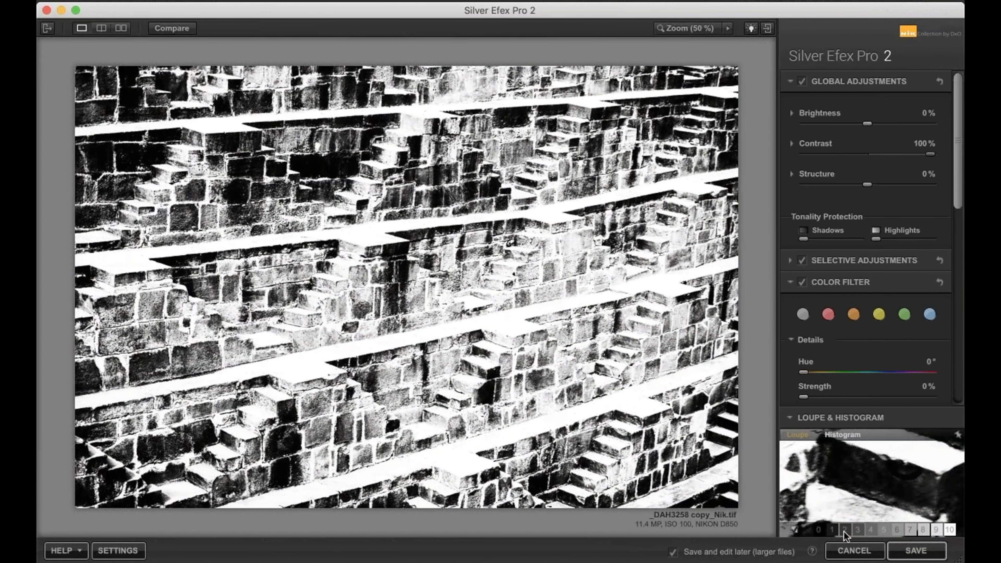
pyautogui.click(832, 530)
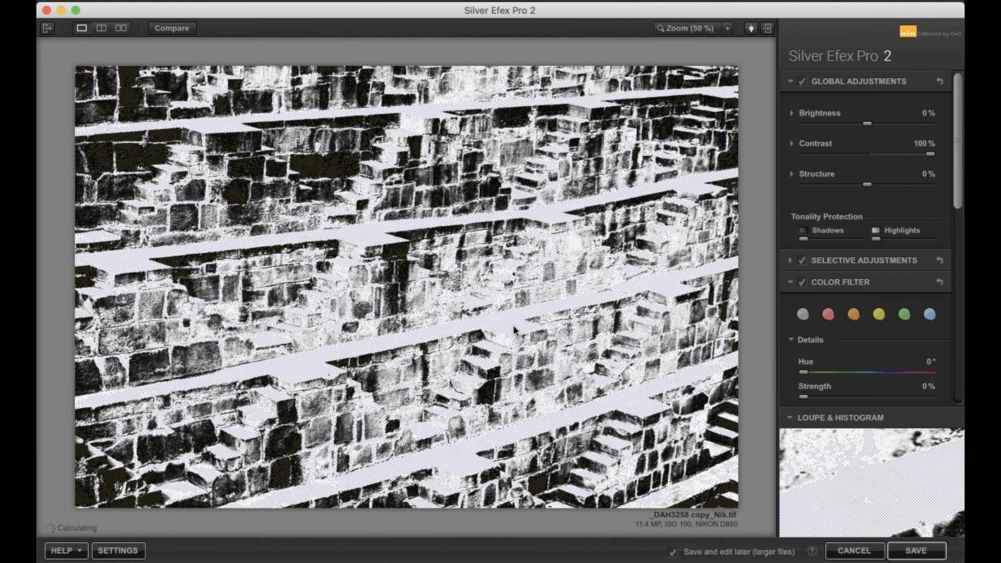
# - Reduce the image's Contrast to 45%
pyautogui.moveTo(930, 154); pyautogui.dragTo(921, 154)
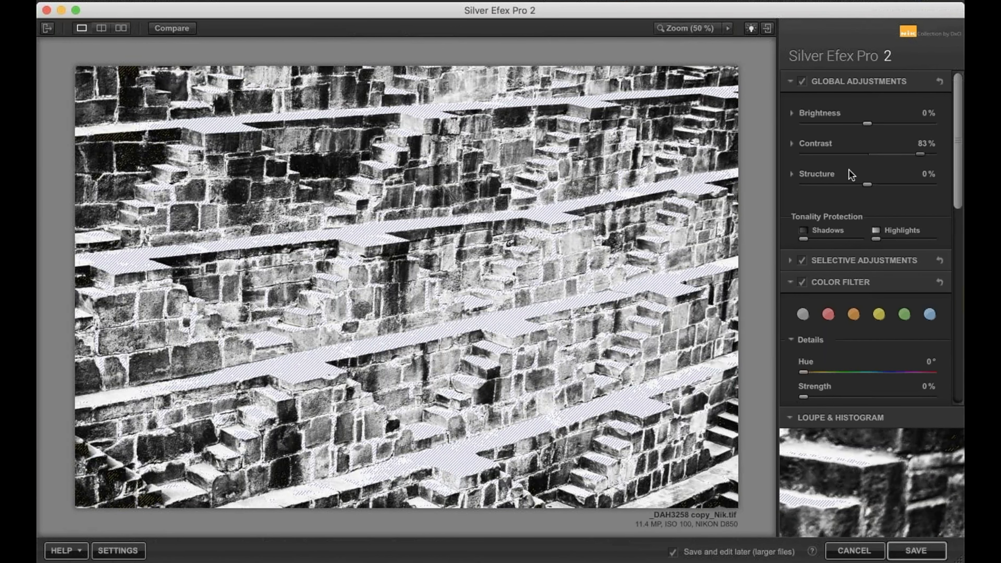
pyautogui.moveTo(920, 153); pyautogui.dragTo(890, 154)
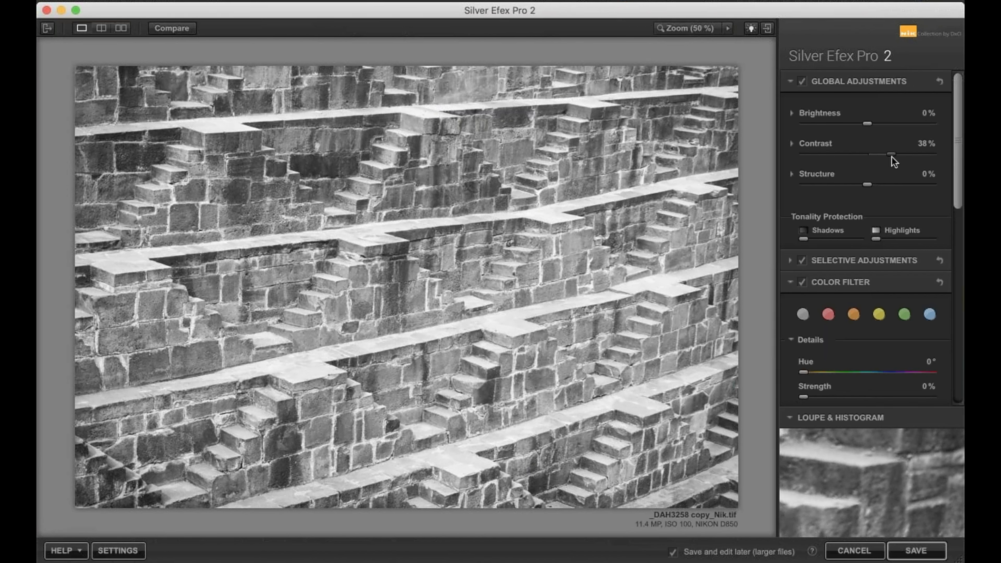
pyautogui.moveTo(892, 156); pyautogui.dragTo(896, 155)
# - Examine the highlight and shadow zone overlays on the stone ledges and steps at 100% zoom
pyautogui.click(508, 205)
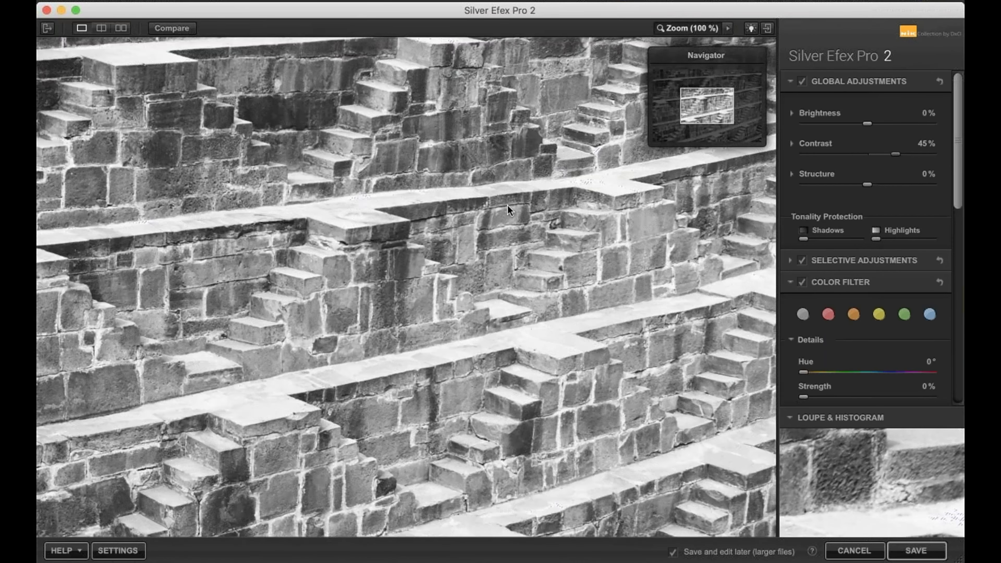
pyautogui.moveTo(707, 106); pyautogui.dragTo(714, 88)
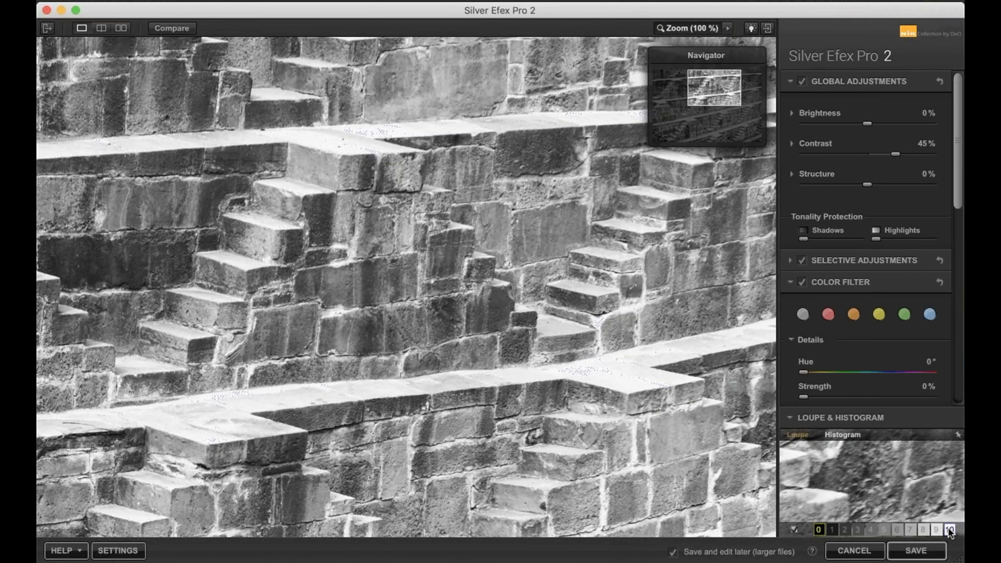
pyautogui.moveTo(711, 83); pyautogui.dragTo(707, 100)
pyautogui.press('super+minus')
pyautogui.press('super+minus')
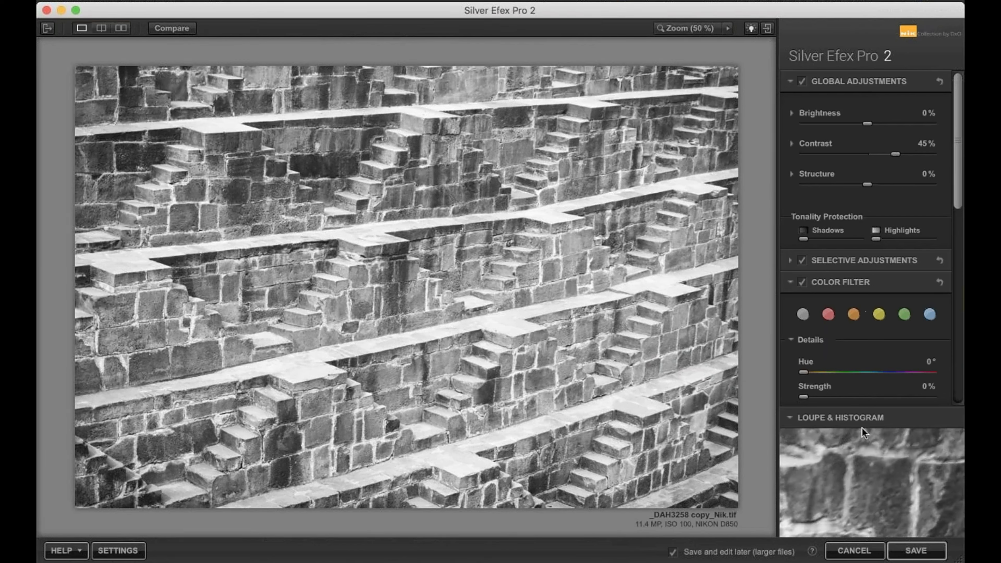
# - Check the tonal distribution by overlaying Zones 4 and 5, followed by Zones 8 and 9, on the image
pyautogui.moveTo(879, 523)
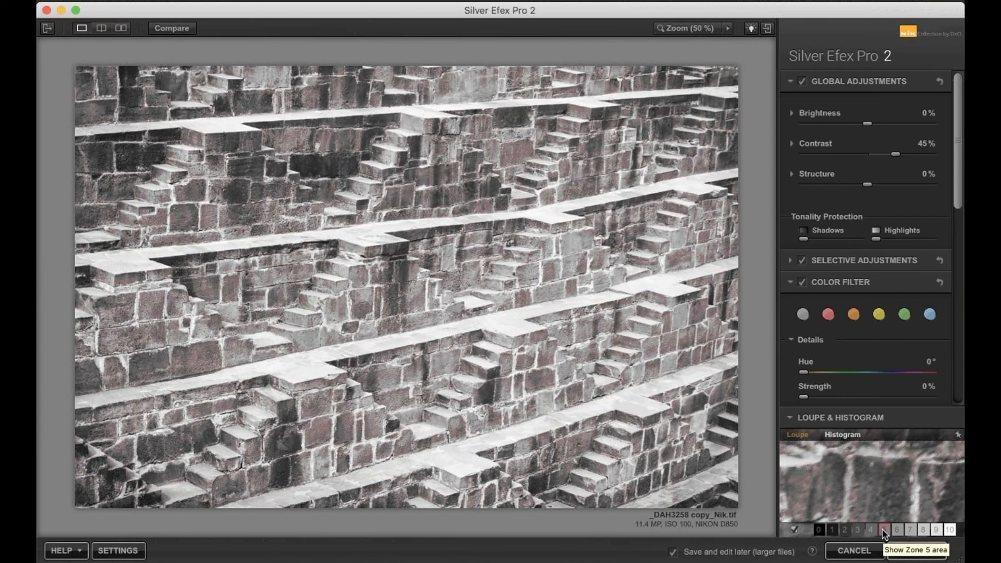
pyautogui.click(515, 148)
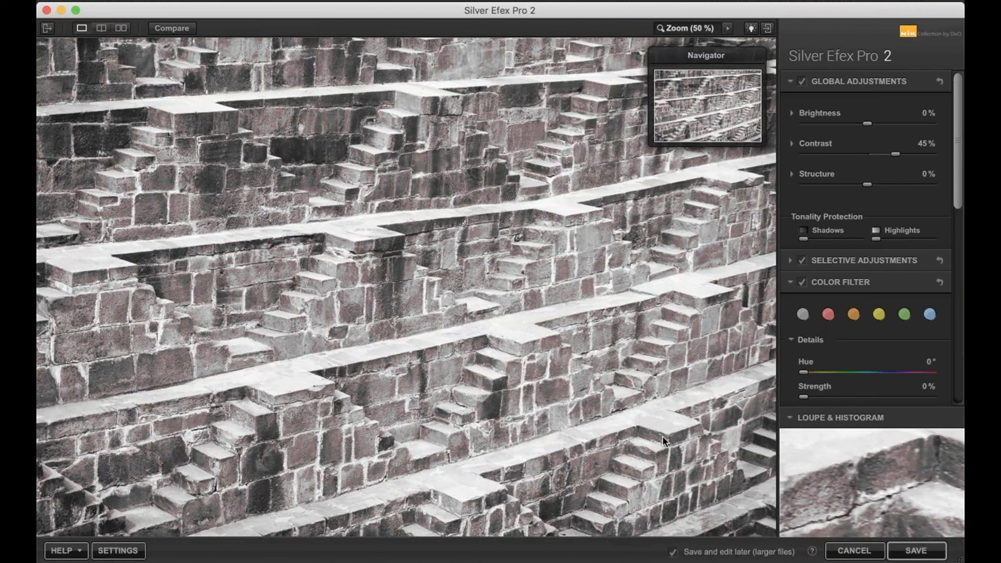
pyautogui.moveTo(896, 496)
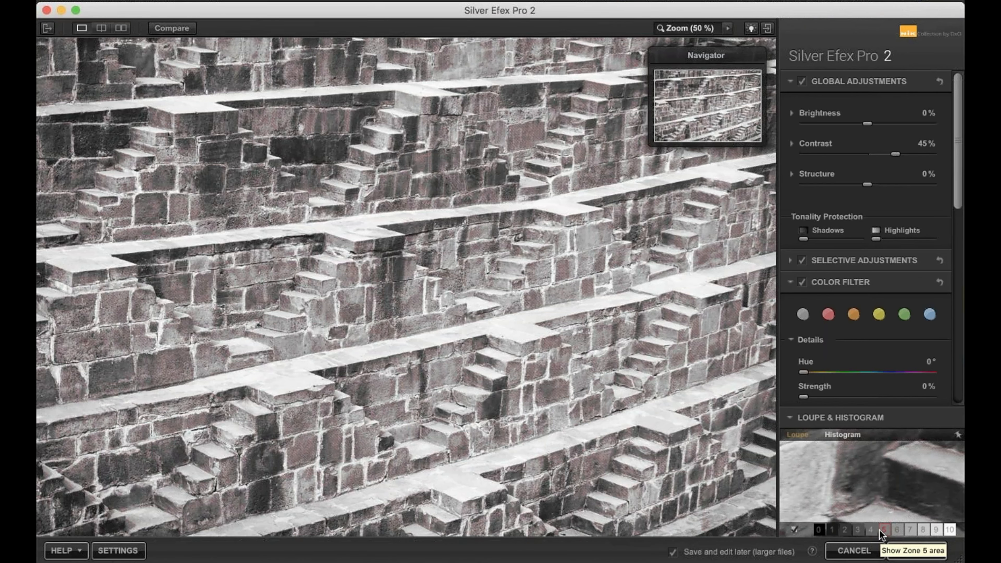
pyautogui.click(872, 530)
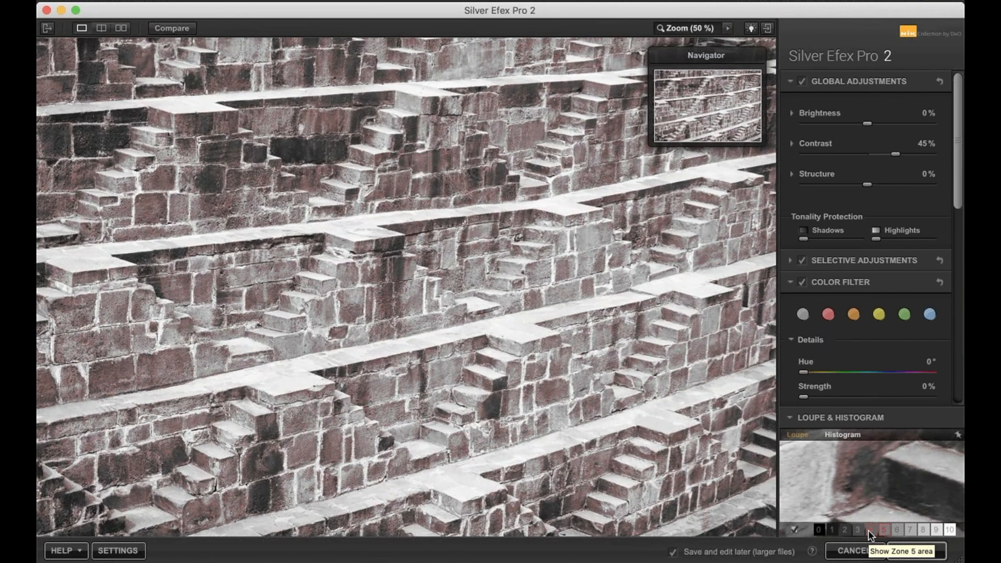
pyautogui.click(870, 530)
pyautogui.click(884, 530)
pyautogui.click(934, 529)
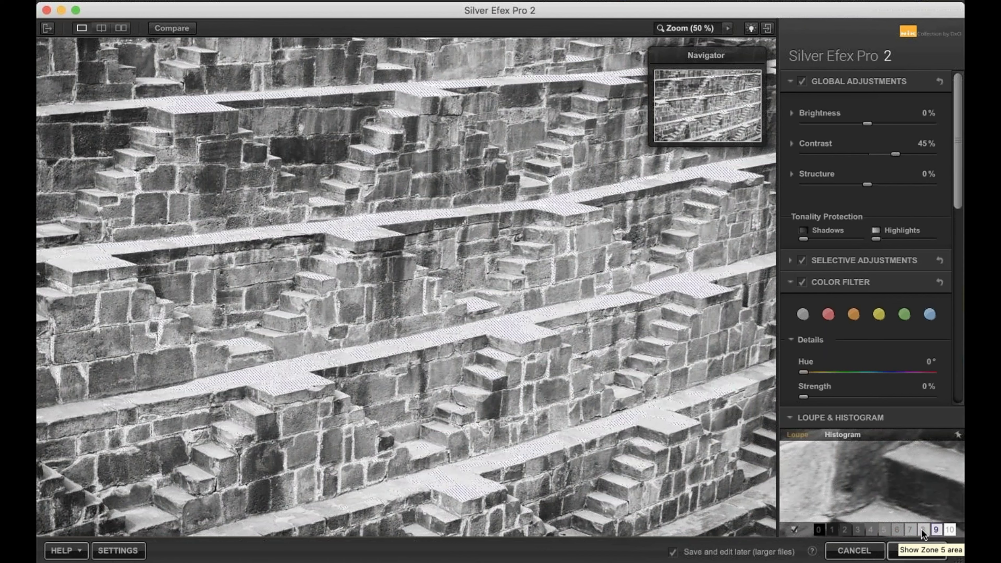
pyautogui.click(922, 530)
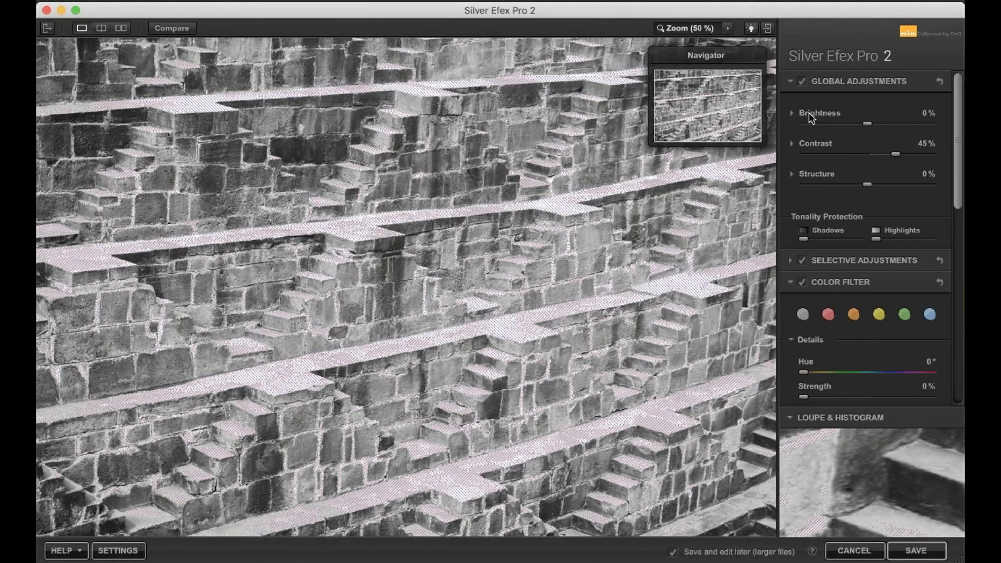
# - Set Dynamic Brightness to -73% and the overall Brightness to -55%
pyautogui.click(817, 114)
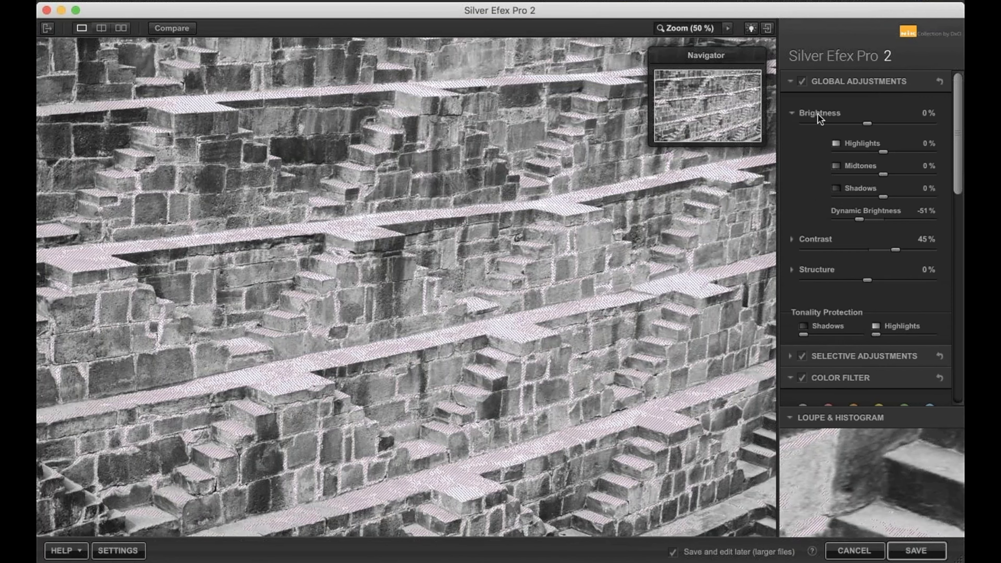
pyautogui.press('super+minus')
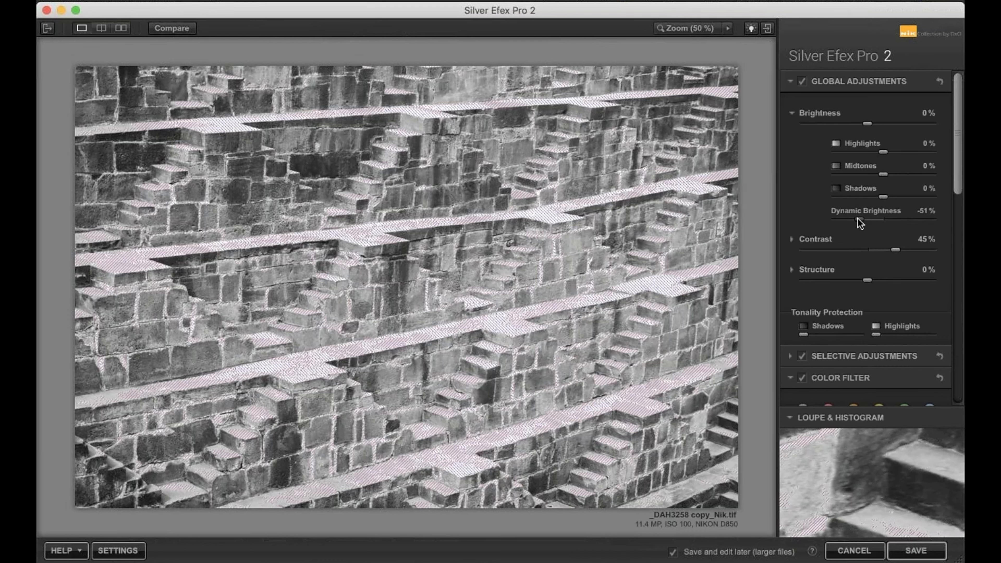
pyautogui.moveTo(853, 219); pyautogui.dragTo(847, 219)
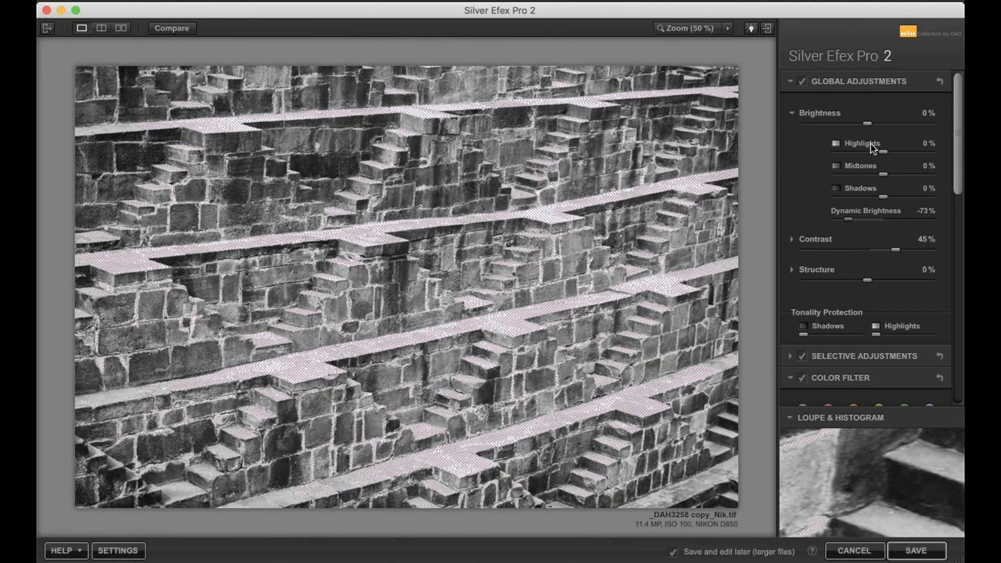
pyautogui.moveTo(866, 123); pyautogui.dragTo(833, 123)
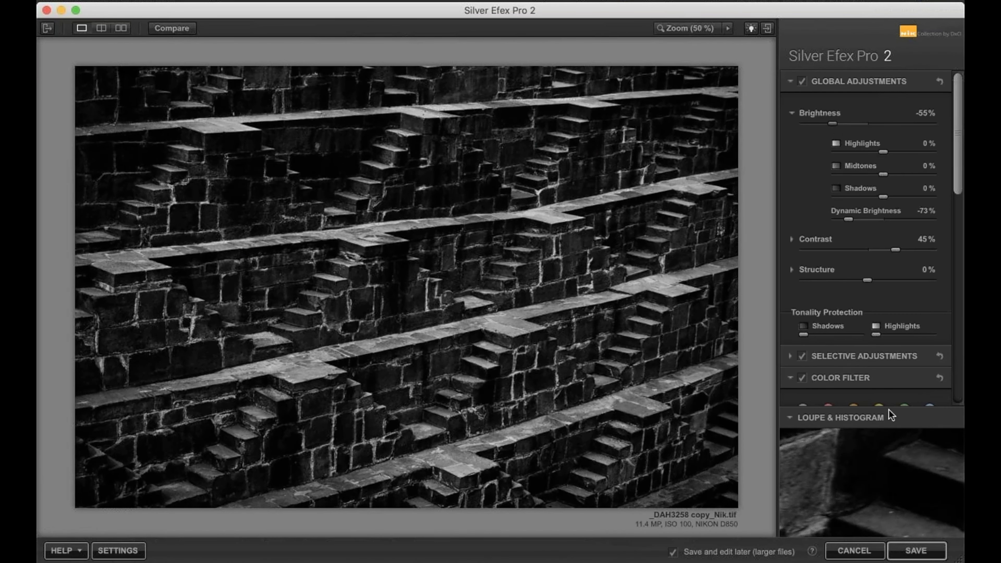
# - Set the Brightness sub-adjustments to 40% for Shadows and 20% for Midtones
pyautogui.moveTo(926, 518)
pyautogui.moveTo(885, 195); pyautogui.dragTo(889, 174)
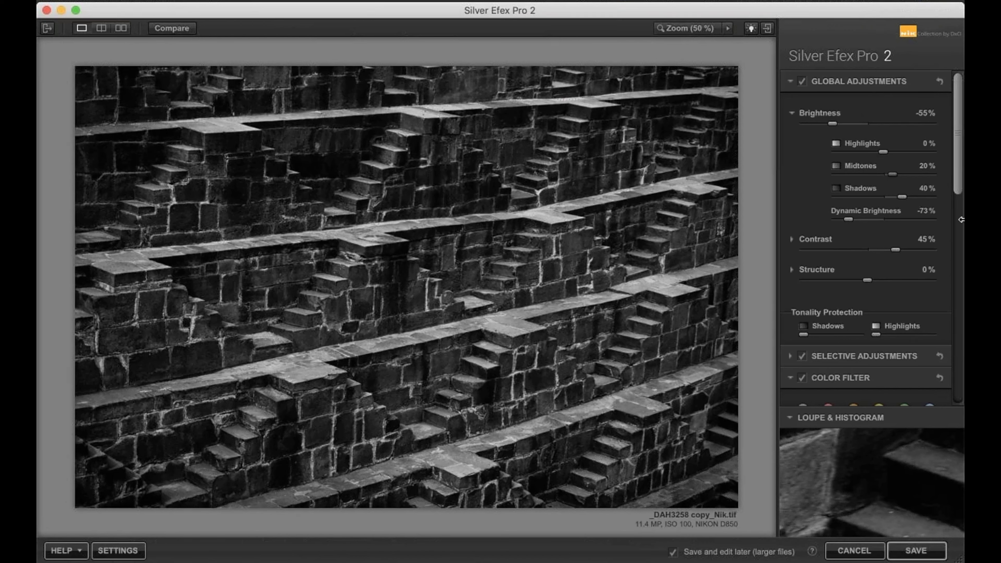
pyautogui.moveTo(849, 470)
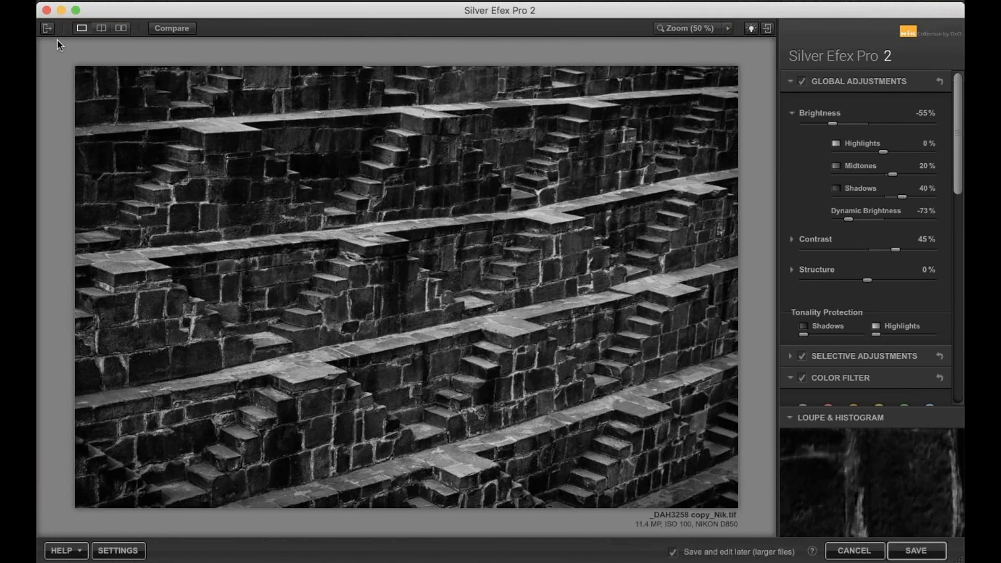
# - Save the current stepwell adjustments as a custom preset named "Stepwell preset" in the preset library
pyautogui.click(47, 28)
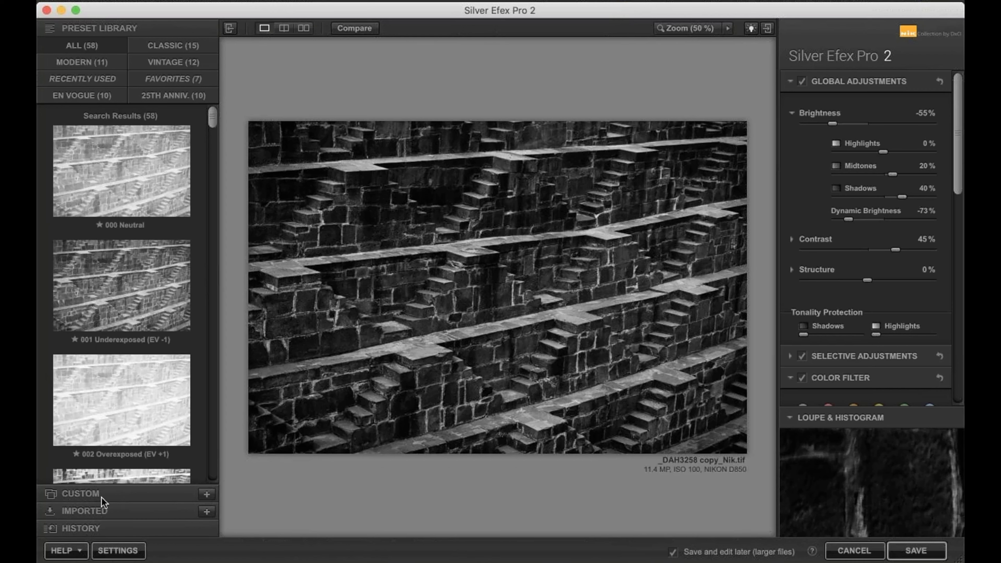
pyautogui.click(135, 497)
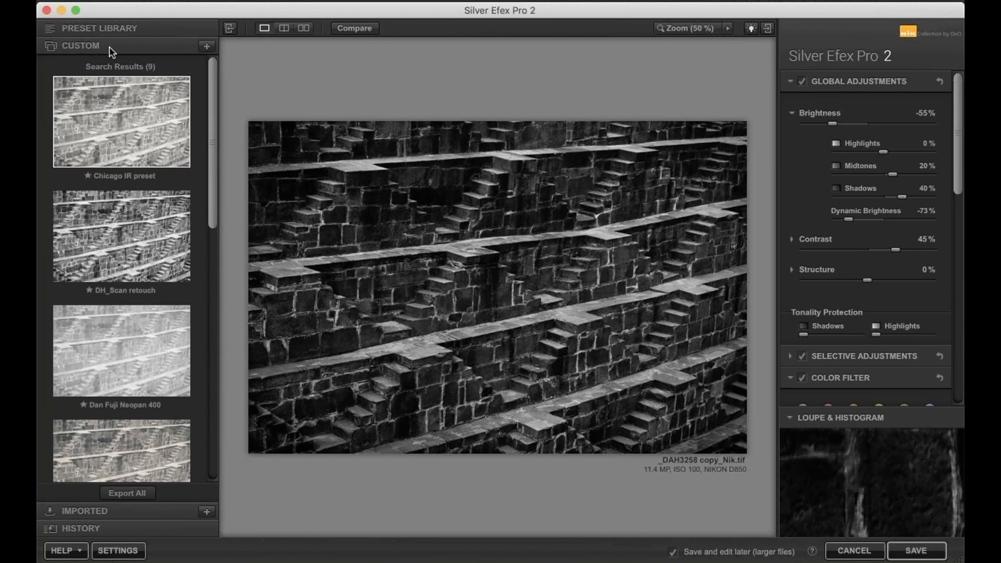
pyautogui.scroll(-6, 147, 313)
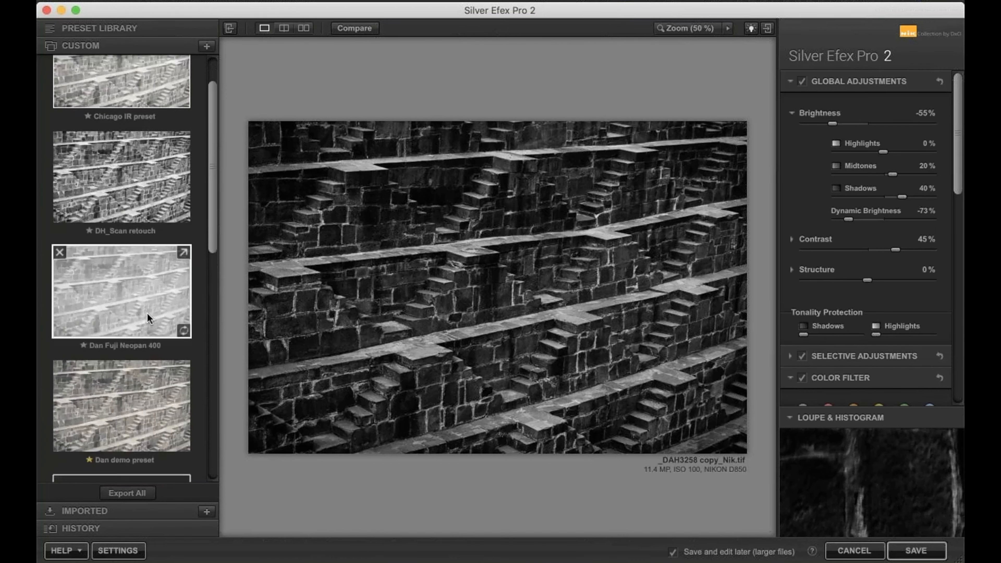
pyautogui.scroll(6, 148, 313)
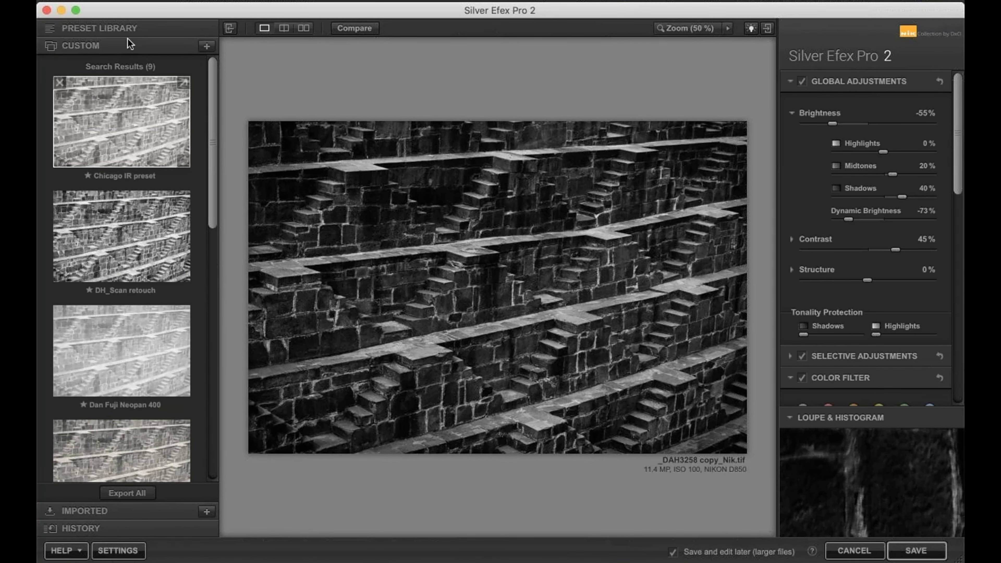
pyautogui.click(206, 45)
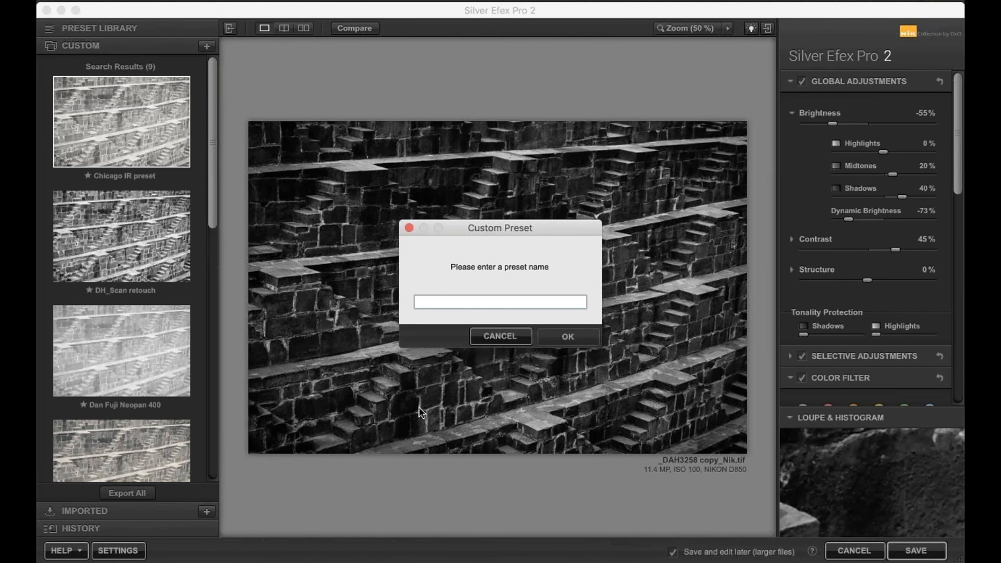
pyautogui.write('Stepwell  preset')
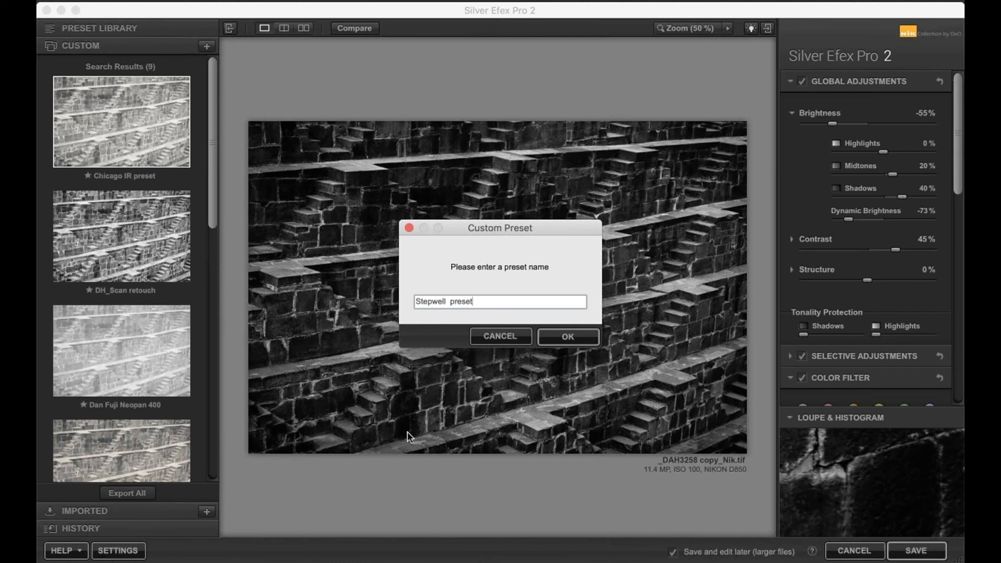
pyautogui.click(569, 338)
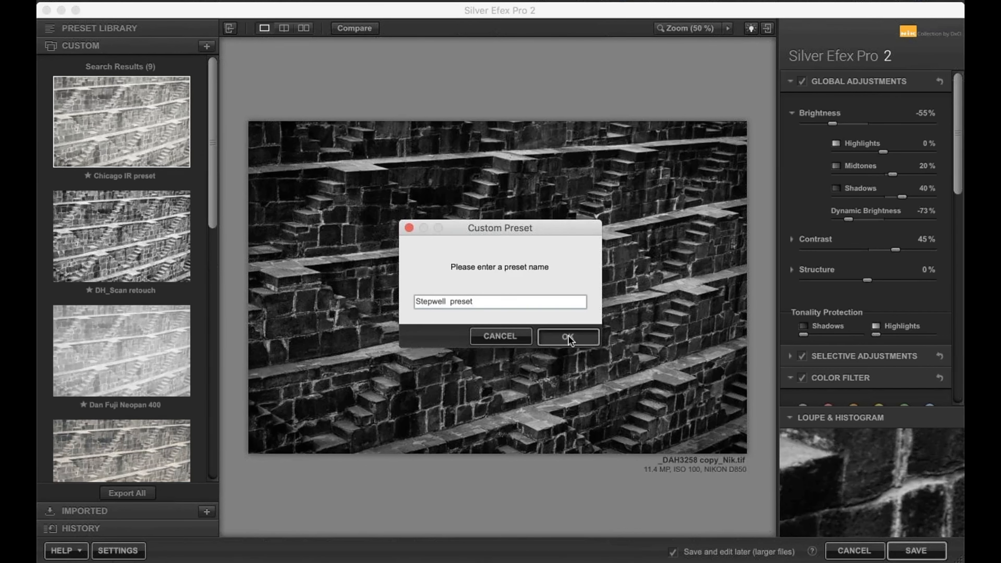
pyautogui.moveTo(126, 424)
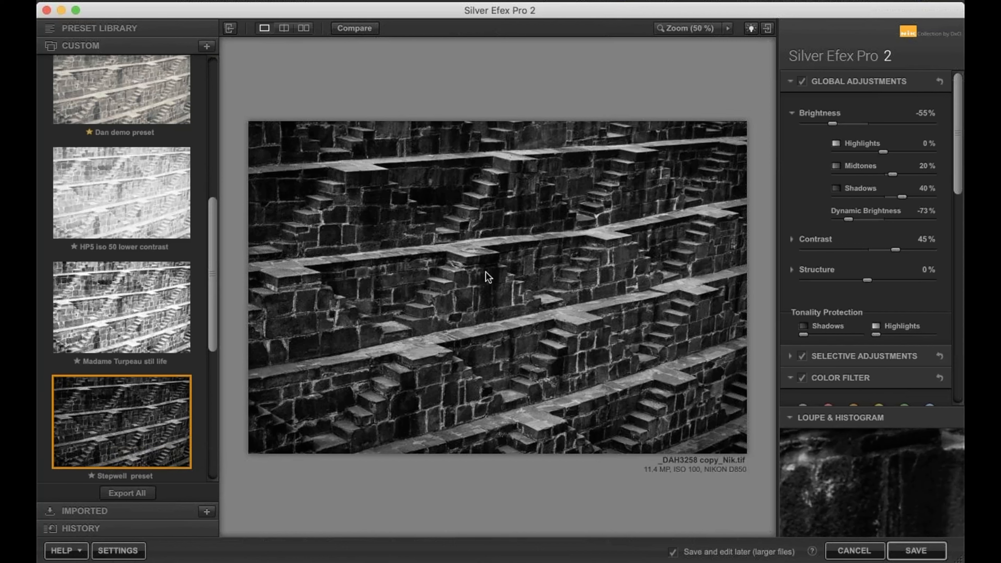
# - Save the stepwell conversion and return to DxO PhotoLab with the original stepwell NEF and its Nik TIFF
pyautogui.click(908, 551)
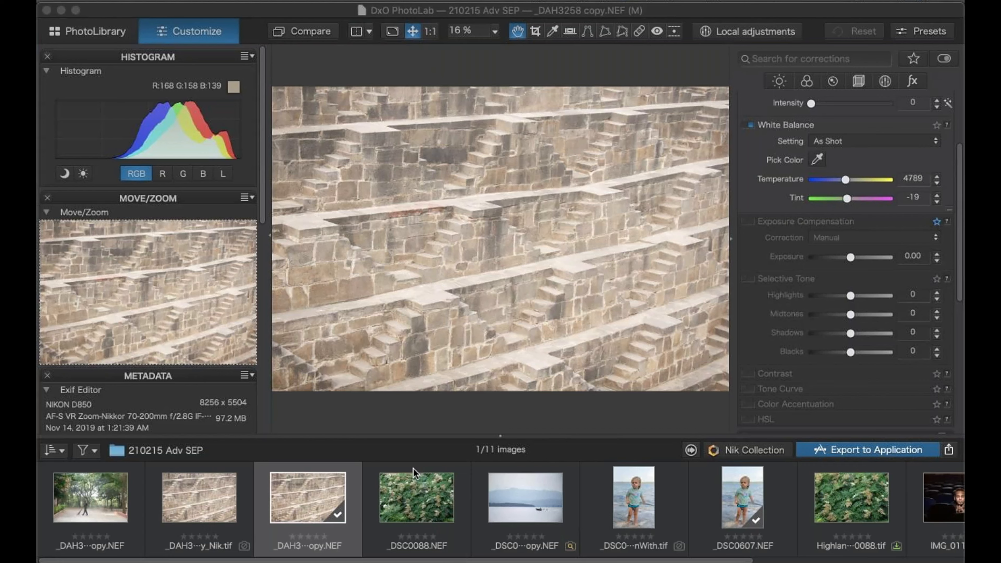
pyautogui.click(304, 499)
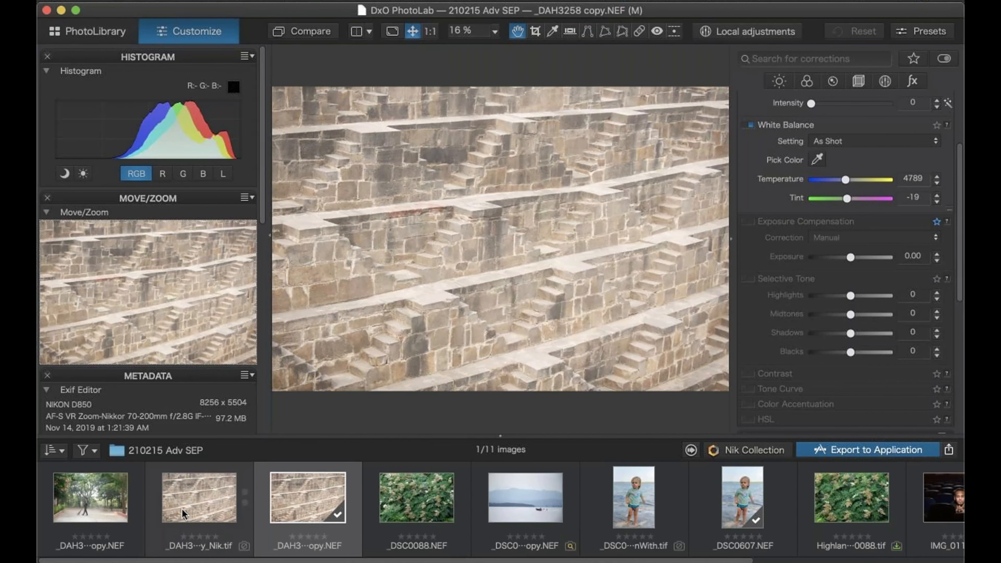
pyautogui.click(181, 509)
pyautogui.click(306, 500)
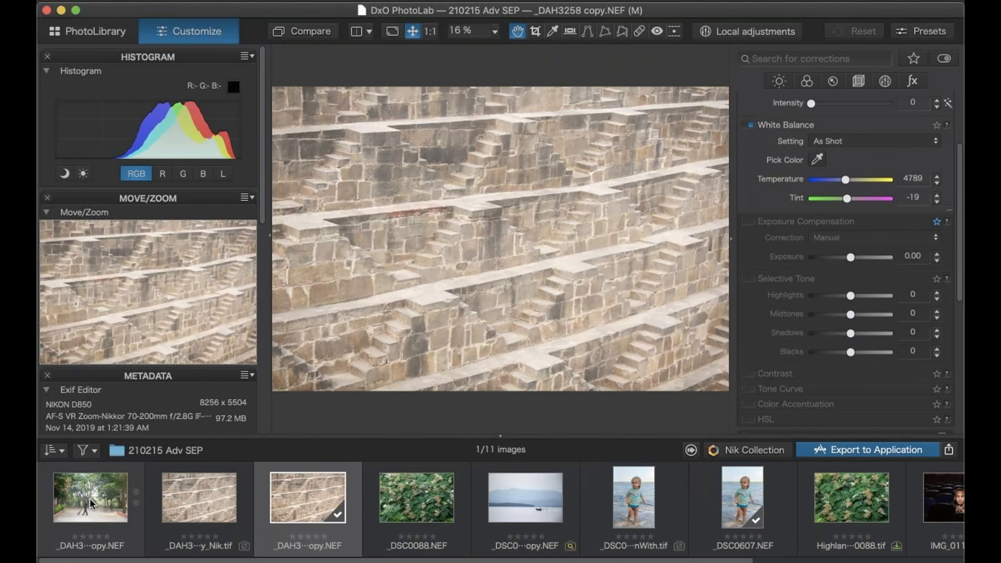
# - Open _DAH3220 copy.NEF, the photo of the man sweeping, in Silver Efex Pro 2 and dismiss the TIFF notice
pyautogui.click(90, 499)
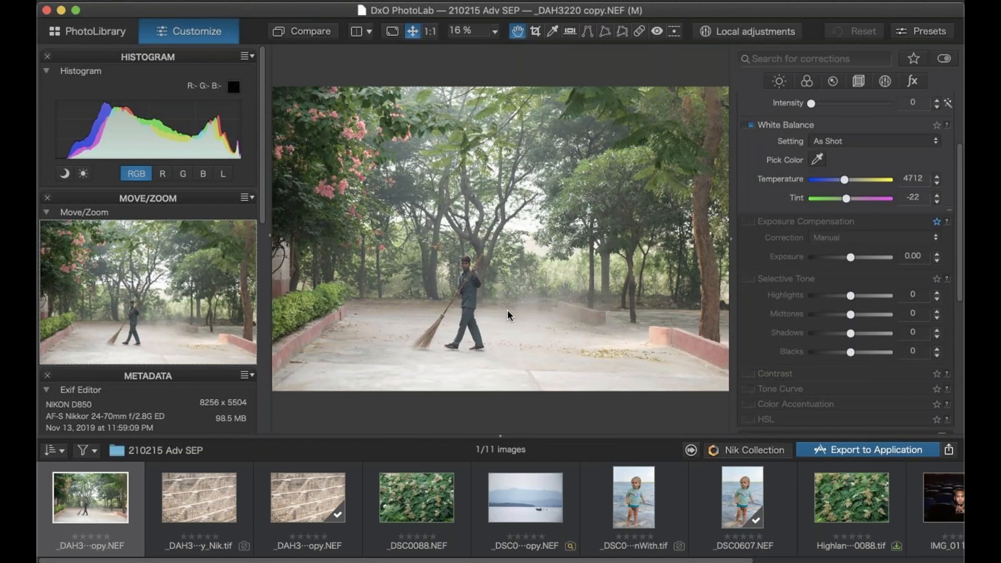
pyautogui.click(437, 262)
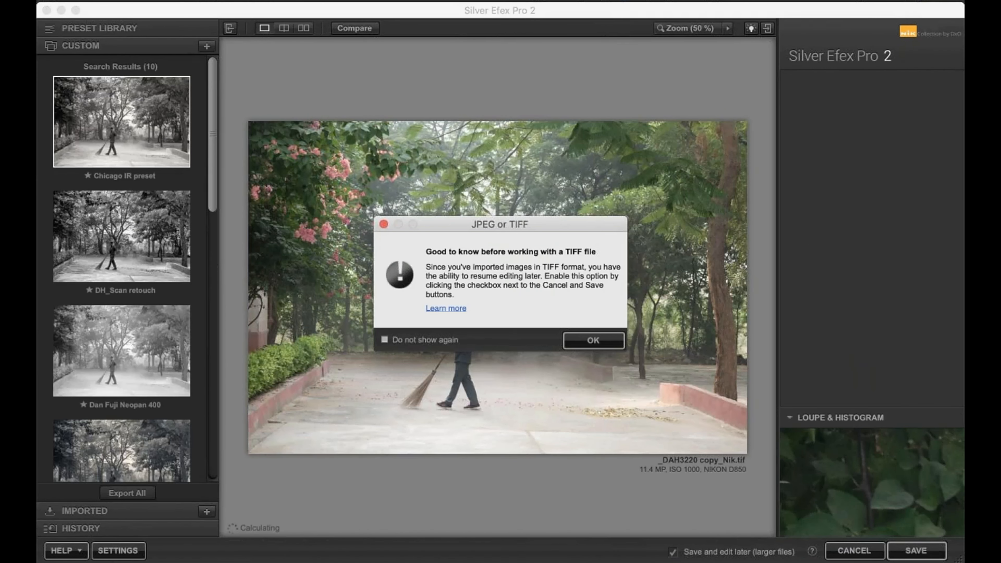
pyautogui.click(593, 339)
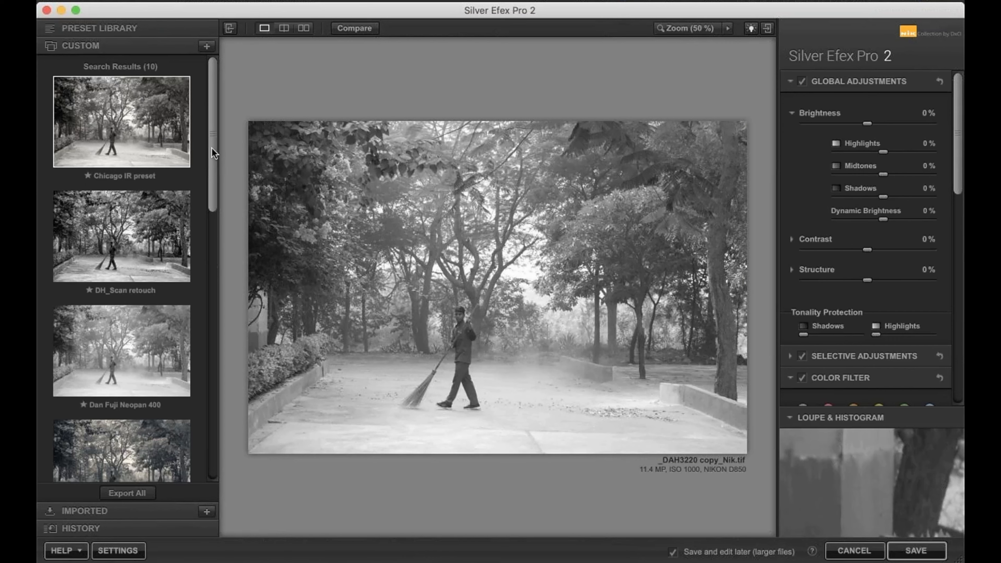
# - Find the Stepwell preset among the custom presets and apply it to the sweeper photo
pyautogui.moveTo(211, 147)
pyautogui.mouseDown()
pyautogui.moveTo(226, 382)
pyautogui.moveTo(243, 459)
pyautogui.mouseUp()
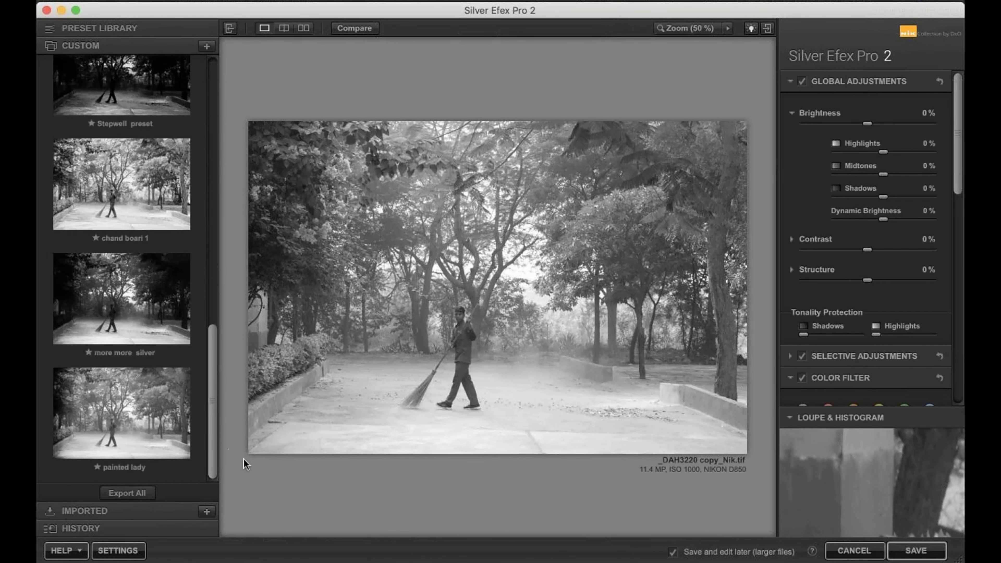
pyautogui.scroll(10, 122, 341)
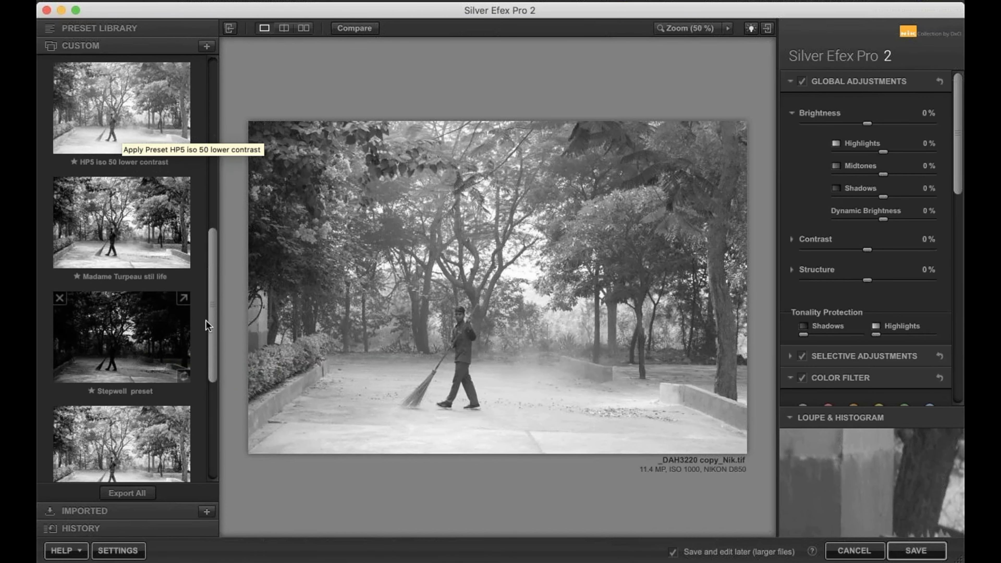
pyautogui.moveTo(215, 242); pyautogui.dragTo(202, 221)
pyautogui.scroll(-5, 202, 222)
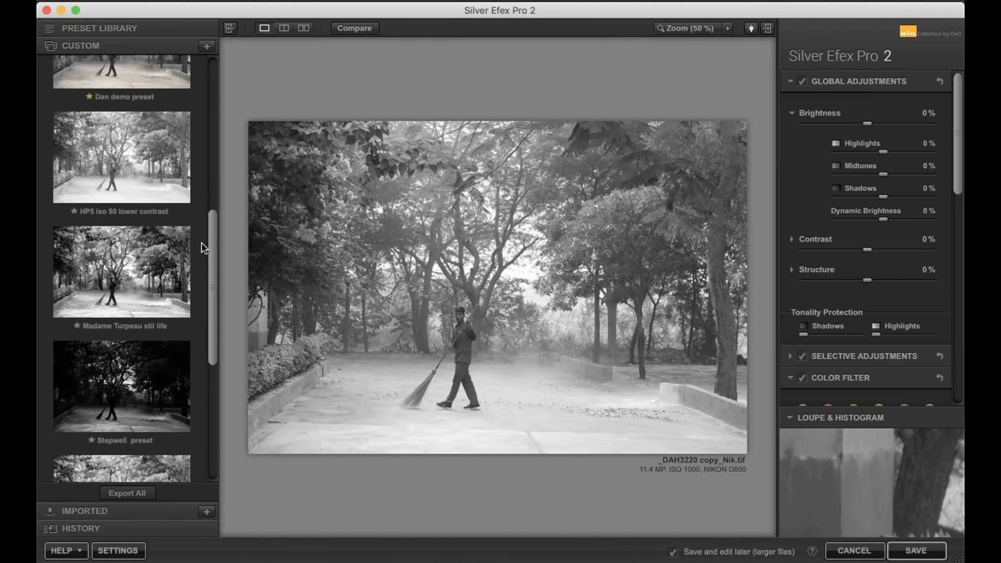
pyautogui.scroll(-1, 194, 290)
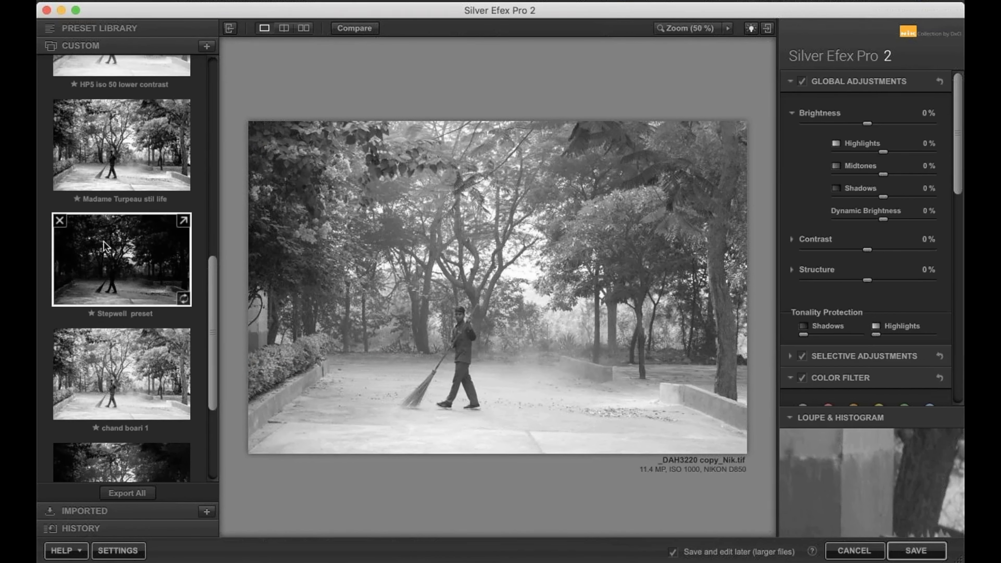
pyautogui.click(108, 271)
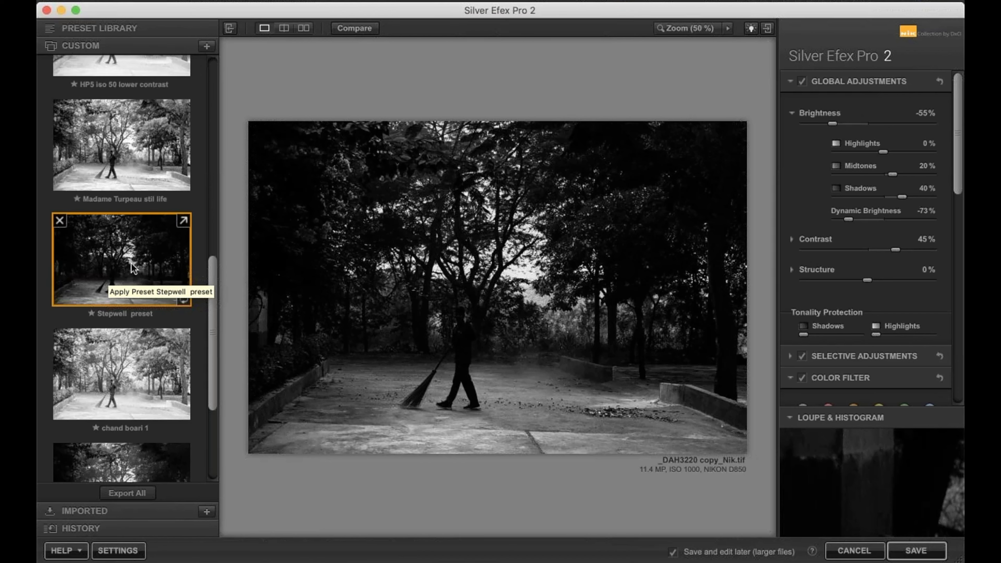
# - Set the overall Brightness to -36% and check the dark trees with the Zone 1 overlay
pyautogui.moveTo(814, 488)
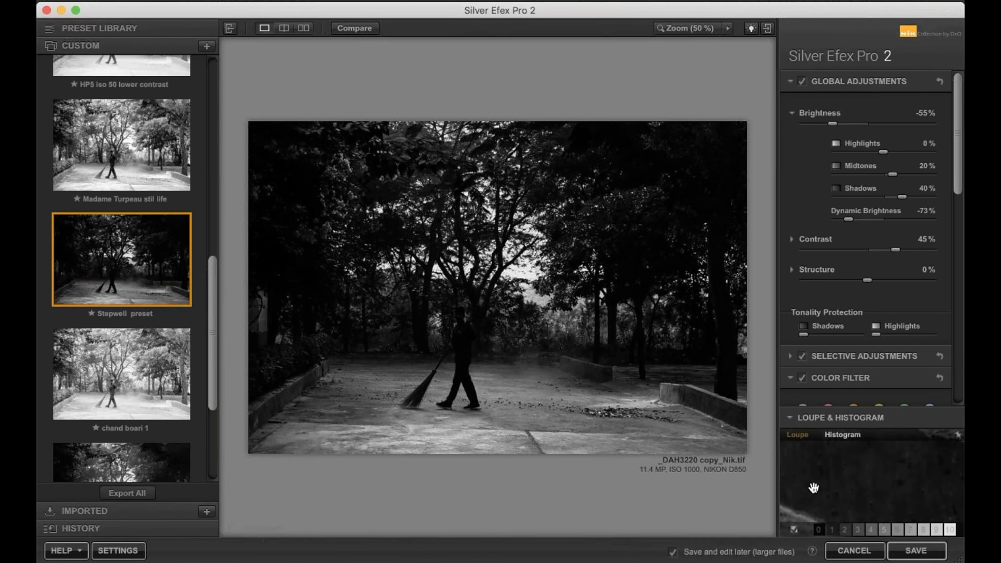
pyautogui.moveTo(820, 529)
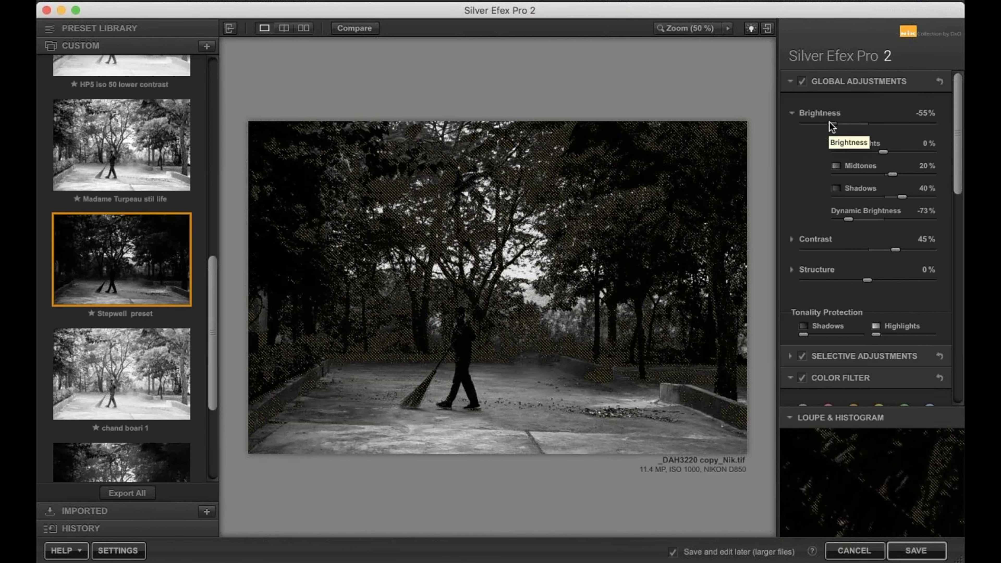
pyautogui.moveTo(832, 122); pyautogui.dragTo(840, 123)
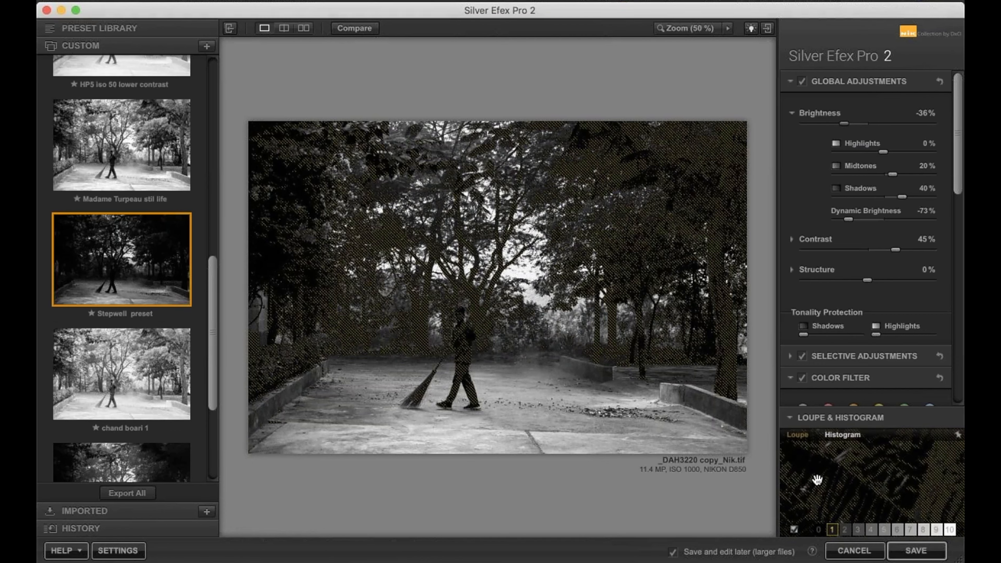
pyautogui.click(832, 530)
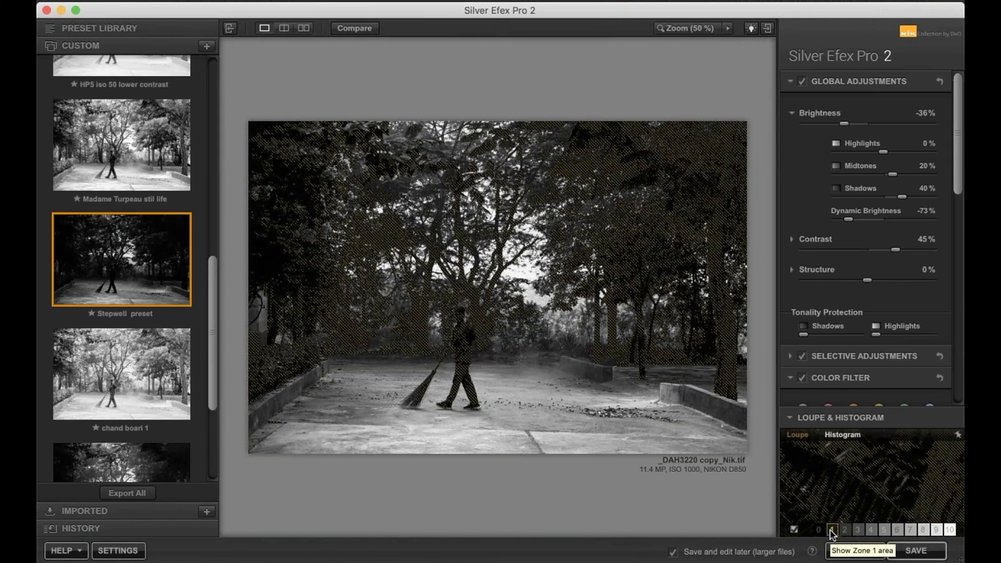
pyautogui.click(831, 530)
# - Set the overall Brightness to 15% while checking the zone overlays, and collapse the Brightness sub-adjustments
pyautogui.moveTo(842, 530)
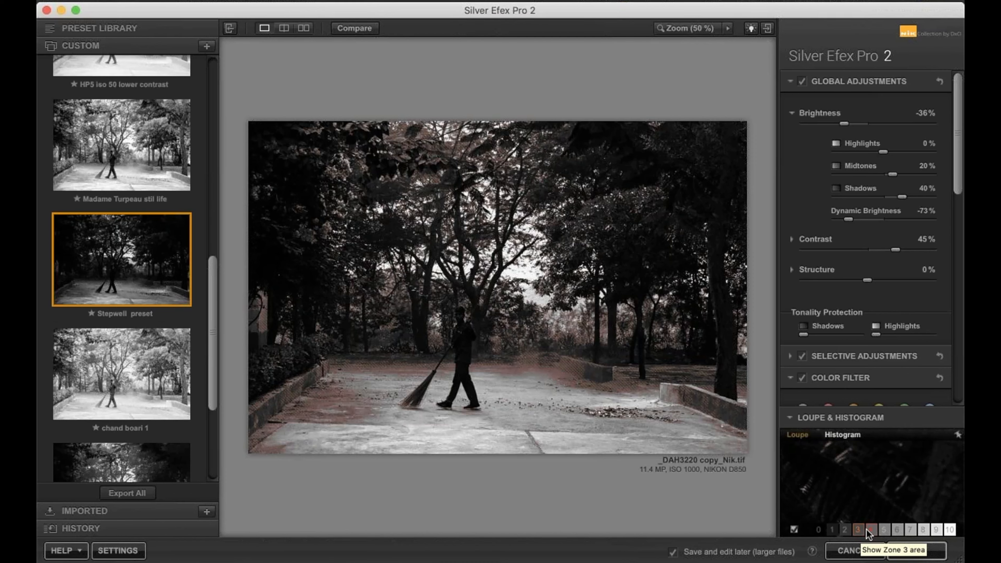
pyautogui.doubleClick(841, 122)
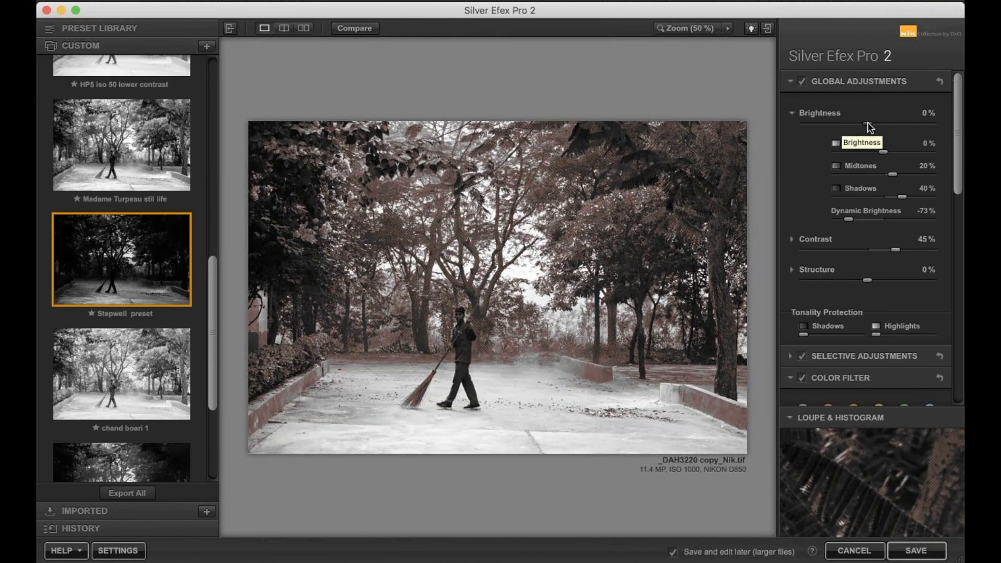
pyautogui.moveTo(862, 123); pyautogui.dragTo(862, 124)
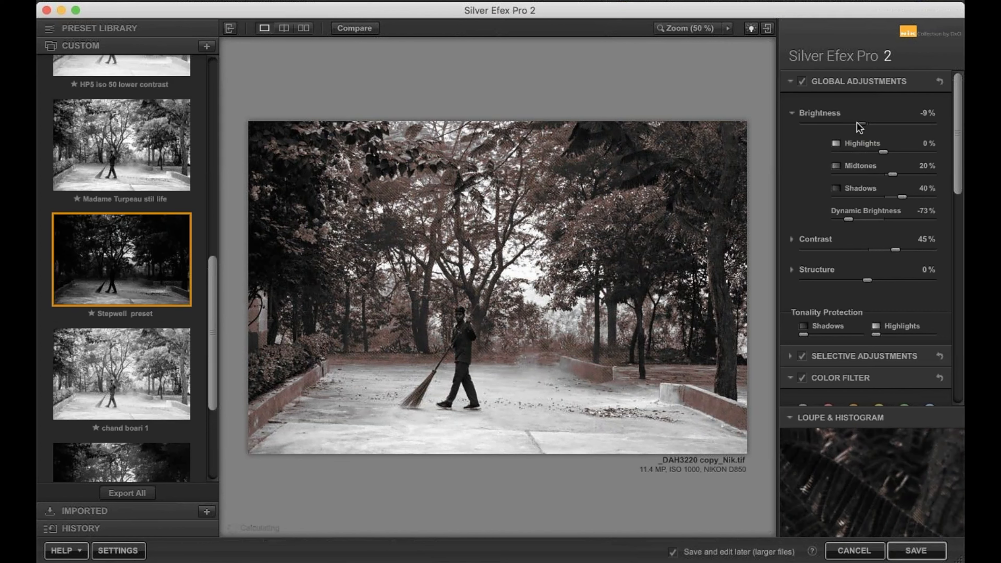
pyautogui.moveTo(857, 123); pyautogui.dragTo(875, 123)
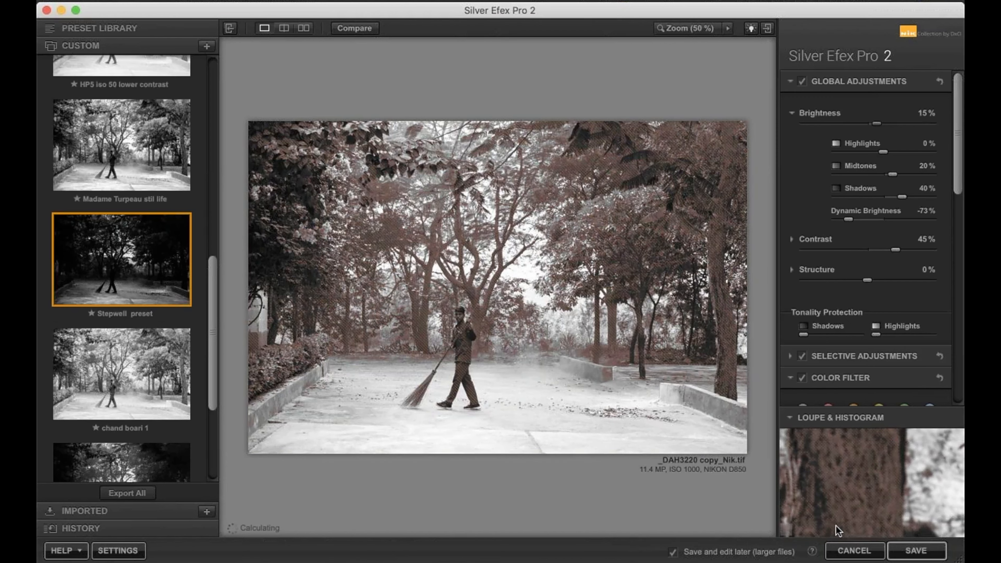
pyautogui.moveTo(866, 528)
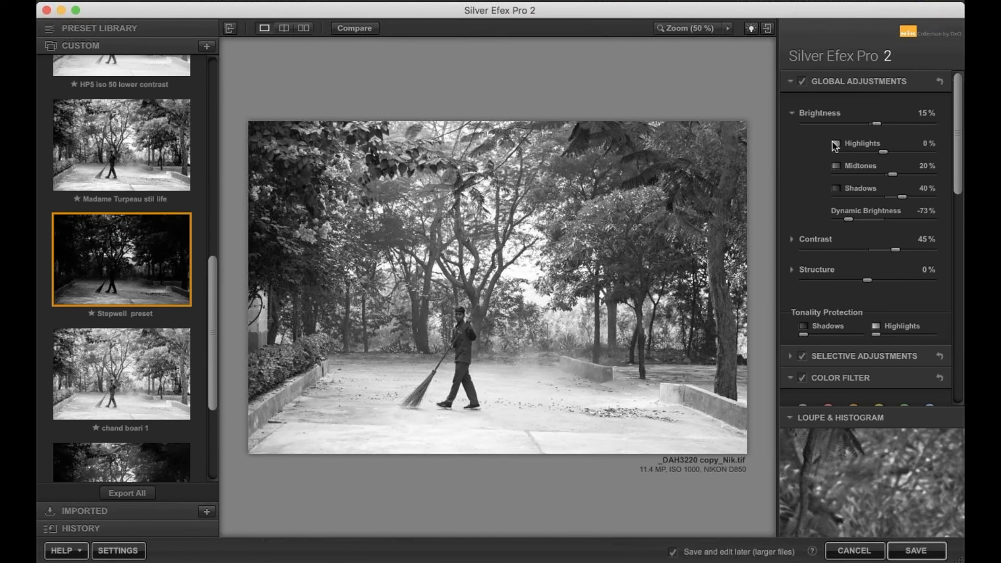
pyautogui.click(808, 112)
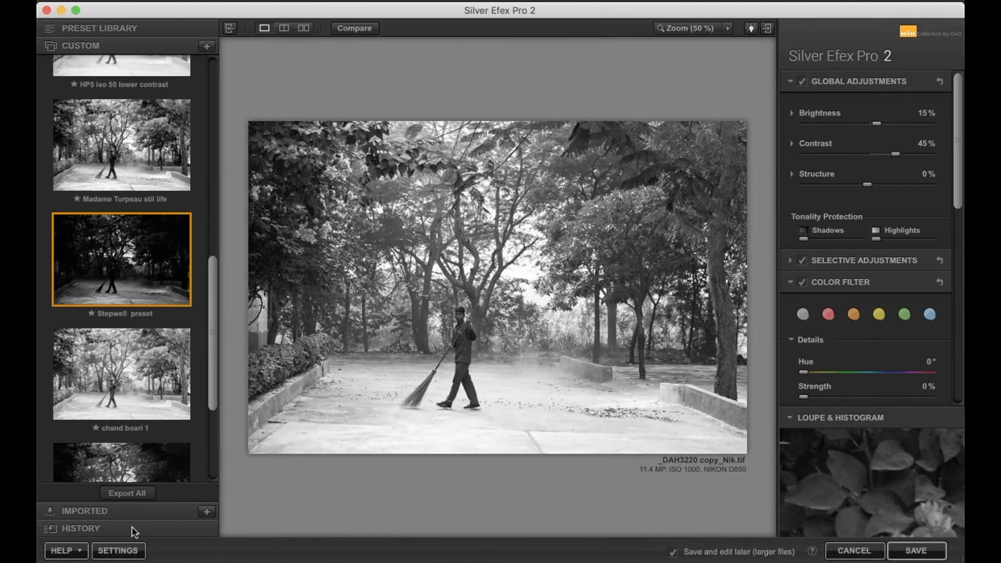
# - Open the edit history and compare the current result with the 000 Neutral state and the original color image
pyautogui.click(121, 528)
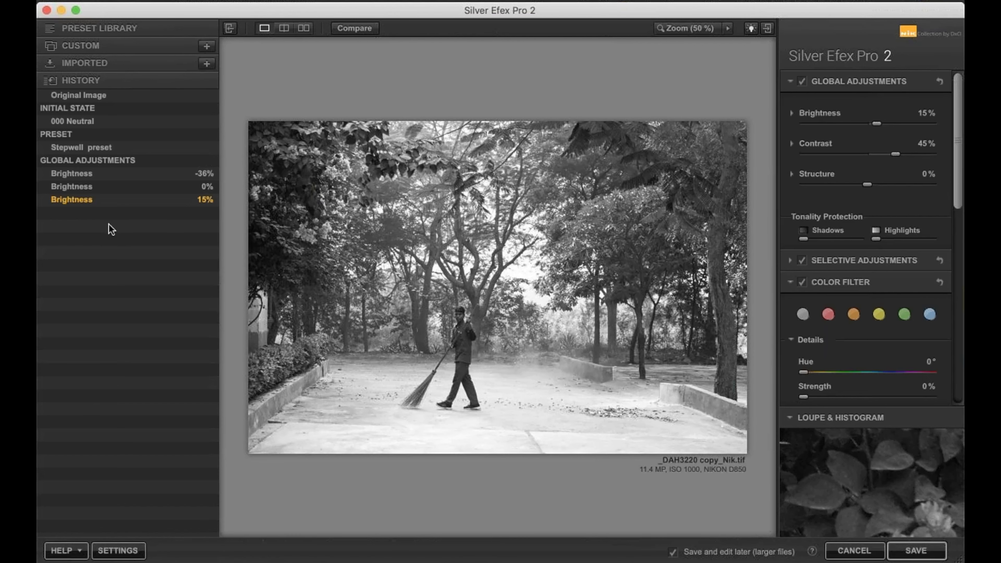
pyautogui.click(347, 31)
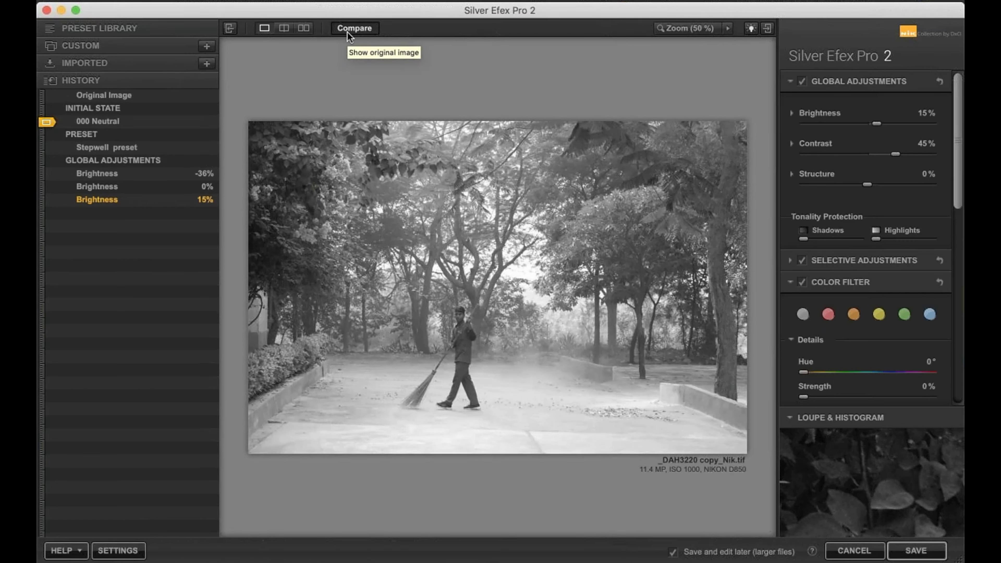
pyautogui.click(347, 31)
pyautogui.click(348, 33)
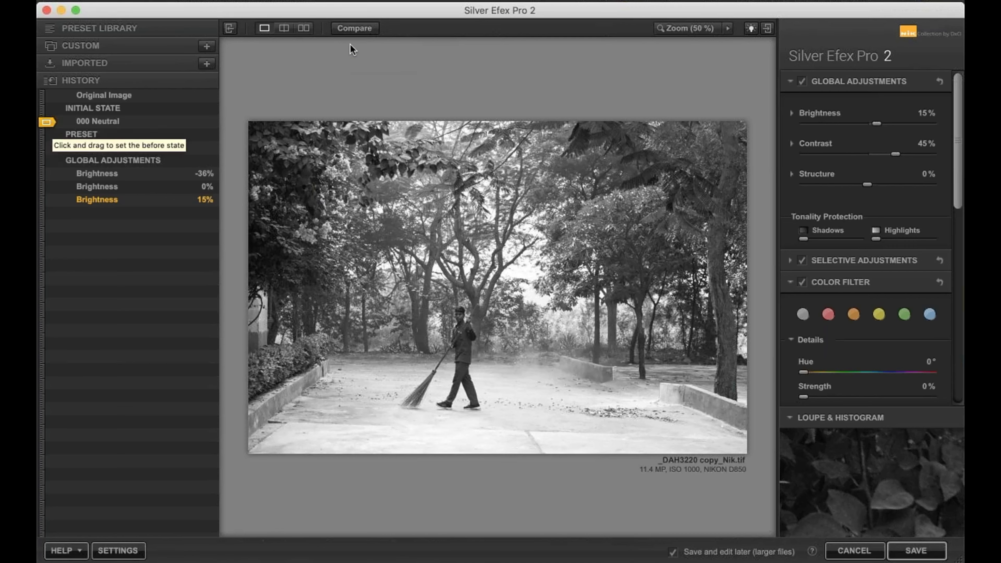
pyautogui.click(353, 28)
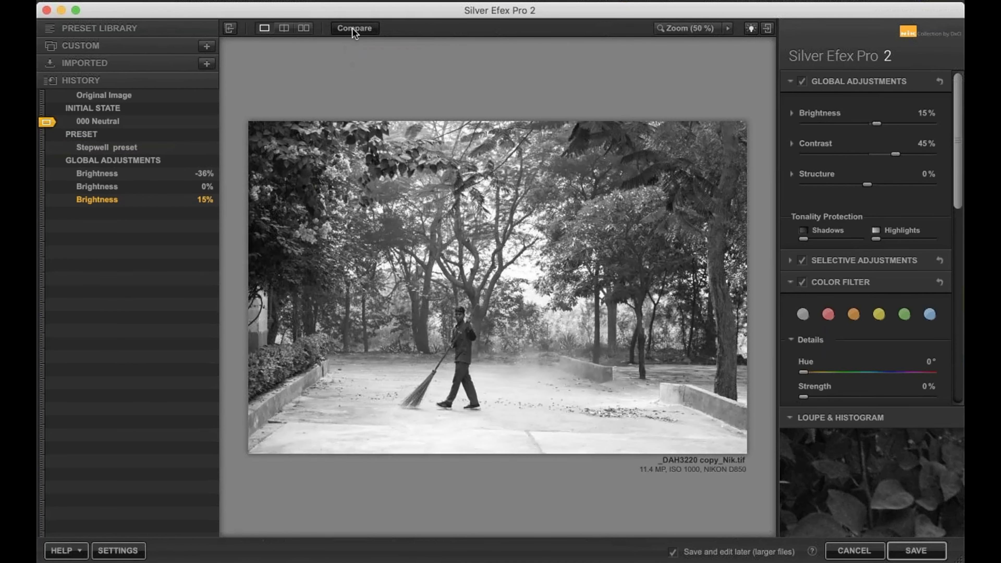
pyautogui.click(352, 29)
pyautogui.click(353, 30)
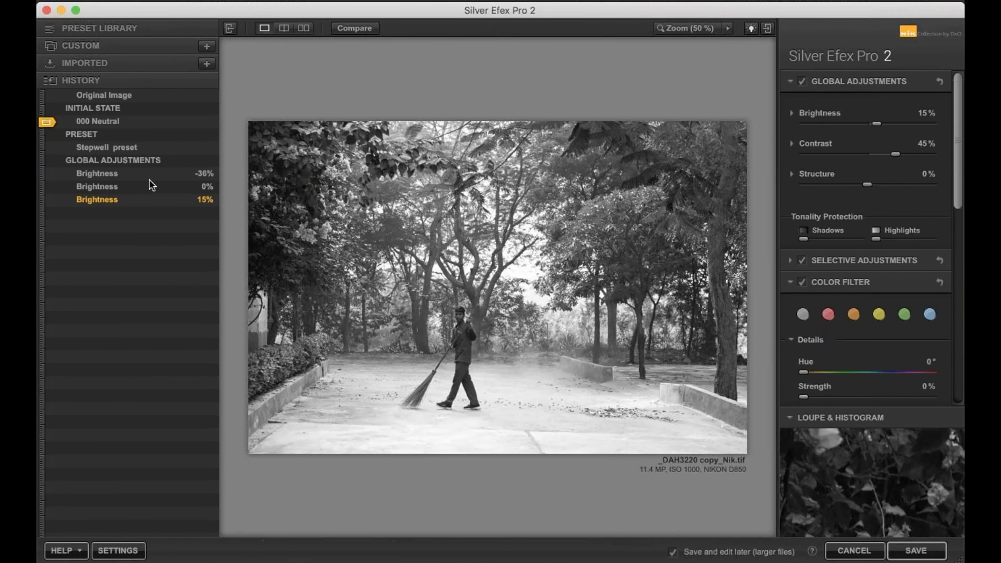
pyautogui.click(349, 29)
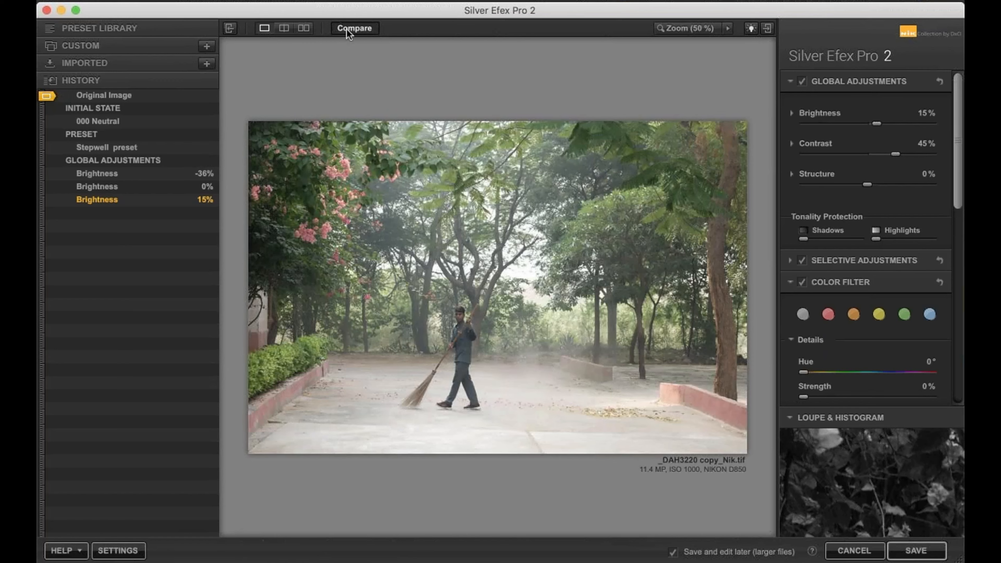
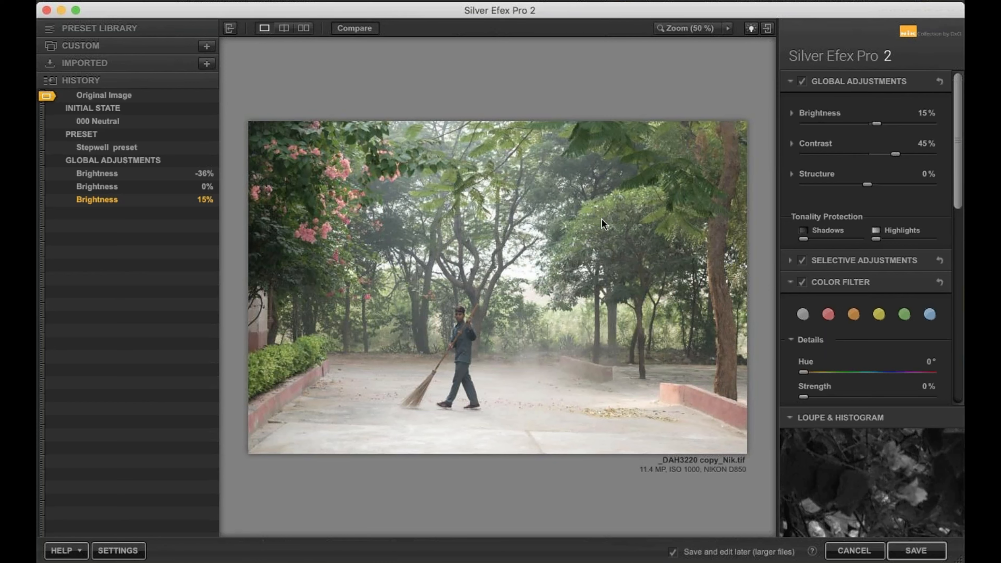
pyautogui.press('p')
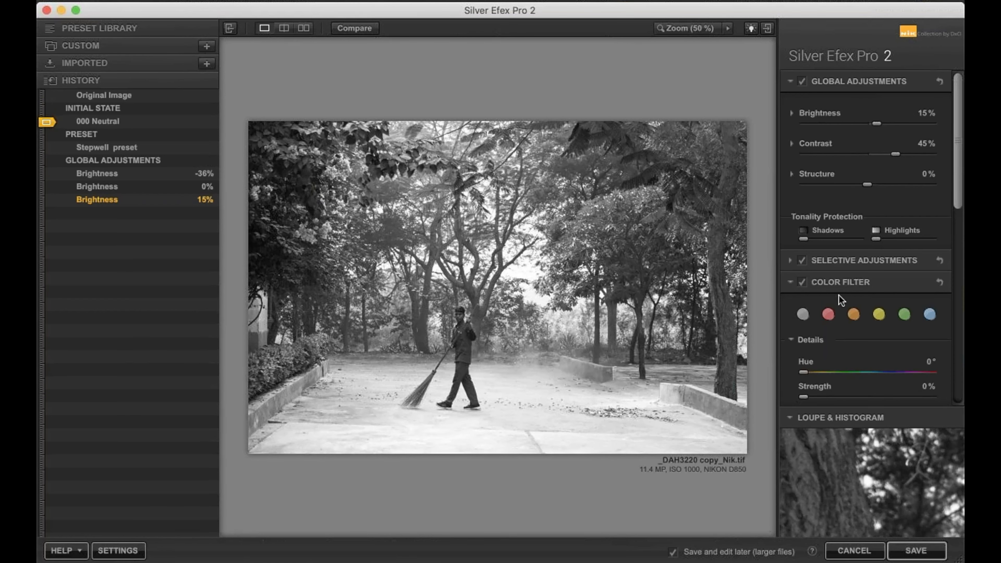
pyautogui.click(843, 280)
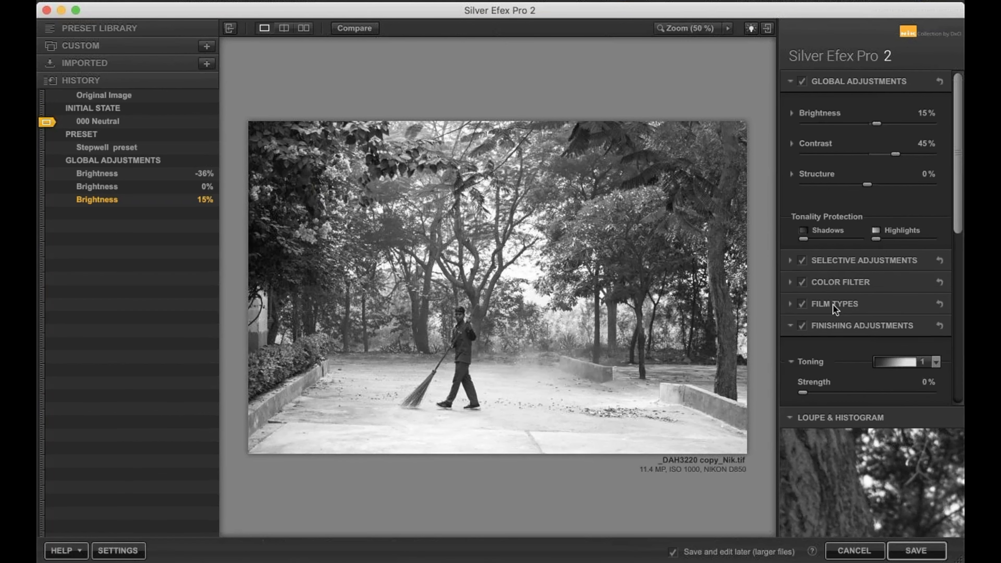
pyautogui.click(832, 304)
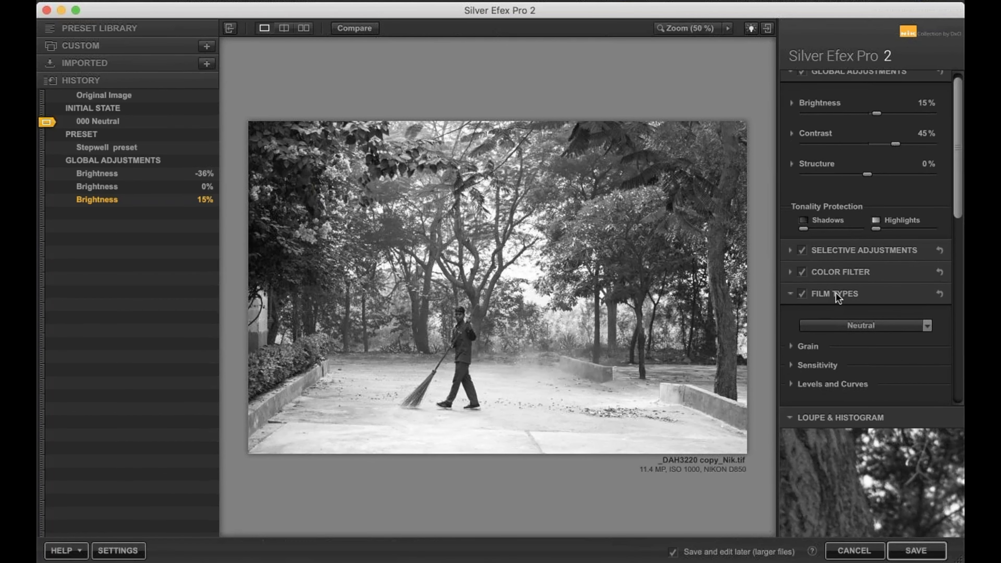
pyautogui.click(836, 292)
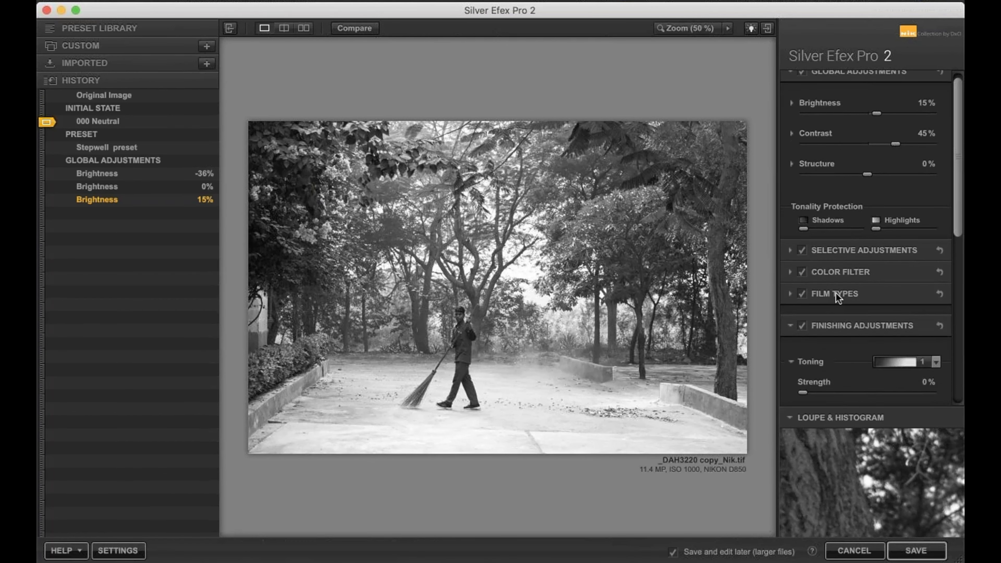
# - Try the red, blue, green, yellow and orange color filters on the photo and return to the neutral filter
pyautogui.click(842, 270)
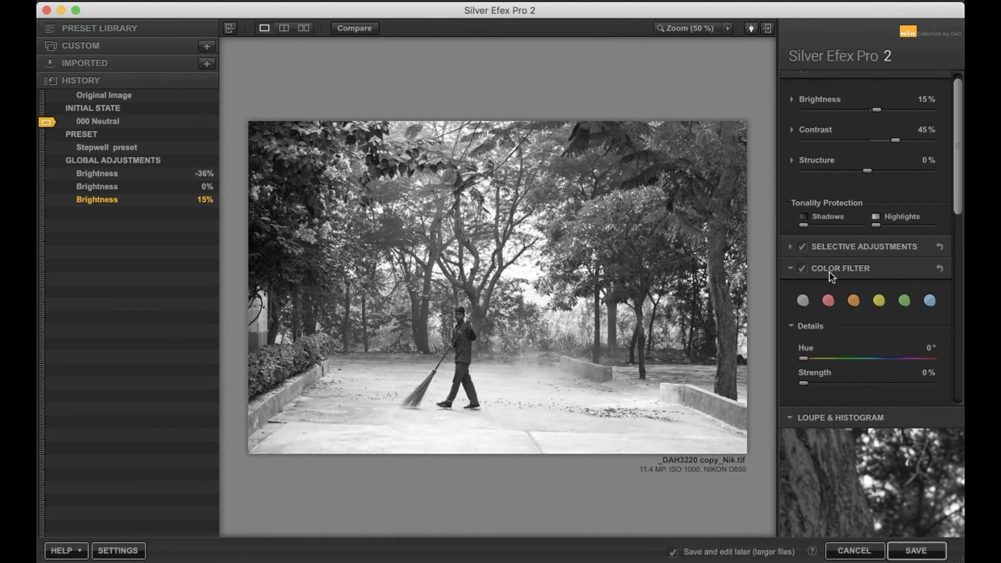
pyautogui.click(828, 301)
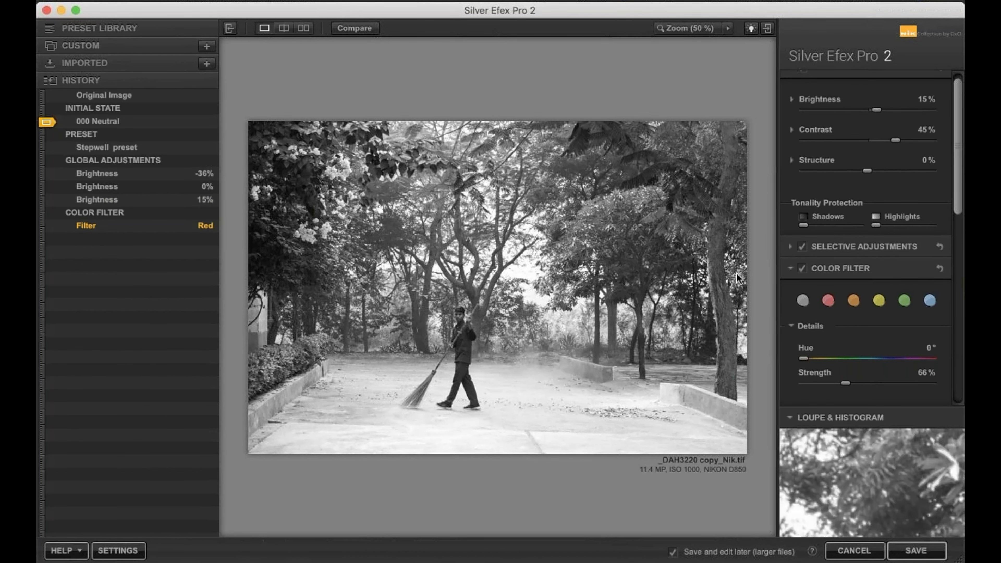
pyautogui.click(929, 301)
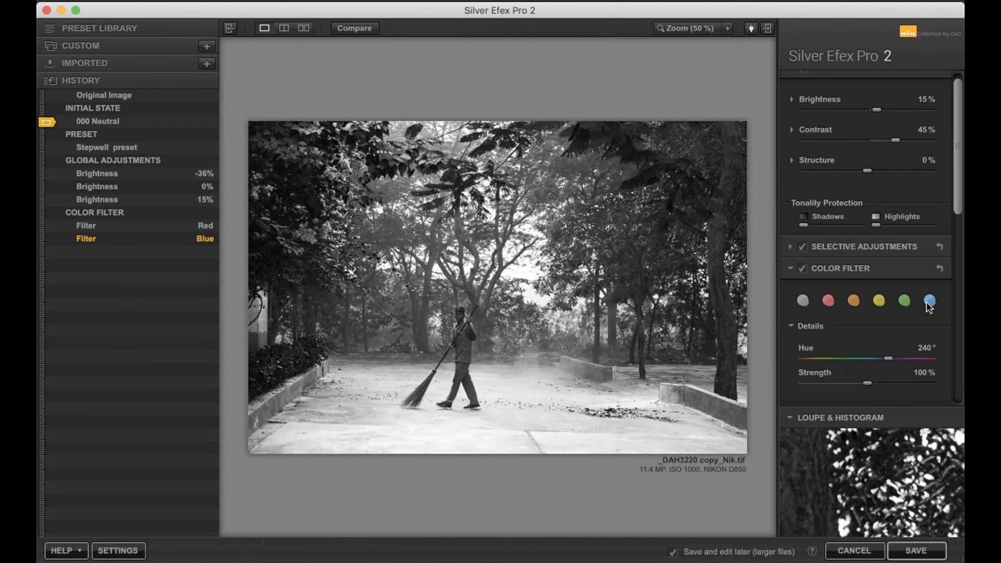
pyautogui.click(903, 301)
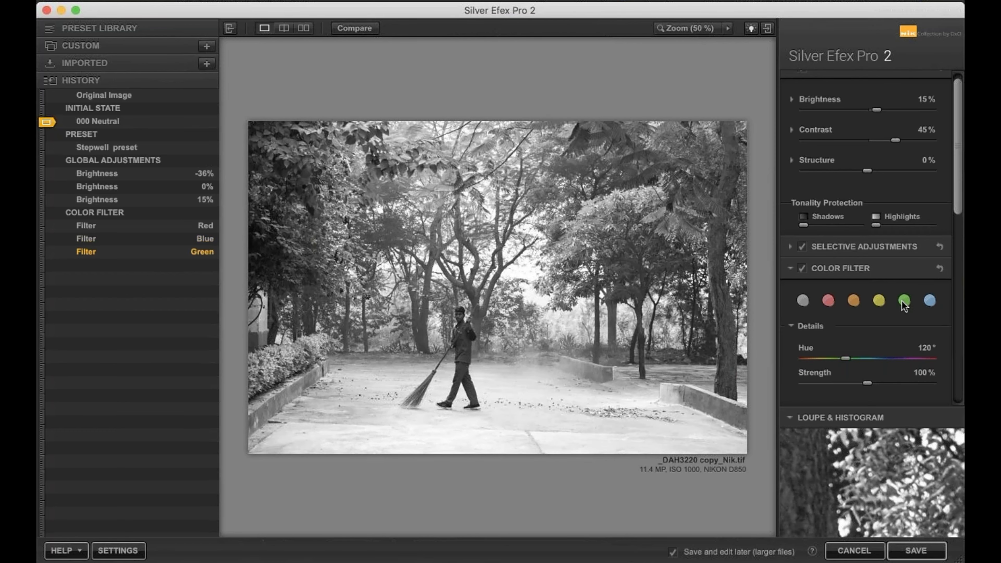
pyautogui.click(879, 301)
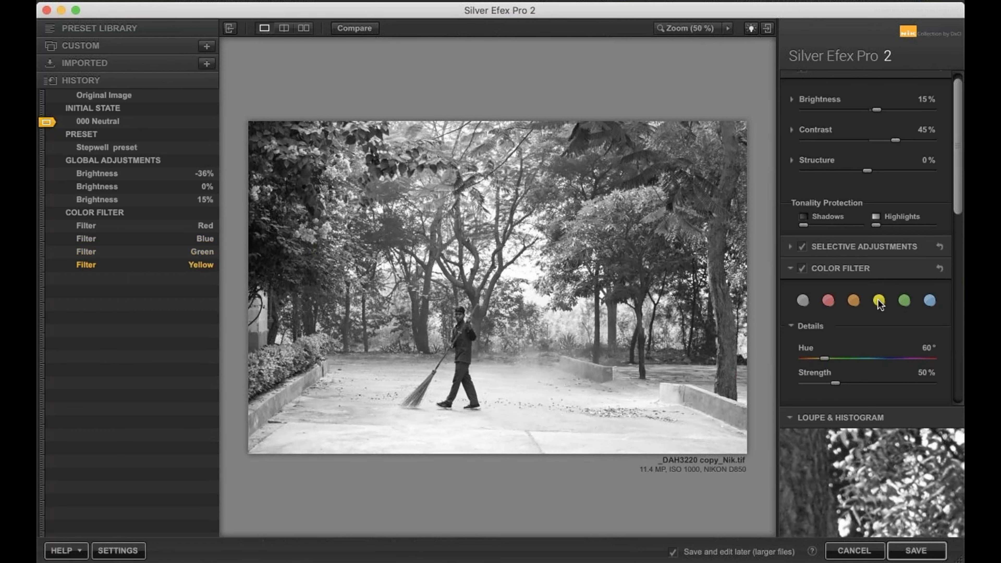
pyautogui.click(849, 301)
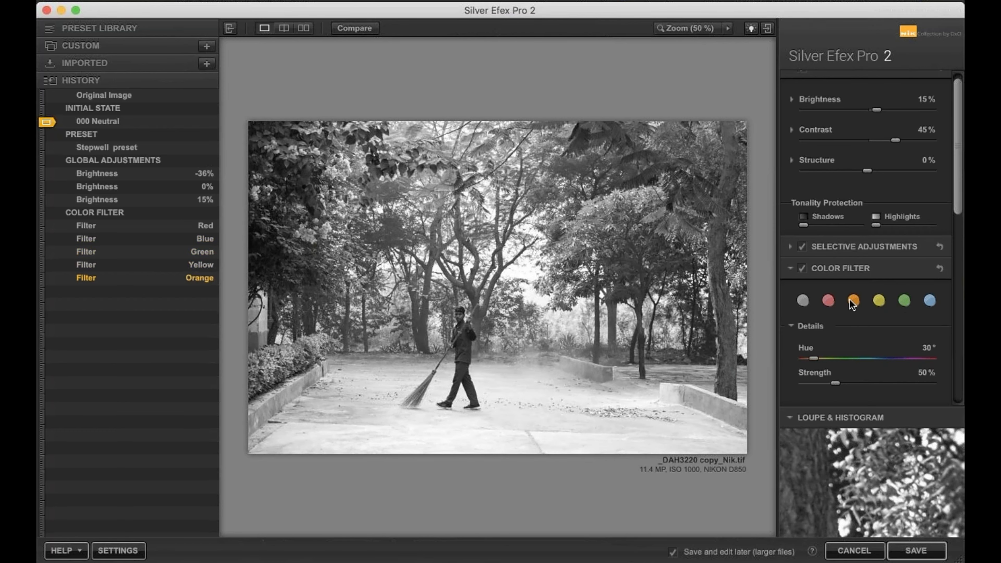
pyautogui.click(828, 300)
pyautogui.click(803, 300)
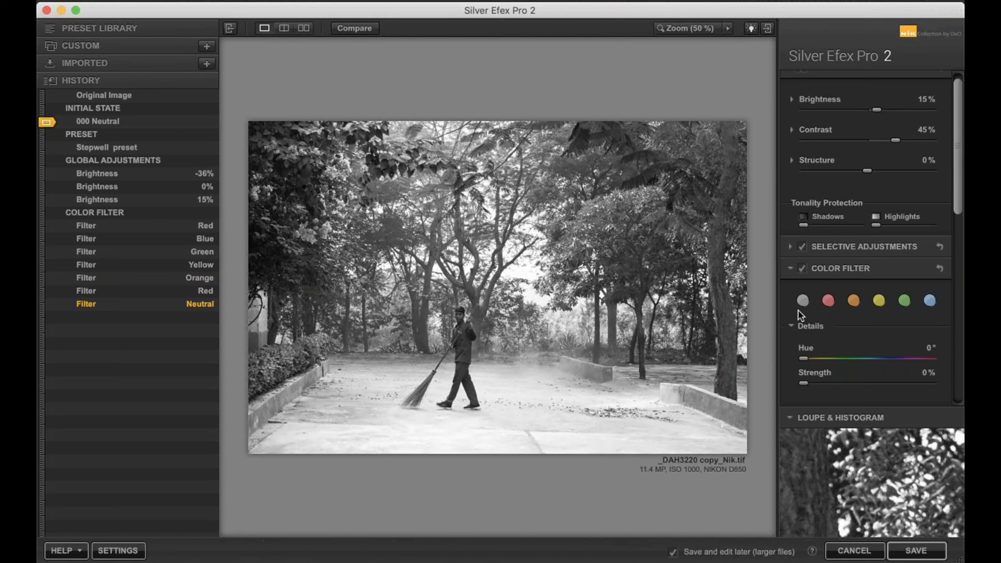
pyautogui.click(928, 301)
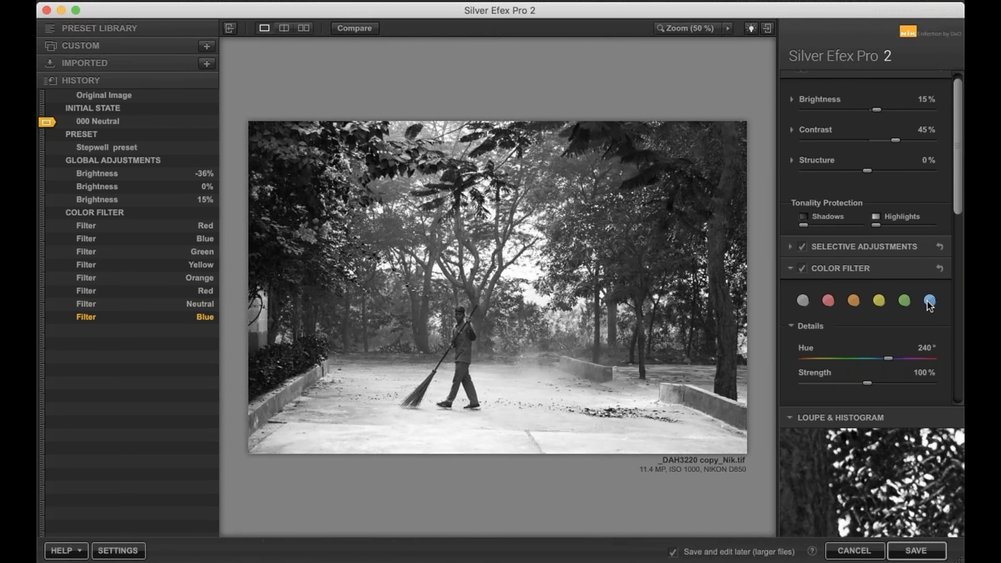
pyautogui.click(803, 300)
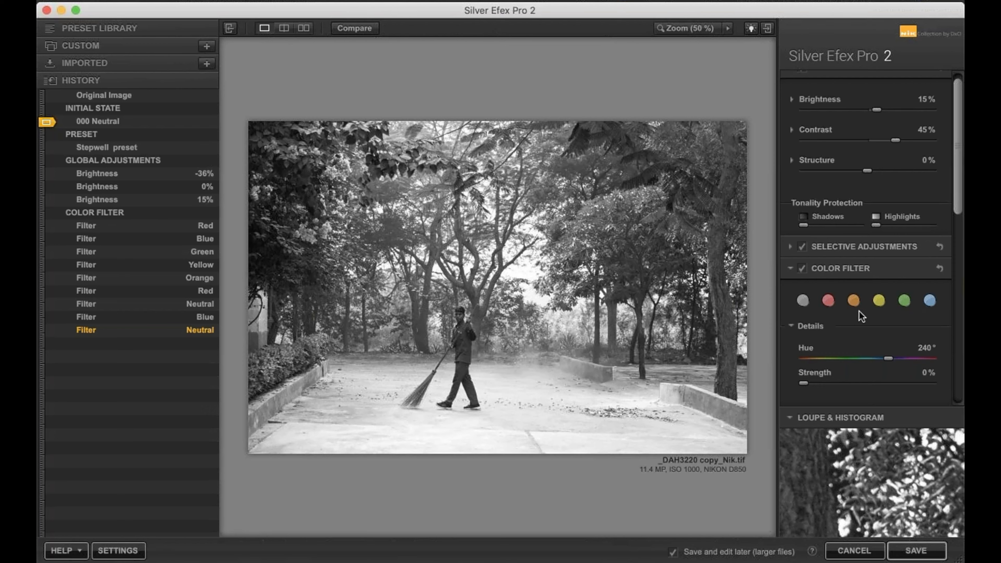
# - Tune the color filter to a hue of 44° at 157% strength, lower the strength to 30%, and collapse the Color Filter section
pyautogui.moveTo(805, 383); pyautogui.dragTo(925, 359)
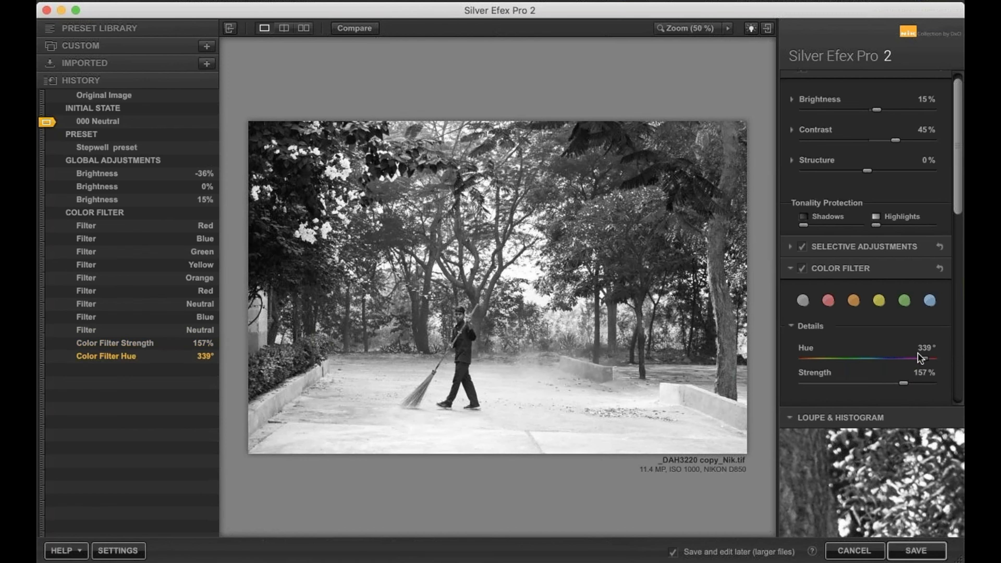
pyautogui.moveTo(914, 359); pyautogui.dragTo(812, 374)
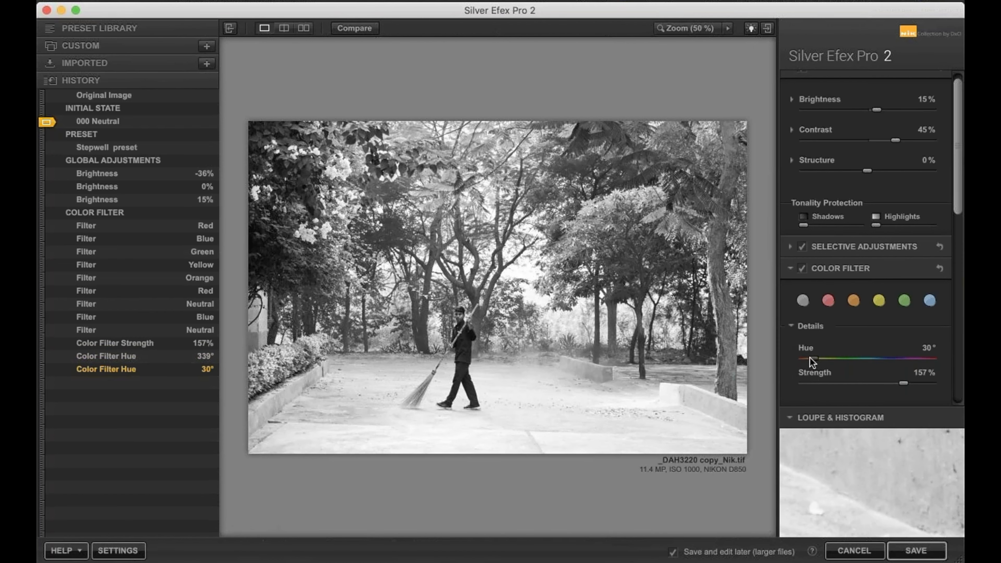
pyautogui.moveTo(810, 357); pyautogui.dragTo(811, 357)
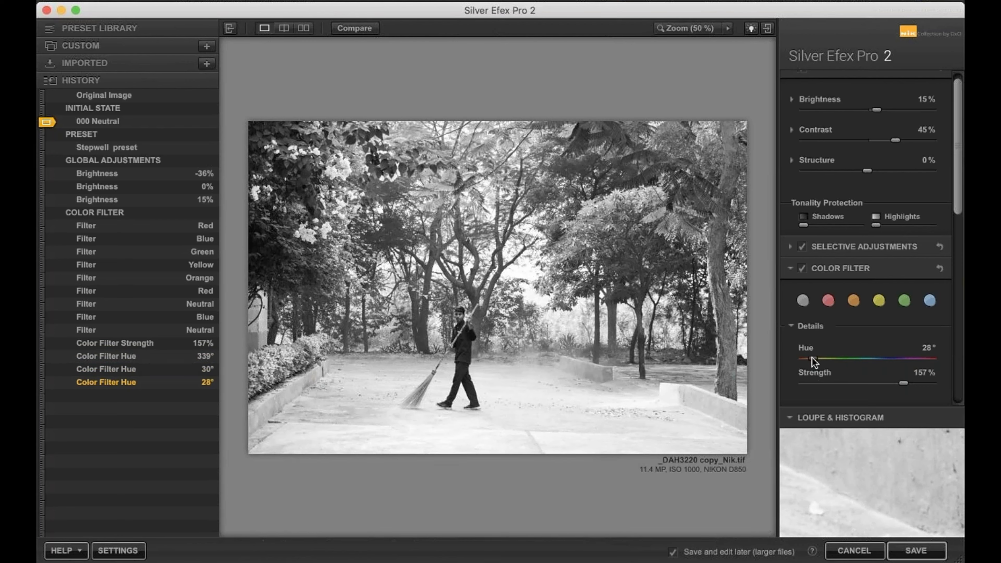
pyautogui.moveTo(812, 357); pyautogui.dragTo(813, 357)
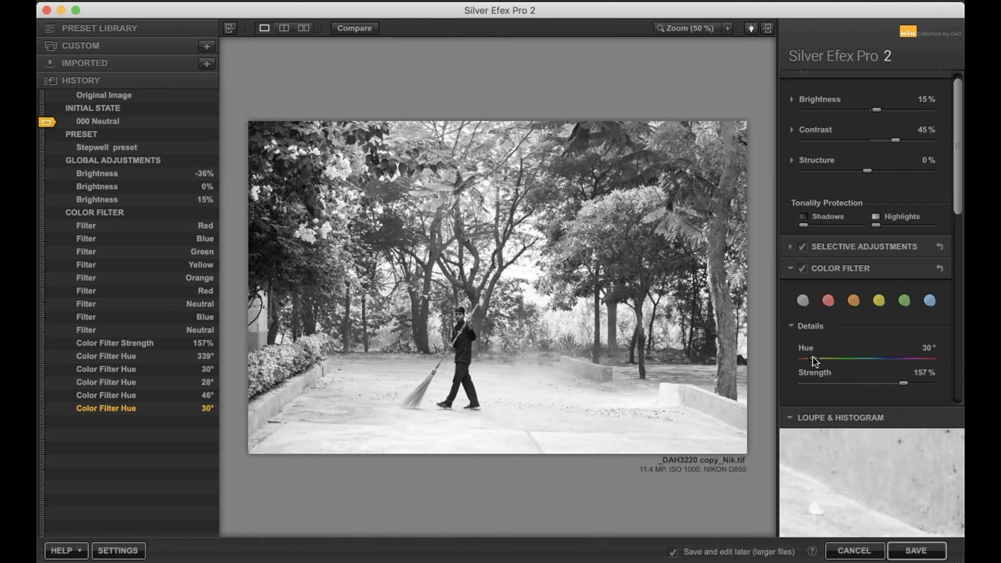
pyautogui.moveTo(813, 357); pyautogui.dragTo(818, 358)
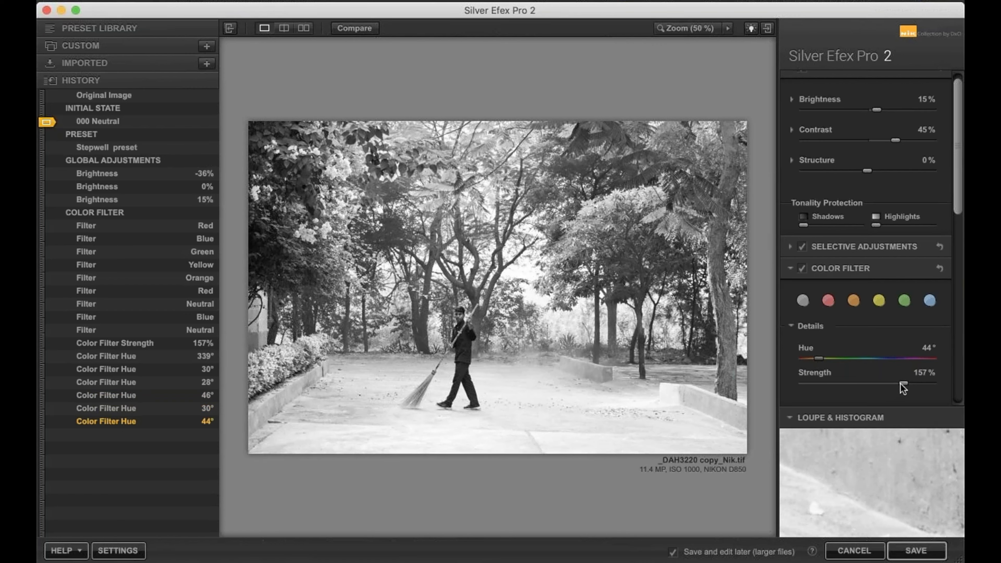
pyautogui.moveTo(904, 382); pyautogui.dragTo(824, 384)
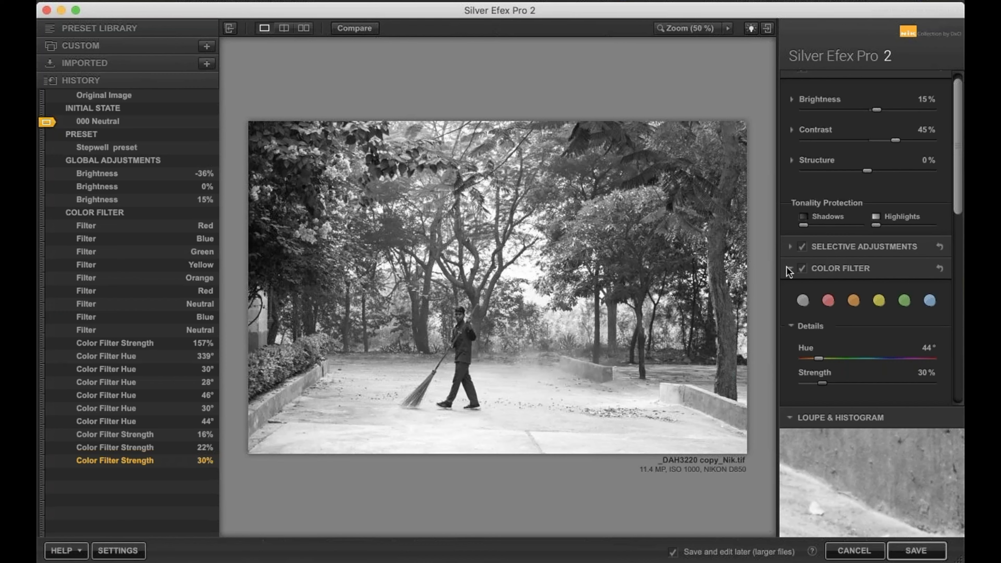
pyautogui.click(797, 270)
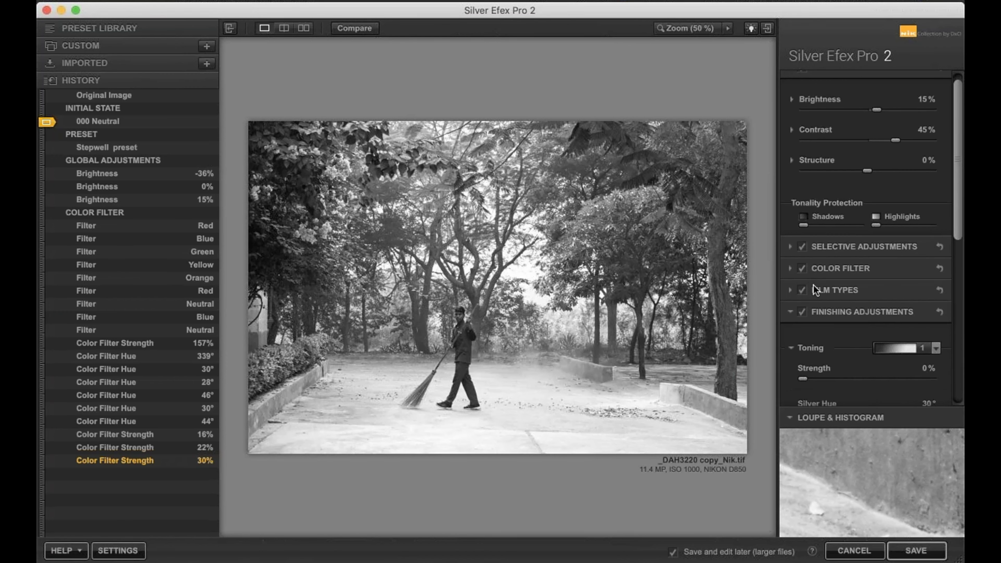
# - Set the overall Brightness to 11% and collapse its sub-adjustments
pyautogui.click(813, 97)
pyautogui.moveTo(875, 106); pyautogui.dragTo(874, 107)
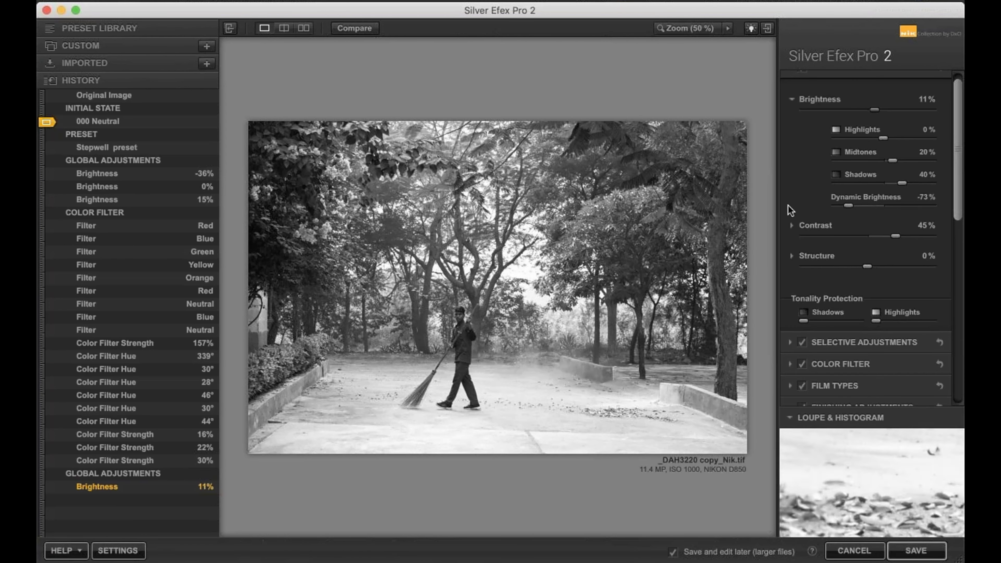
pyautogui.click(820, 99)
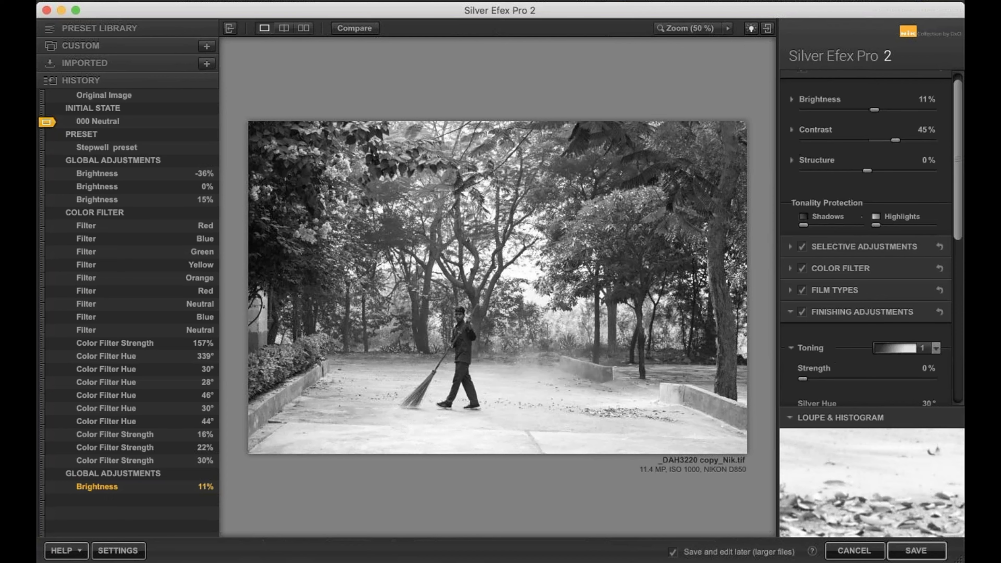
# - Expand only the Selective Adjustments section and add a control point on the pale ground in the photo's lower left area
pyautogui.scroll(-5, 827, 90)
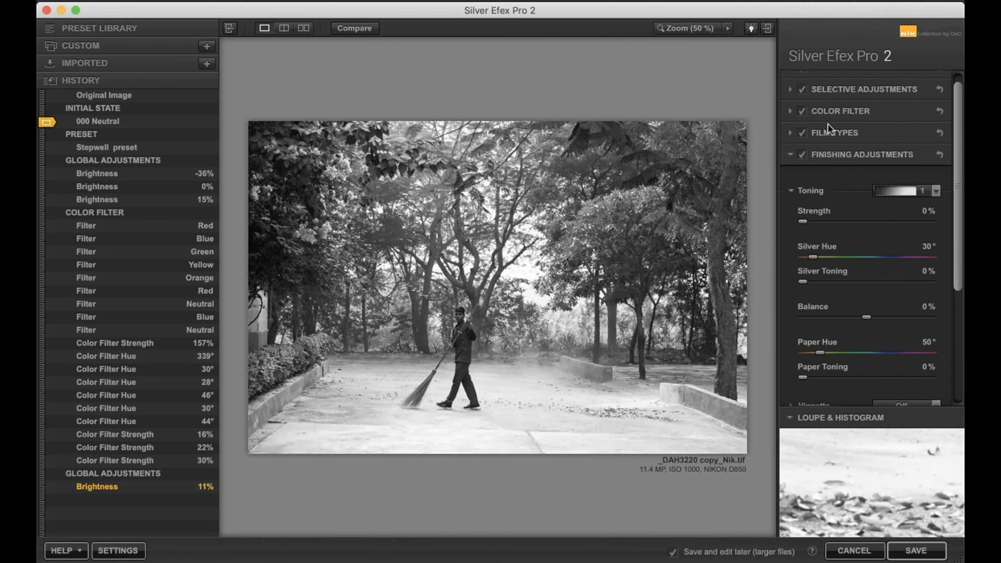
pyautogui.click(823, 91)
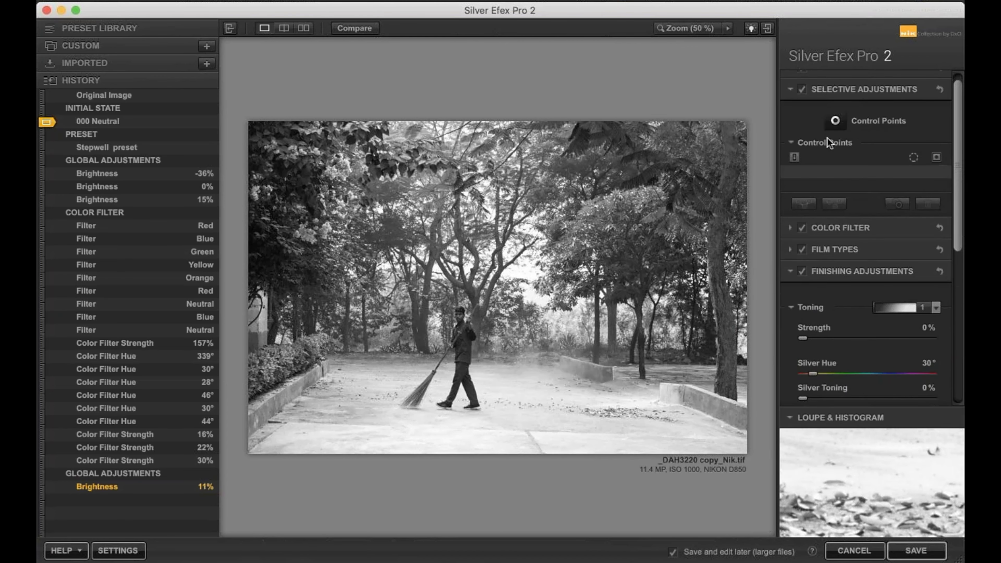
pyautogui.click(829, 275)
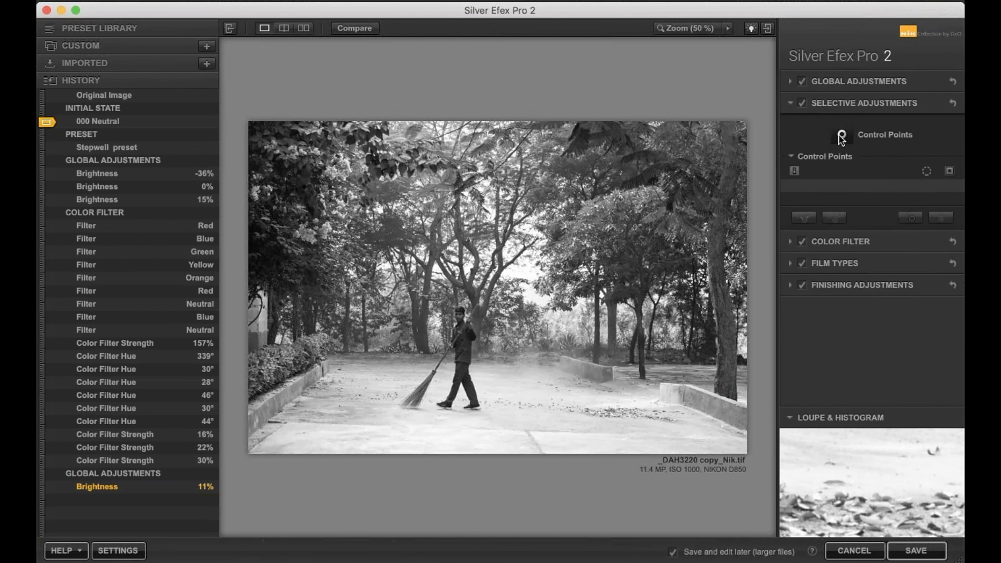
pyautogui.click(840, 136)
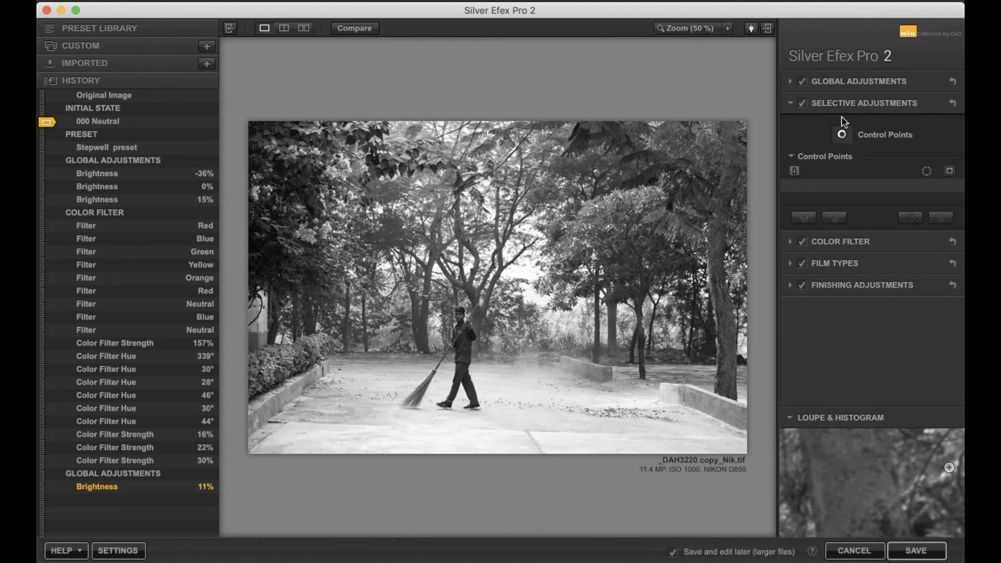
pyautogui.click(840, 136)
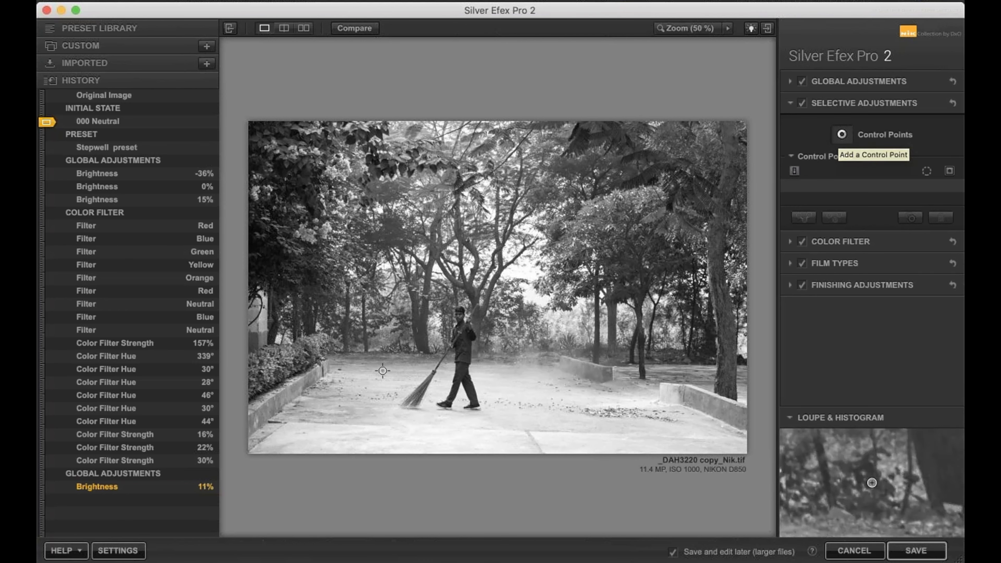
pyautogui.click(332, 432)
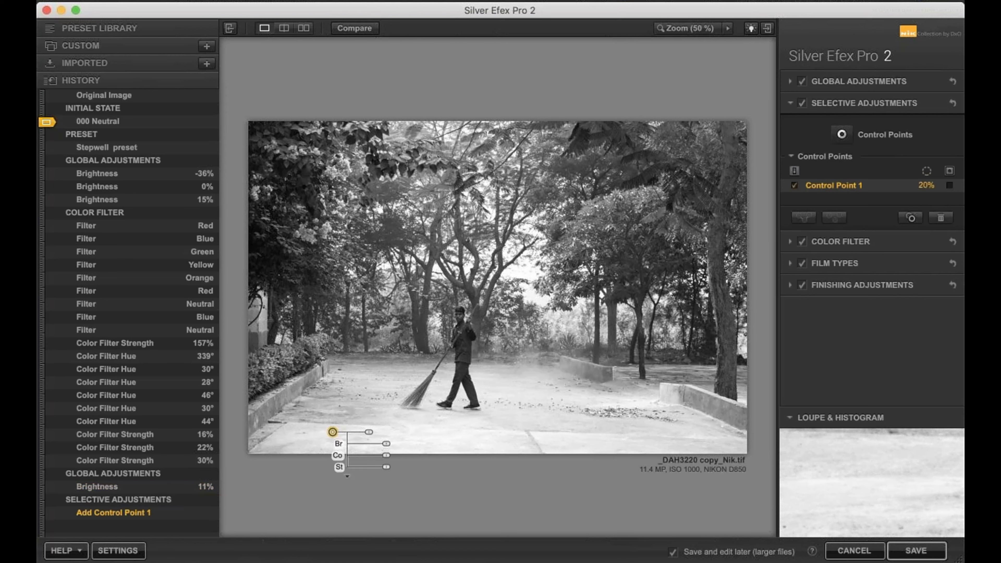
# - Move the control point slightly down, set its size to 32%, and expand its full set of adjustment sliders
pyautogui.click(346, 476)
pyautogui.click(369, 432)
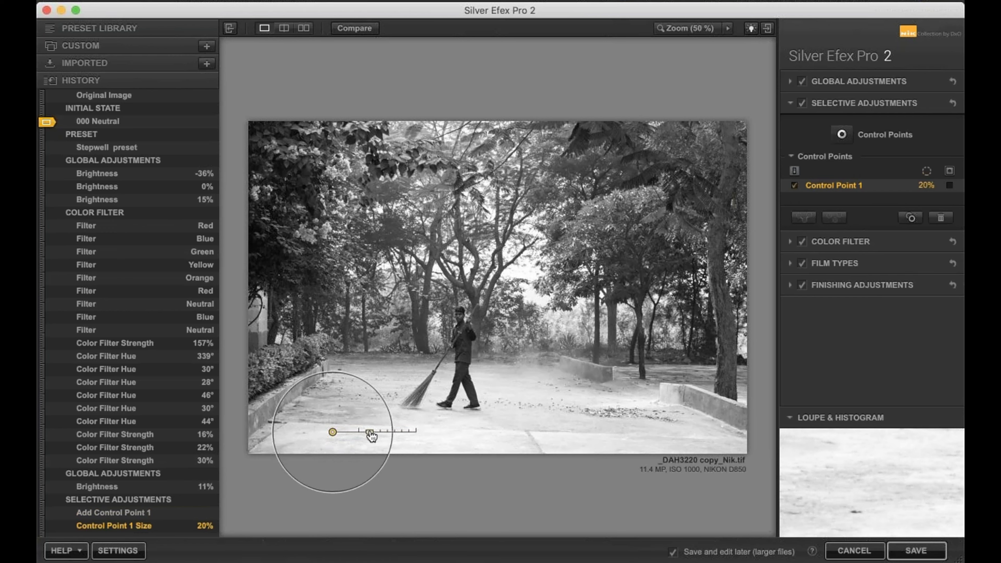
pyautogui.click(332, 435)
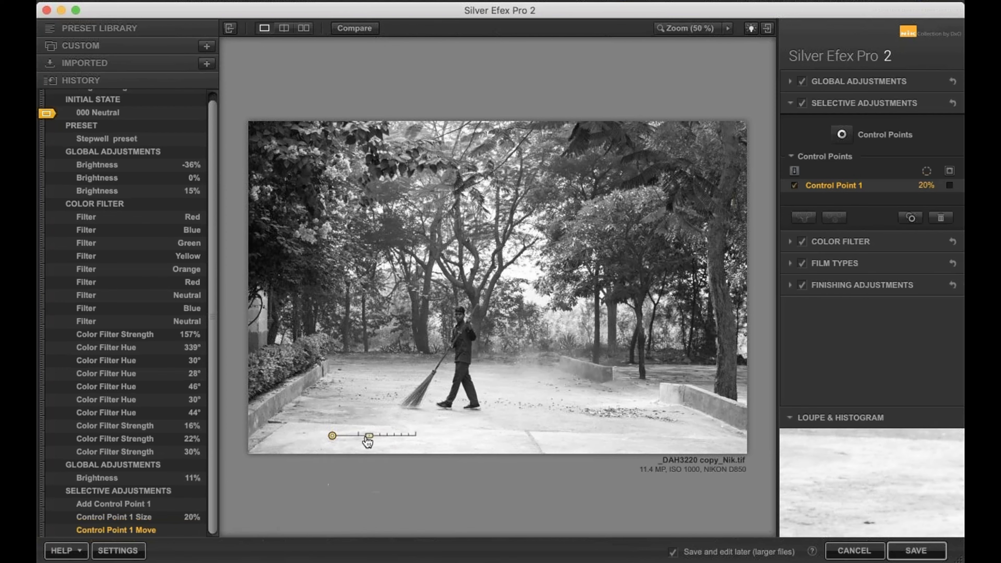
pyautogui.moveTo(369, 436); pyautogui.dragTo(374, 439)
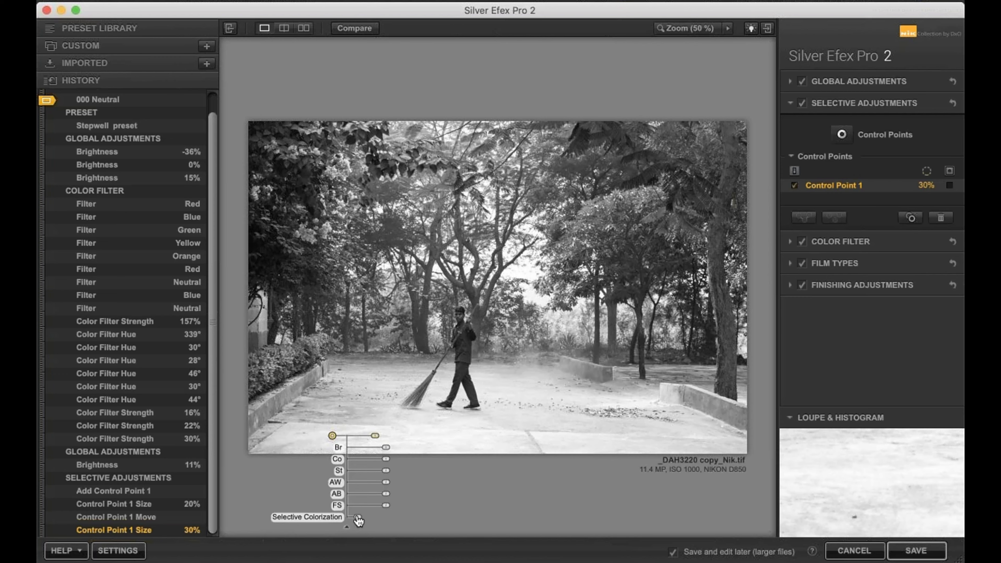
pyautogui.moveTo(358, 517)
pyautogui.mouseDown()
pyautogui.moveTo(457, 517)
pyautogui.moveTo(358, 517)
pyautogui.mouseUp()
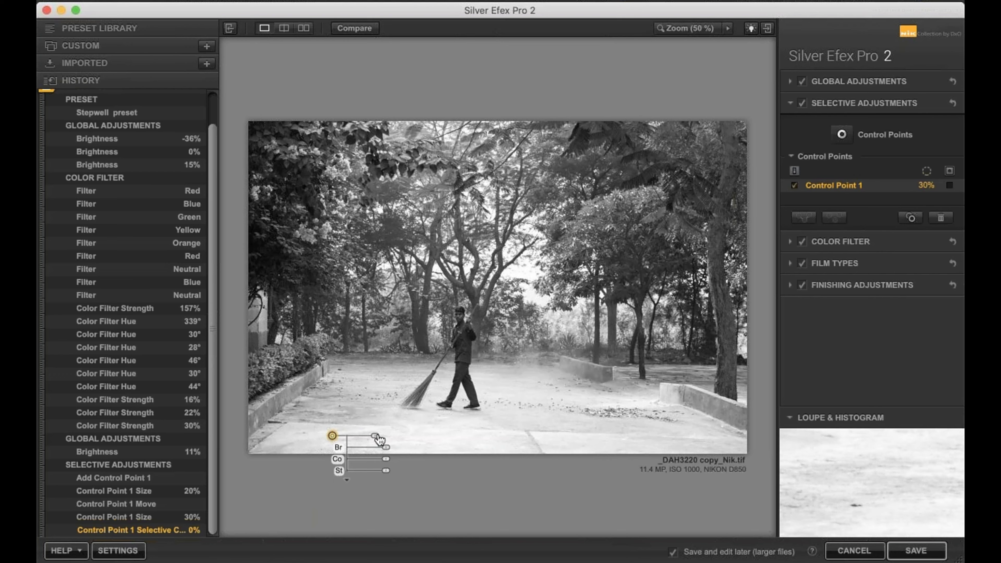
pyautogui.moveTo(374, 436); pyautogui.dragTo(380, 439)
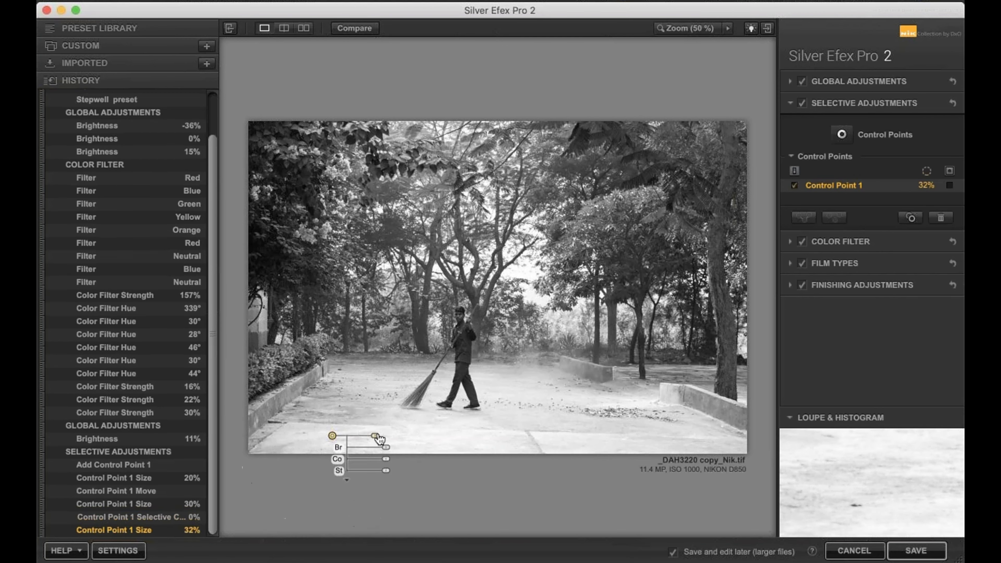
pyautogui.click(346, 480)
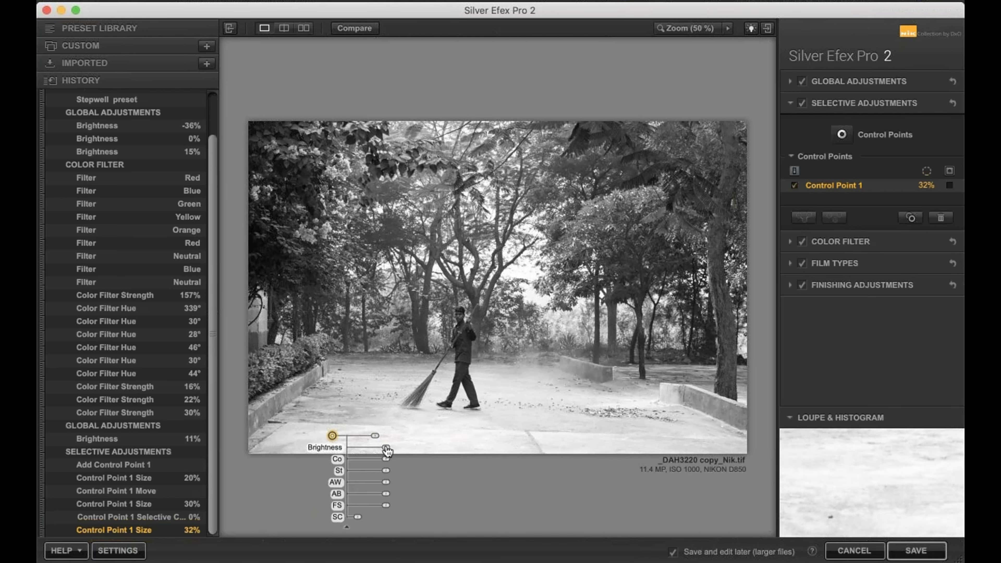
# - Set the ground control point's brightness to -24%, contrast to 46% and structure to 4%, and move it slightly upward
pyautogui.moveTo(386, 449); pyautogui.dragTo(379, 450)
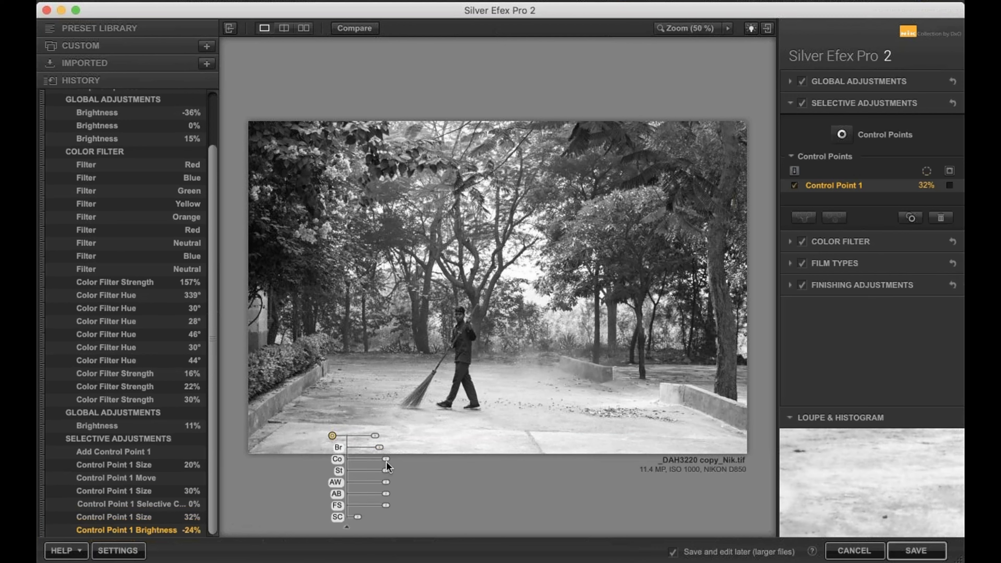
pyautogui.moveTo(385, 464)
pyautogui.mouseDown()
pyautogui.moveTo(399, 466)
pyautogui.moveTo(390, 478)
pyautogui.mouseUp()
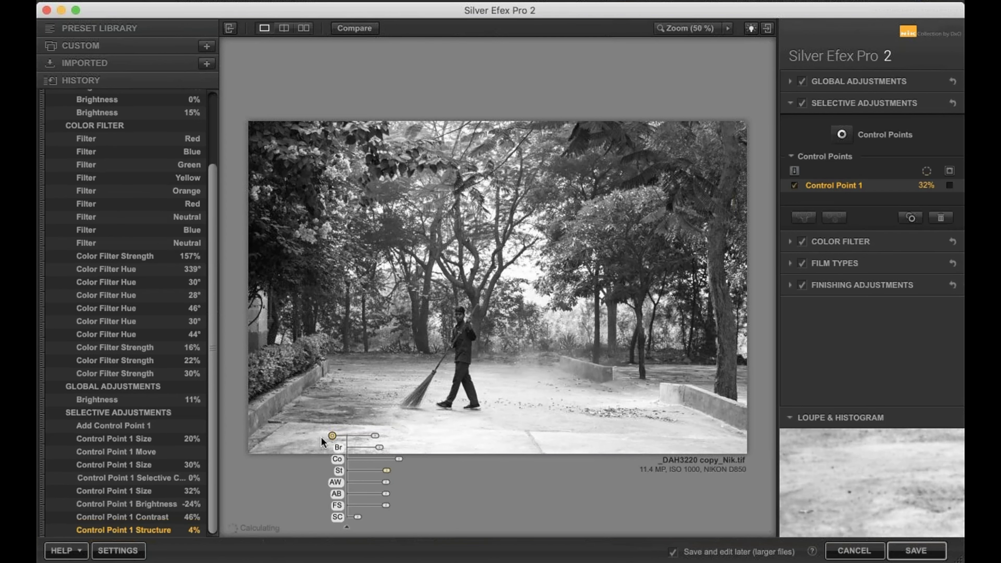
pyautogui.moveTo(331, 439); pyautogui.dragTo(332, 434)
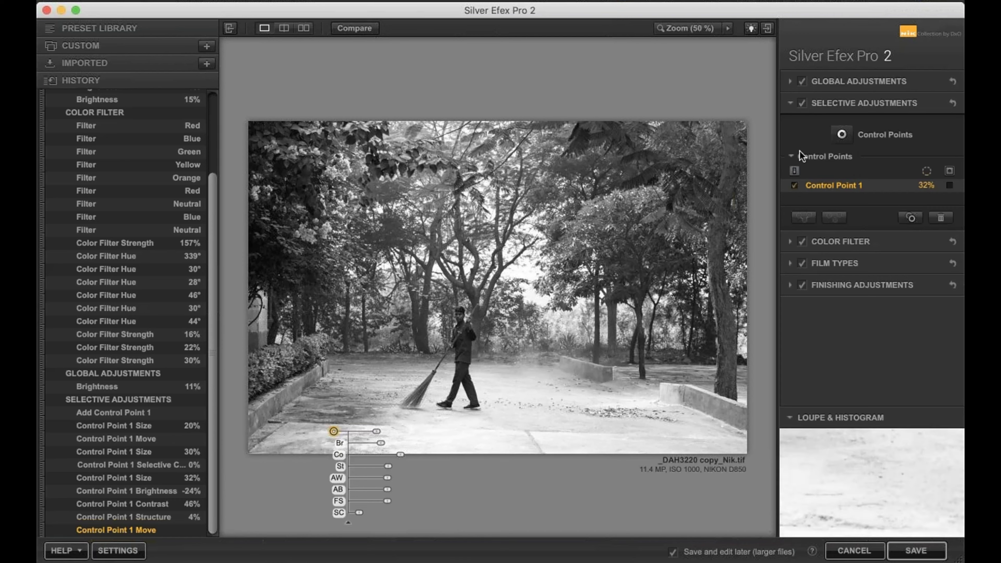
# - Add a 5% control point on the white flowers, hide the preset and history area, and view the flowers at 100%
pyautogui.click(844, 136)
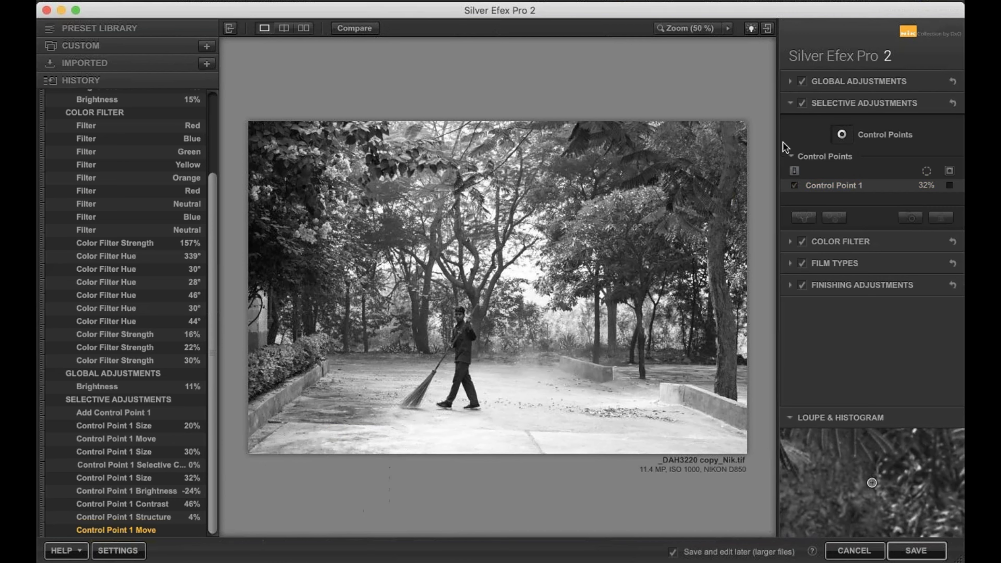
pyautogui.click(323, 226)
pyautogui.moveTo(360, 227); pyautogui.dragTo(353, 227)
pyautogui.click(229, 28)
pyautogui.click(689, 28)
pyautogui.moveTo(705, 107); pyautogui.dragTo(608, 90)
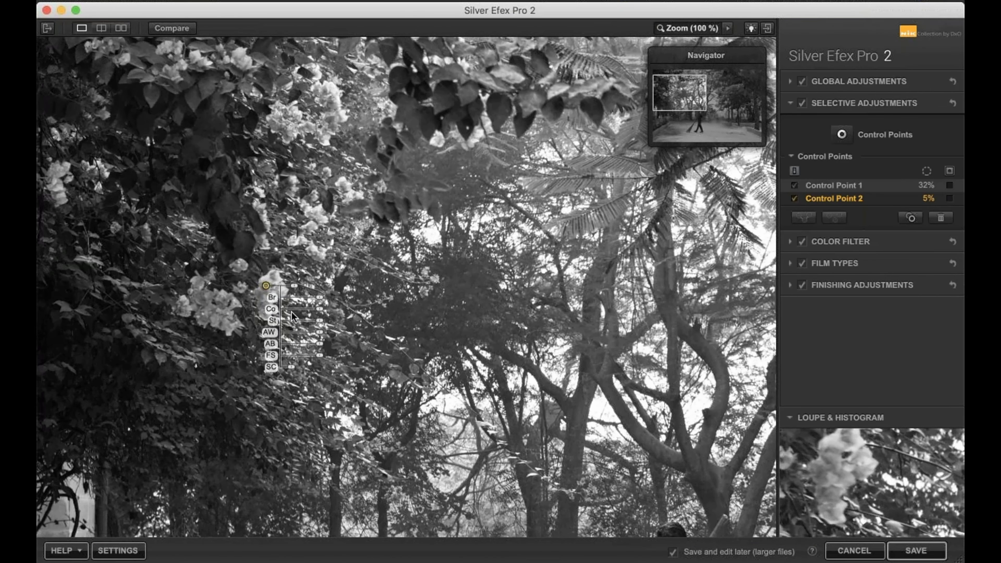
# - Brighten the flowers with their control point, set its size to 34%, and nudge it slightly upward
pyautogui.moveTo(266, 285); pyautogui.dragTo(389, 315)
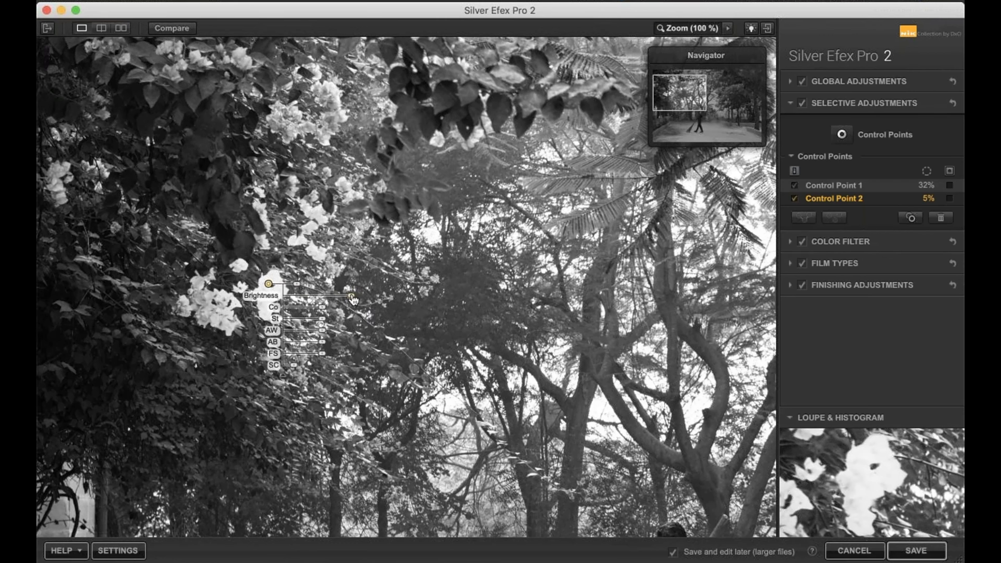
pyautogui.moveTo(268, 283); pyautogui.dragTo(311, 285)
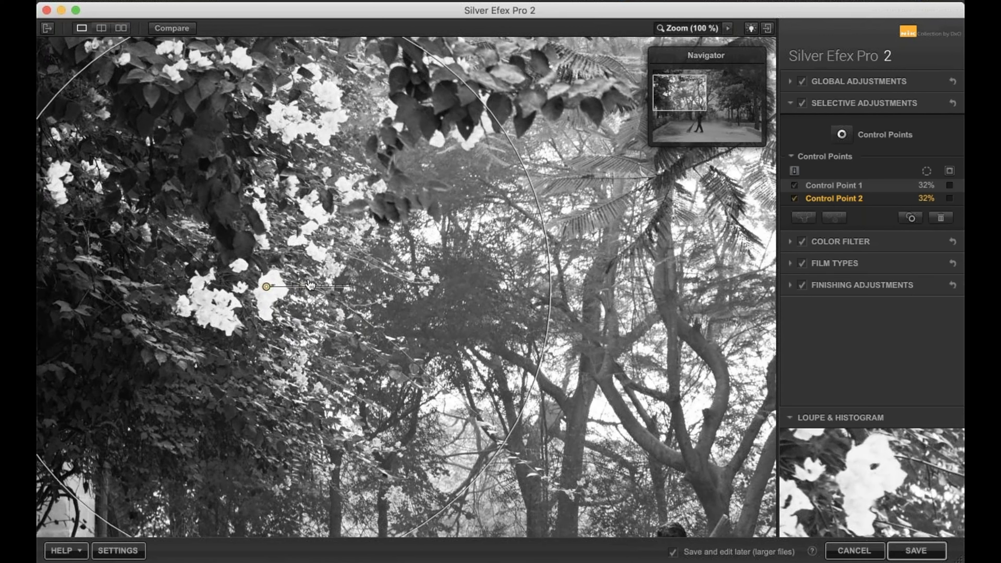
pyautogui.moveTo(302, 285); pyautogui.dragTo(311, 292)
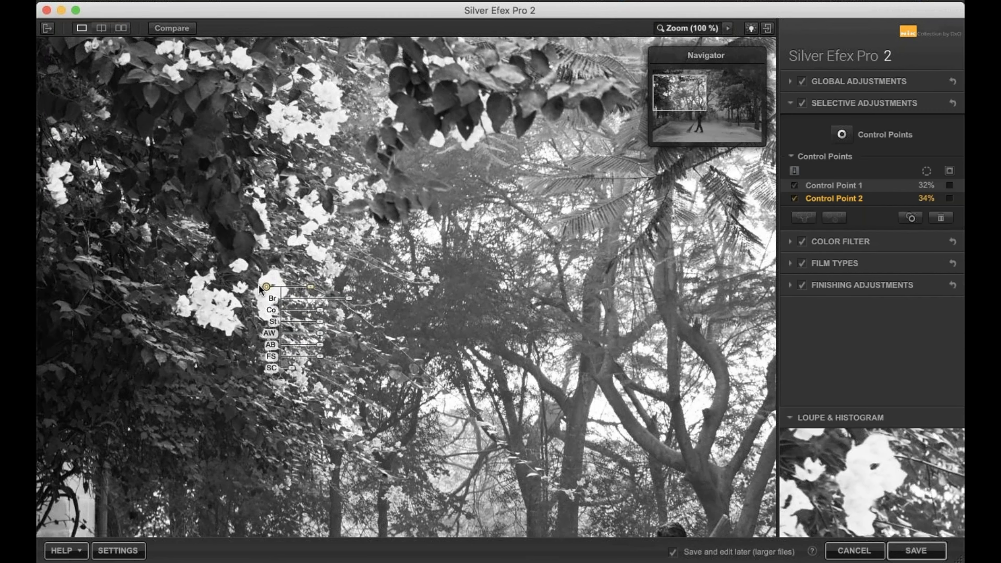
pyautogui.moveTo(265, 291); pyautogui.dragTo(262, 288)
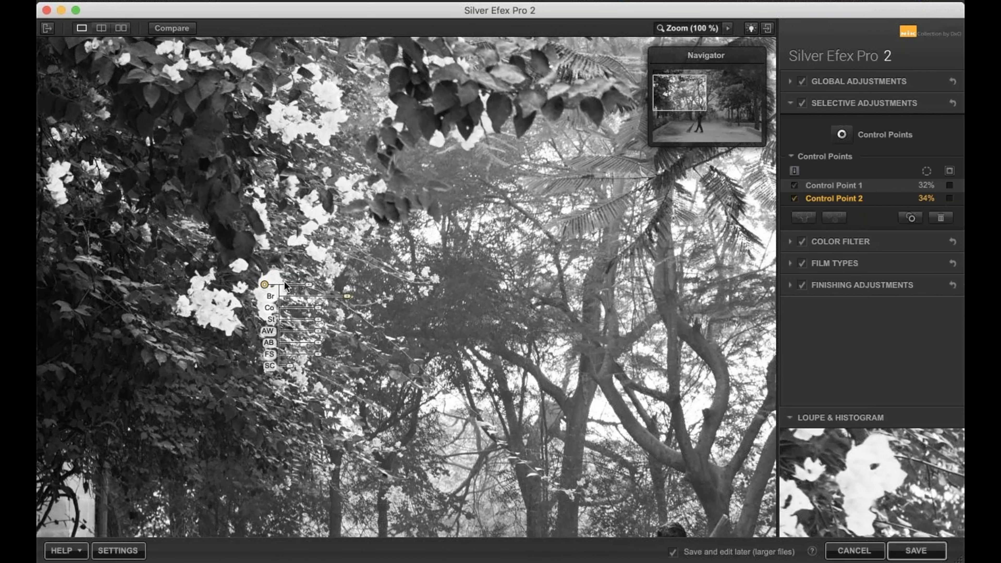
pyautogui.click(263, 285)
# - Add a 22% control point on the dark foliage beside the flowers and try it on the tree trunk farther down
pyautogui.click(836, 137)
pyautogui.click(839, 136)
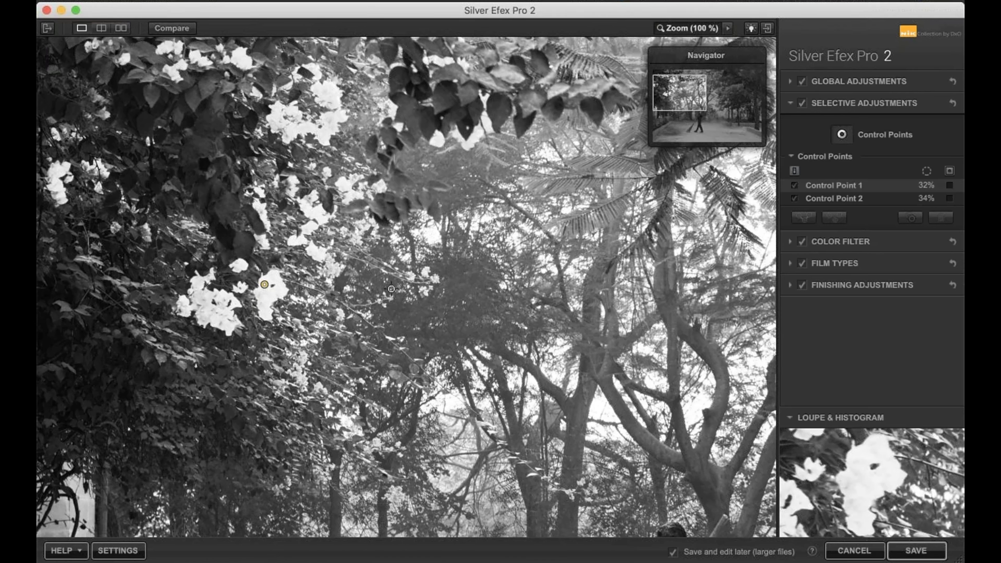
pyautogui.click(377, 282)
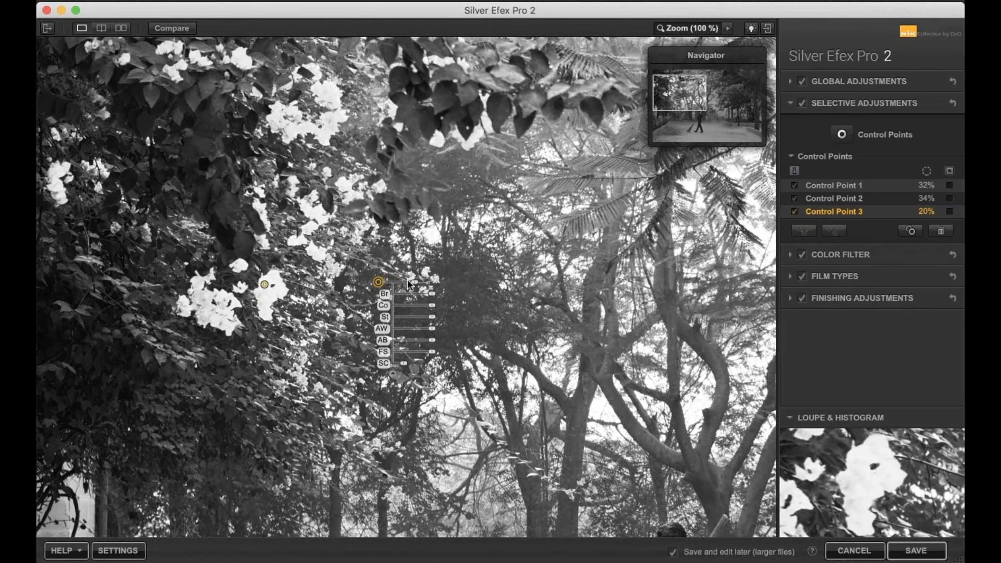
pyautogui.moveTo(415, 281); pyautogui.dragTo(415, 282)
pyautogui.moveTo(376, 285); pyautogui.dragTo(376, 286)
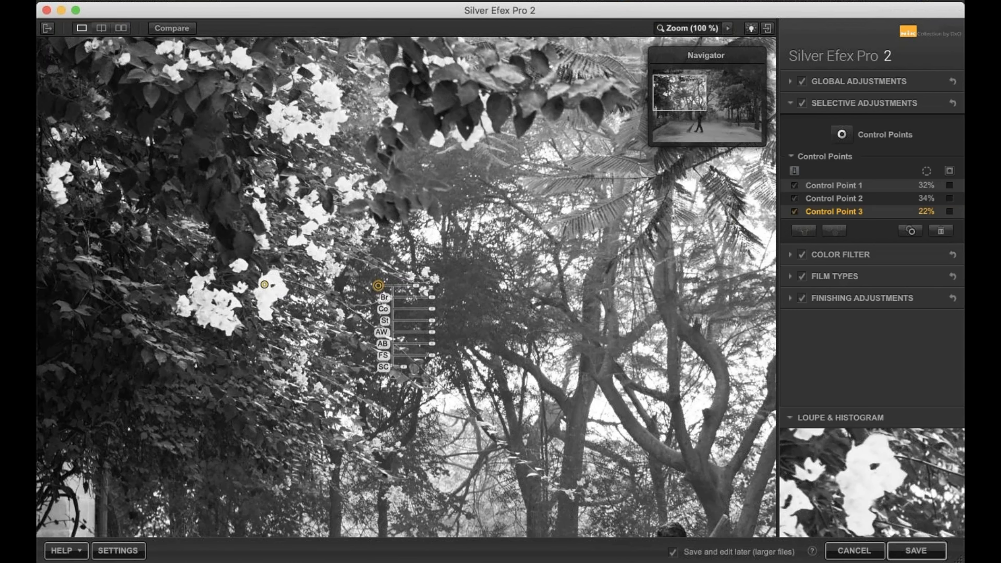
pyautogui.moveTo(378, 286); pyautogui.dragTo(755, 467)
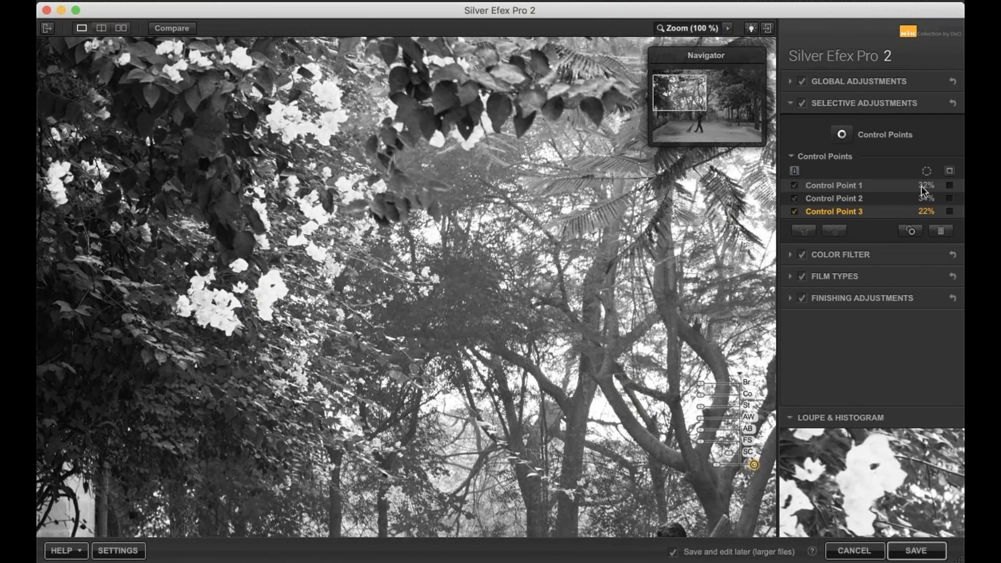
# - Show the selection mask of Control Point 2 and set its size to 43%
pyautogui.click(841, 198)
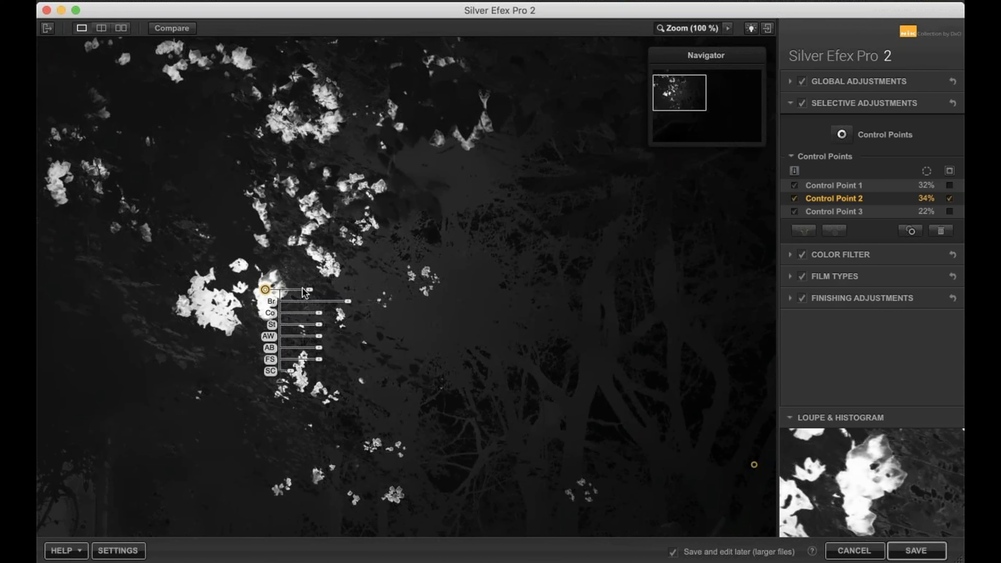
pyautogui.moveTo(309, 286); pyautogui.dragTo(318, 294)
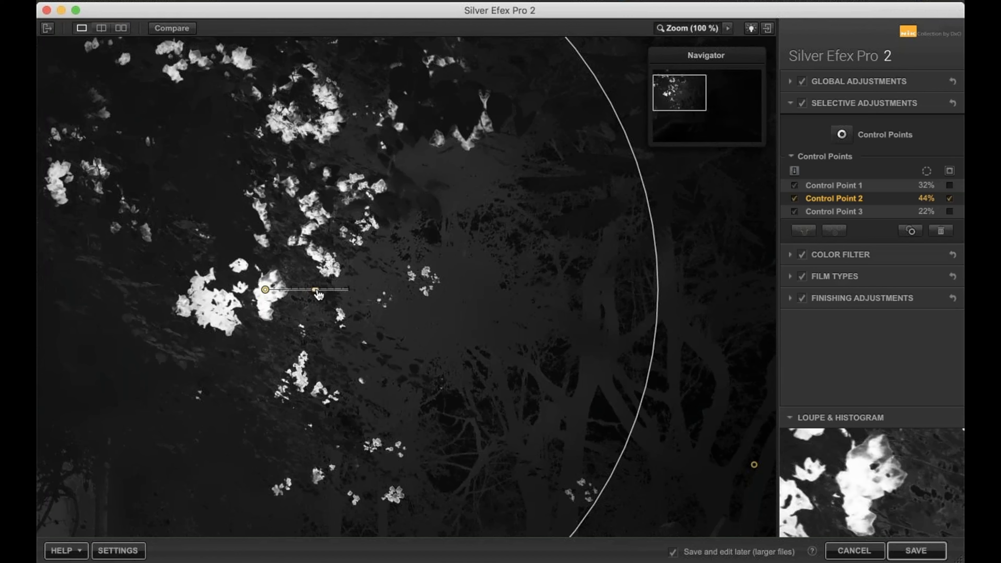
pyautogui.moveTo(320, 295); pyautogui.dragTo(318, 295)
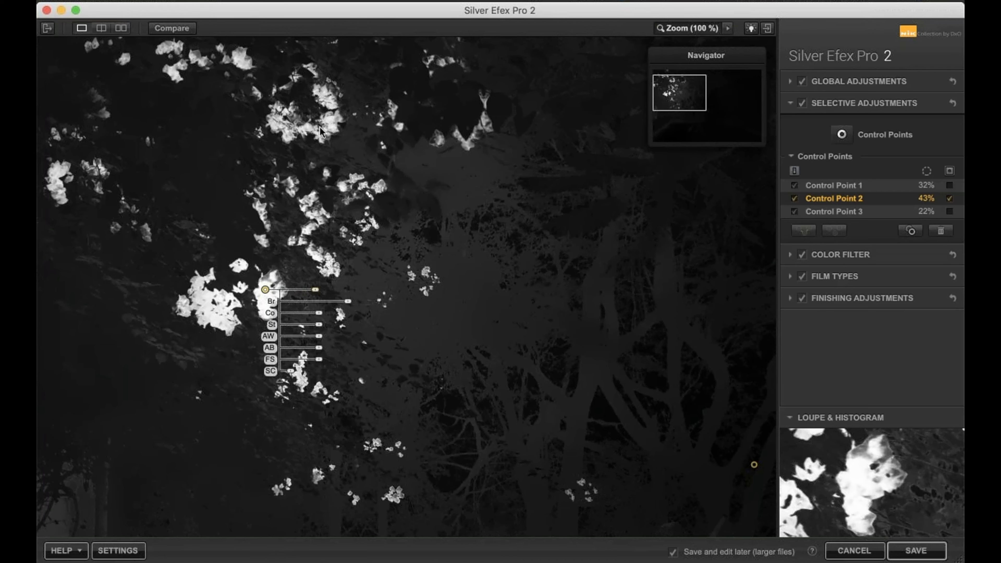
# - Nudge the flower control point slightly upward and move Control Point 3 from the tree trunk to the dark foliage beside the flowers
pyautogui.moveTo(264, 290)
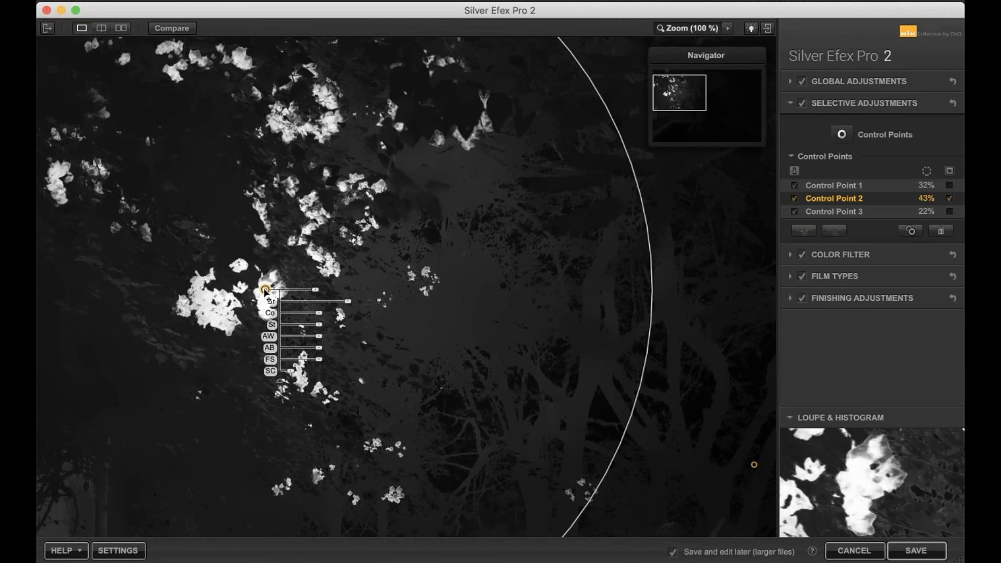
pyautogui.moveTo(264, 291)
pyautogui.mouseDown()
pyautogui.moveTo(272, 303)
pyautogui.moveTo(264, 289)
pyautogui.mouseUp()
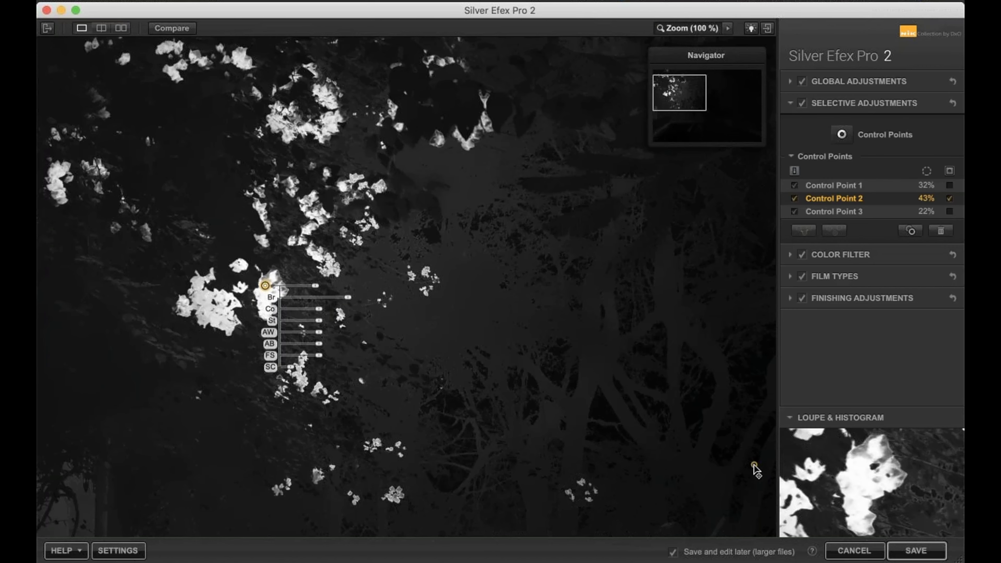
pyautogui.moveTo(754, 465); pyautogui.dragTo(372, 279)
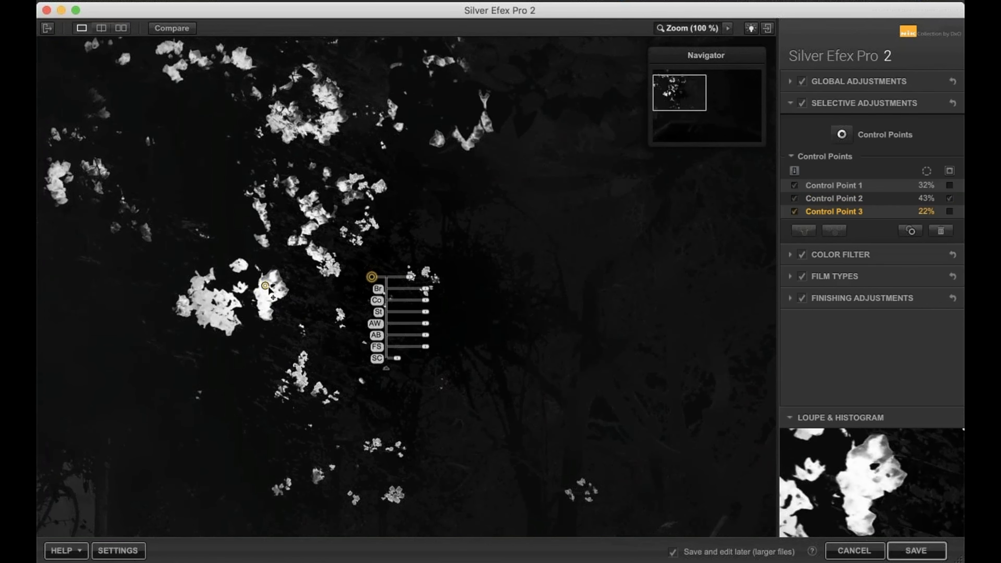
pyautogui.click(479, 319)
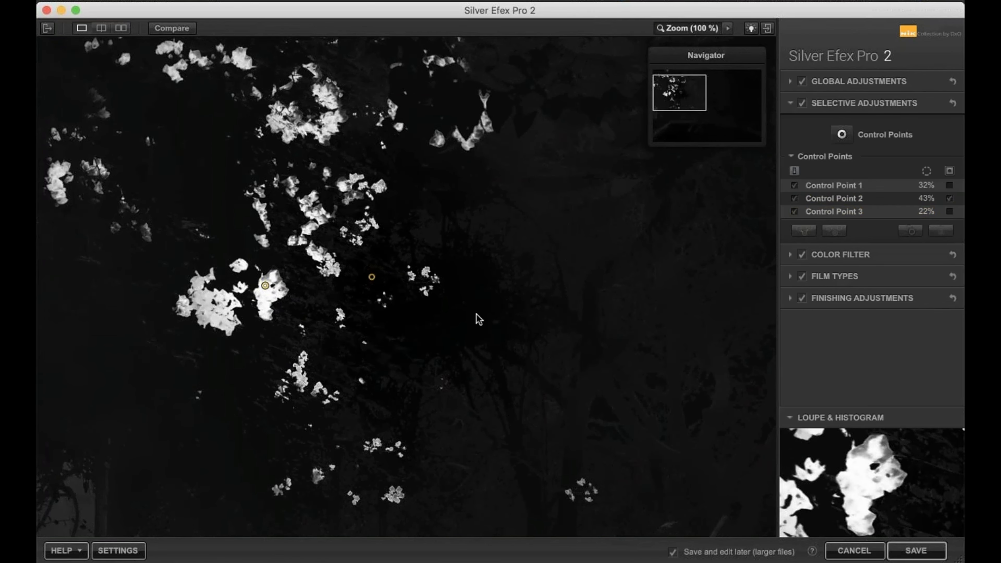
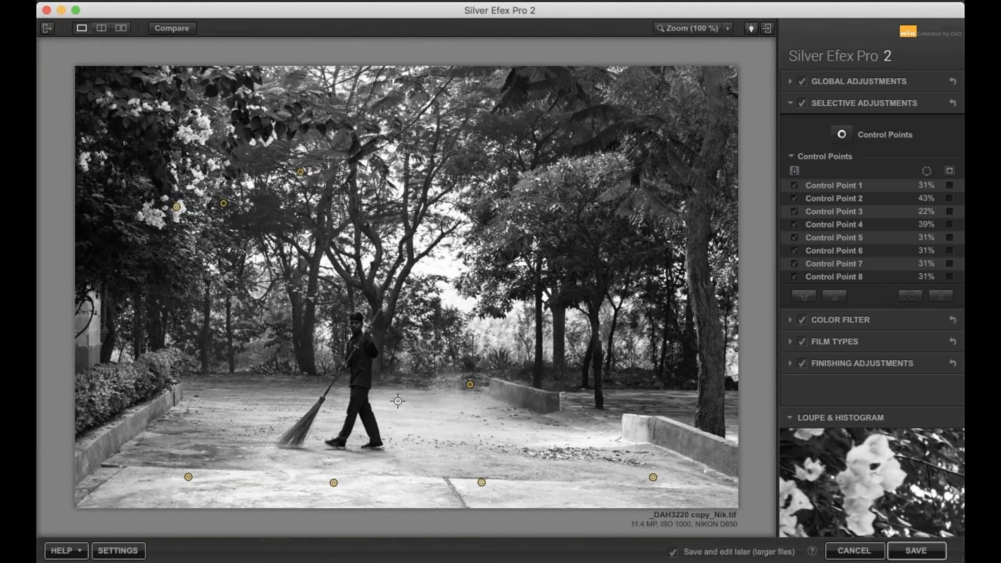
# - Add an 8% control point on the sweeper's face, adjust its brightness, and duplicate it three times down his body and legs
pyautogui.click(356, 327)
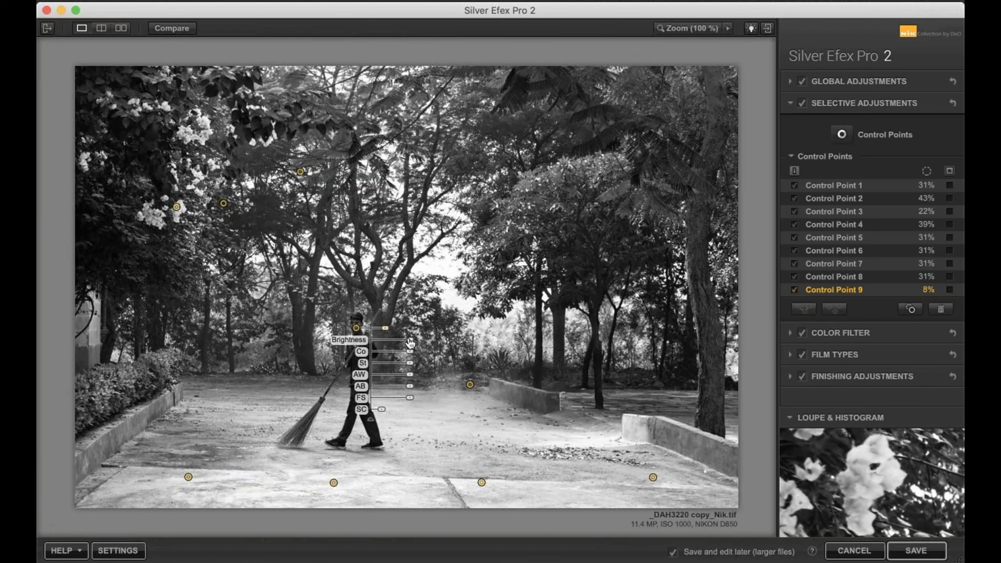
pyautogui.moveTo(406, 340); pyautogui.dragTo(412, 343)
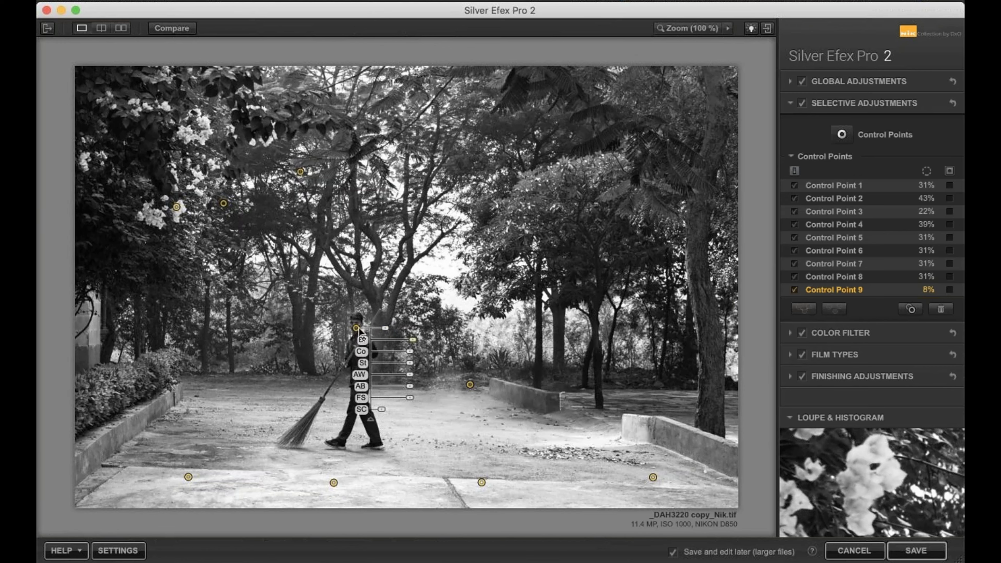
pyautogui.keyDown('alt'); pyautogui.moveTo(356, 328); pyautogui.dragTo(352, 422); pyautogui.keyUp('alt')
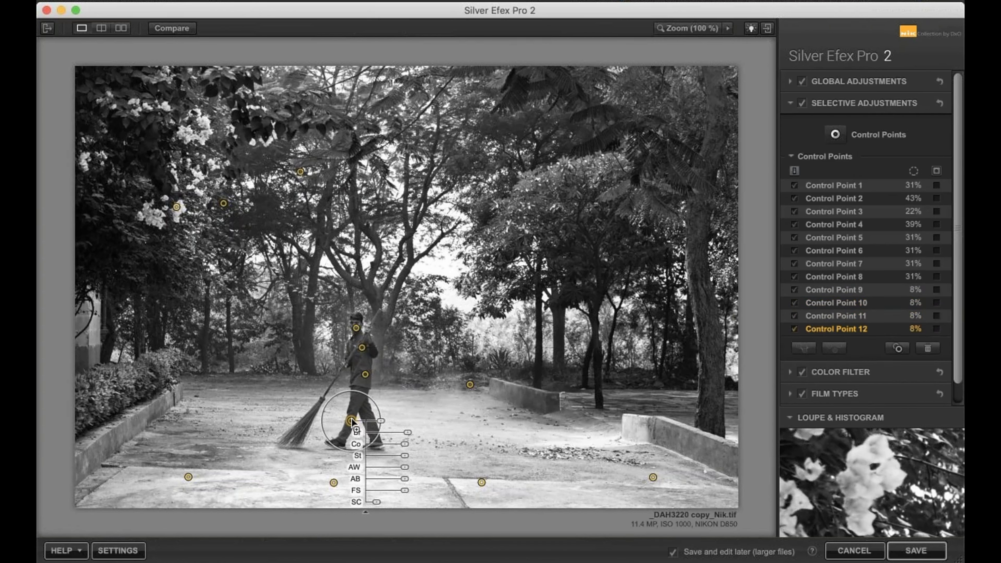
pyautogui.click(328, 352)
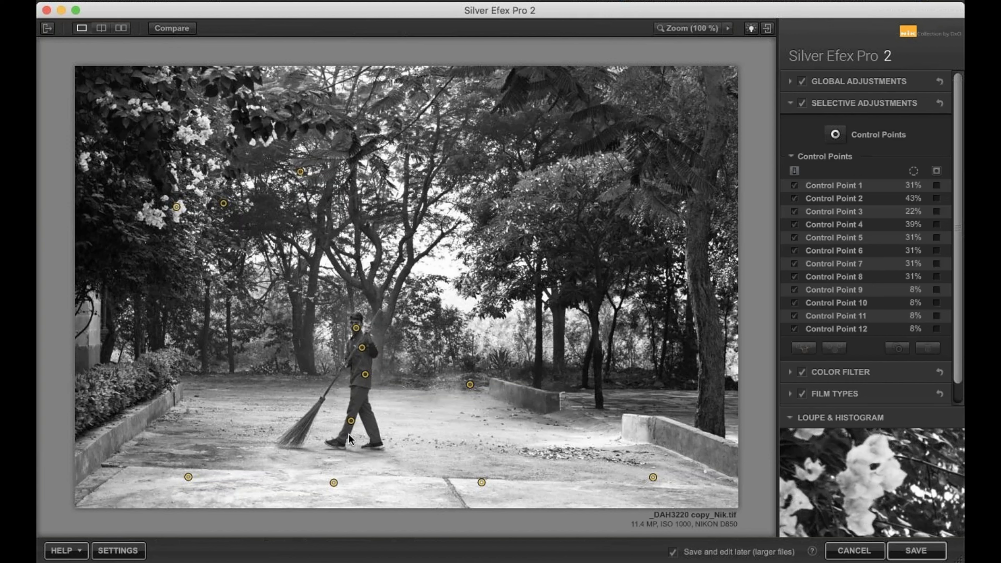
# - Select the three lower control points on the sweeper one after another, and clear the selection
pyautogui.click(351, 420)
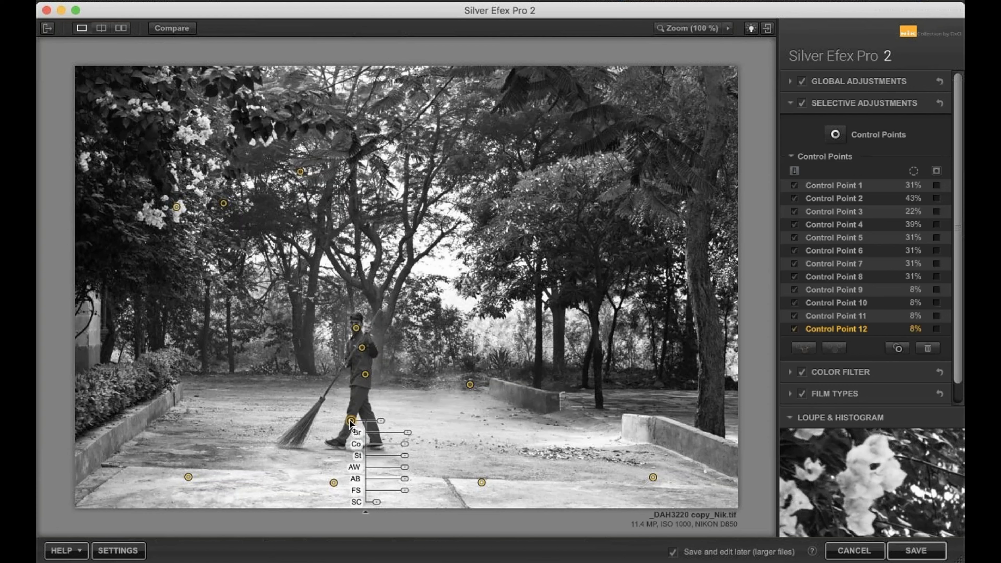
pyautogui.keyDown('shift'); pyautogui.click(365, 375); pyautogui.keyUp('shift')
pyautogui.keyDown('shift'); pyautogui.click(362, 348); pyautogui.keyUp('shift')
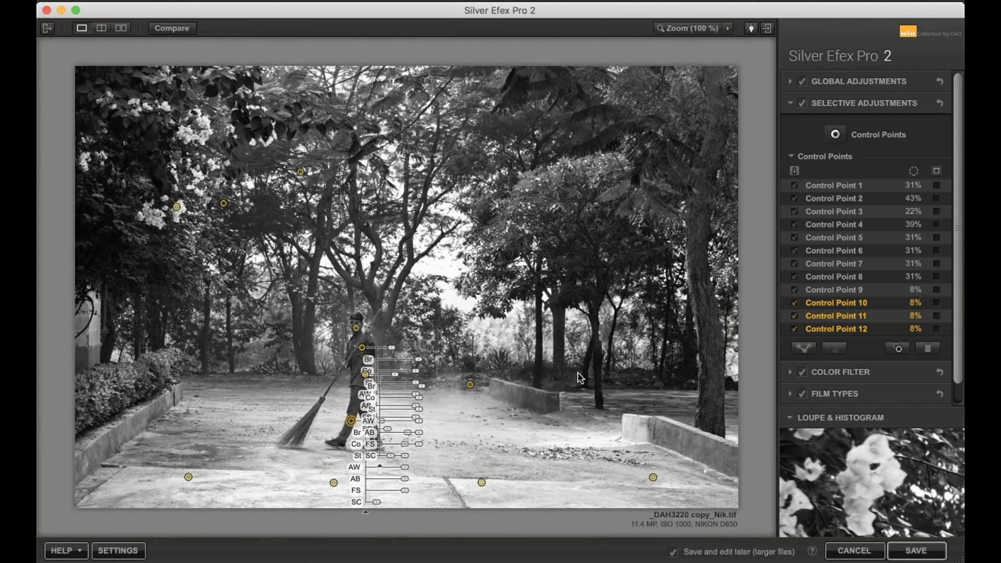
pyautogui.click(384, 450)
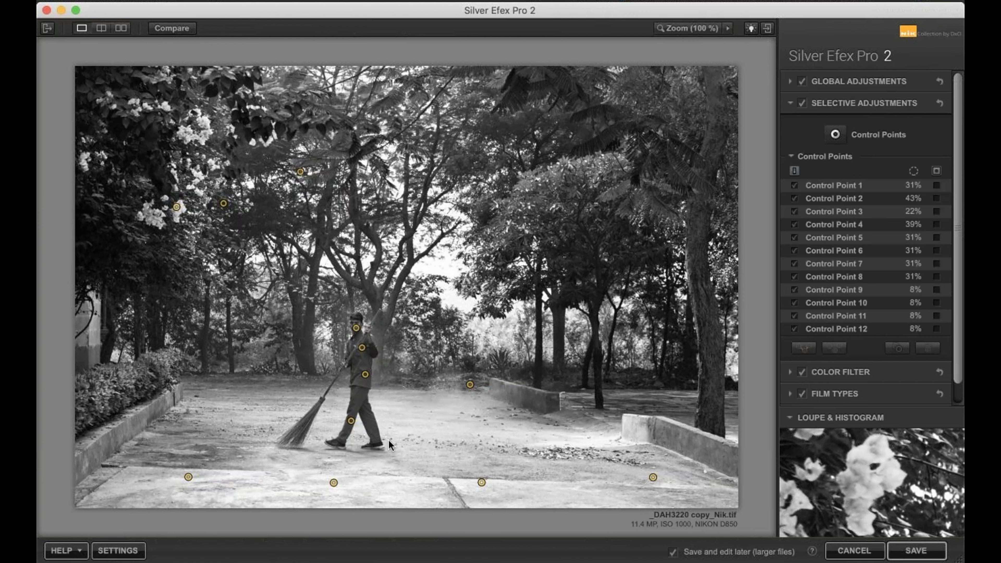
# - Marquee-select Control Points 10, 11 and 12 on the sweeper's body and combine them into a group
pyautogui.moveTo(388, 439); pyautogui.dragTo(331, 340)
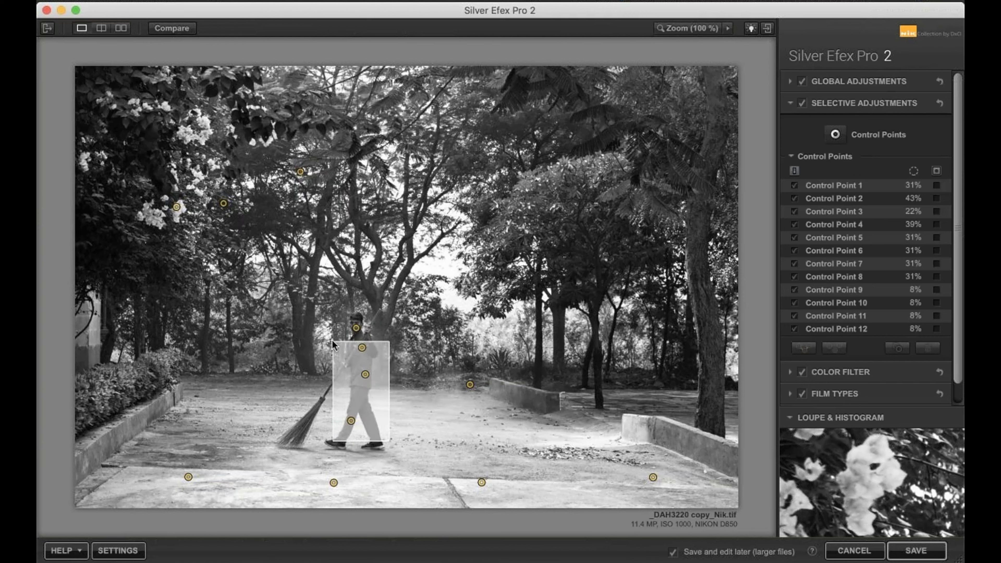
pyautogui.moveTo(332, 339); pyautogui.dragTo(331, 340)
pyautogui.moveTo(389, 441); pyautogui.dragTo(333, 341)
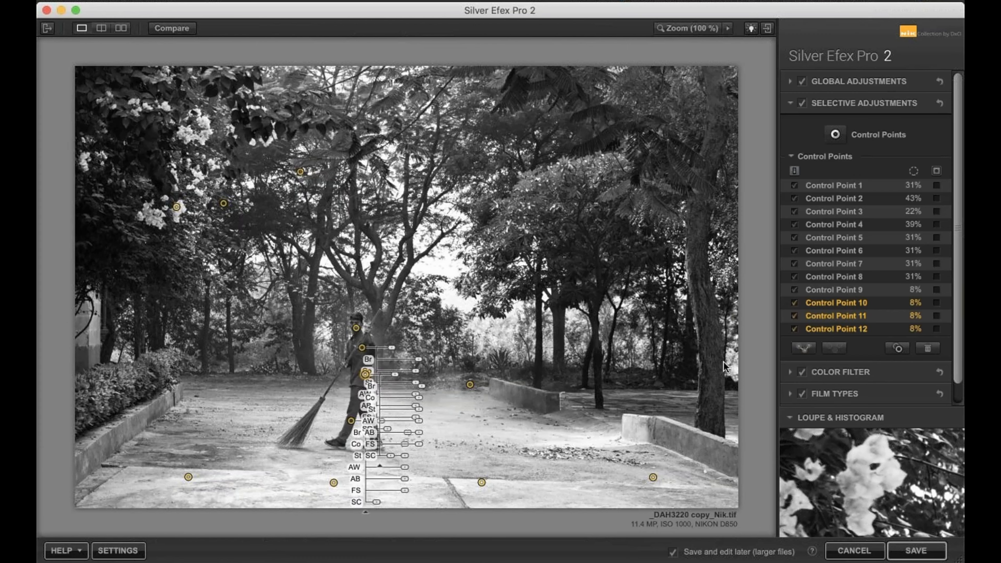
pyautogui.click(802, 347)
pyautogui.click(759, 349)
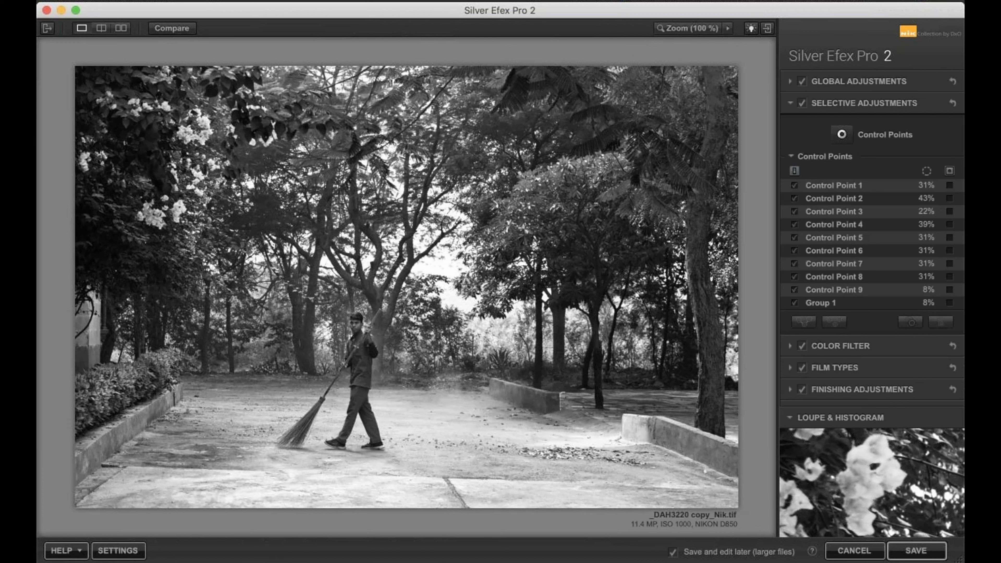
# - Switch to the browser, open the Nik Collection webinars page, and look through the upcoming and recorded webinars
pyautogui.press('super+Tab')
pyautogui.press('super+Tab')
pyautogui.press('super+Tab')
pyautogui.press('super+Tab')
pyautogui.press('super+Tab')
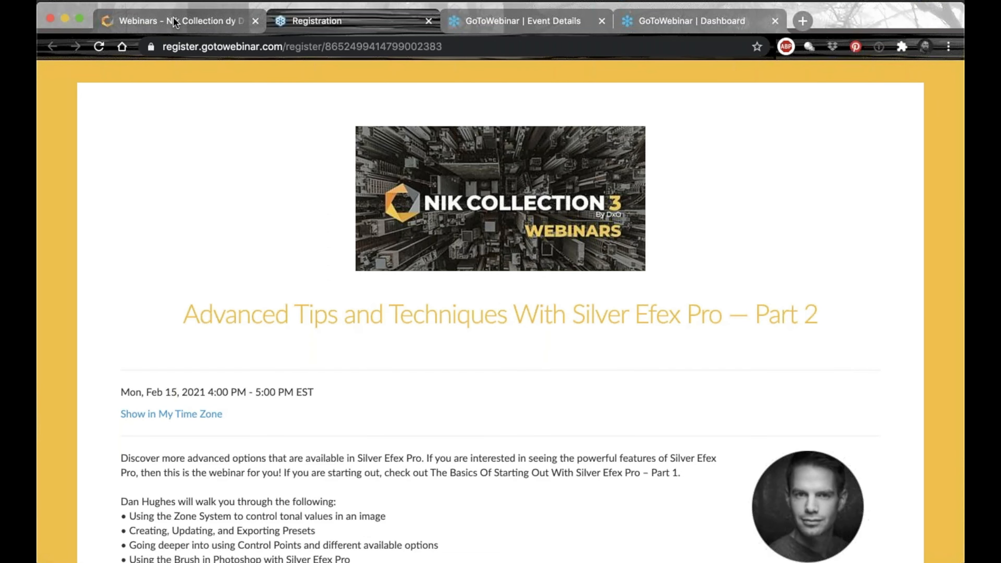
pyautogui.click(176, 26)
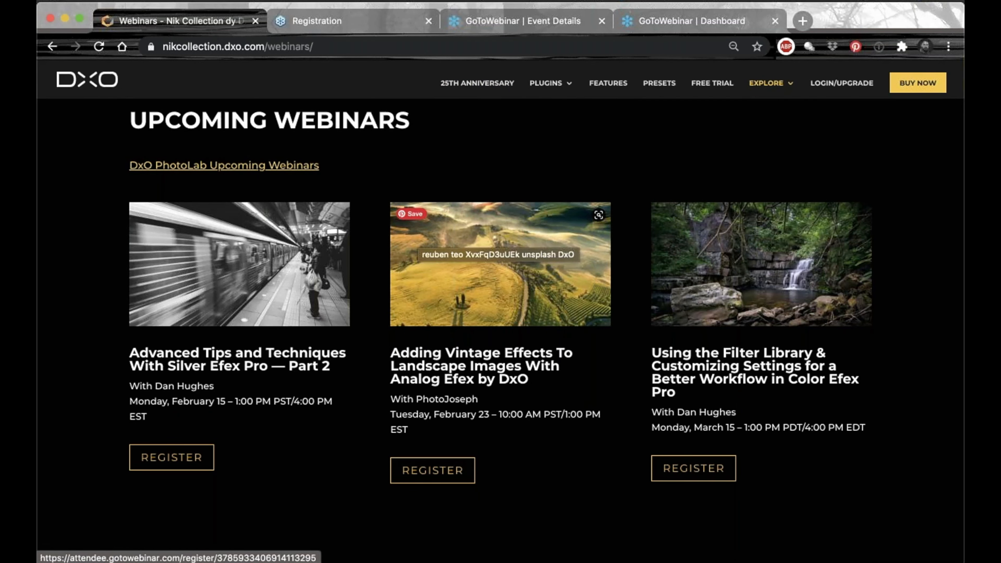
pyautogui.scroll(-4, 605, 471)
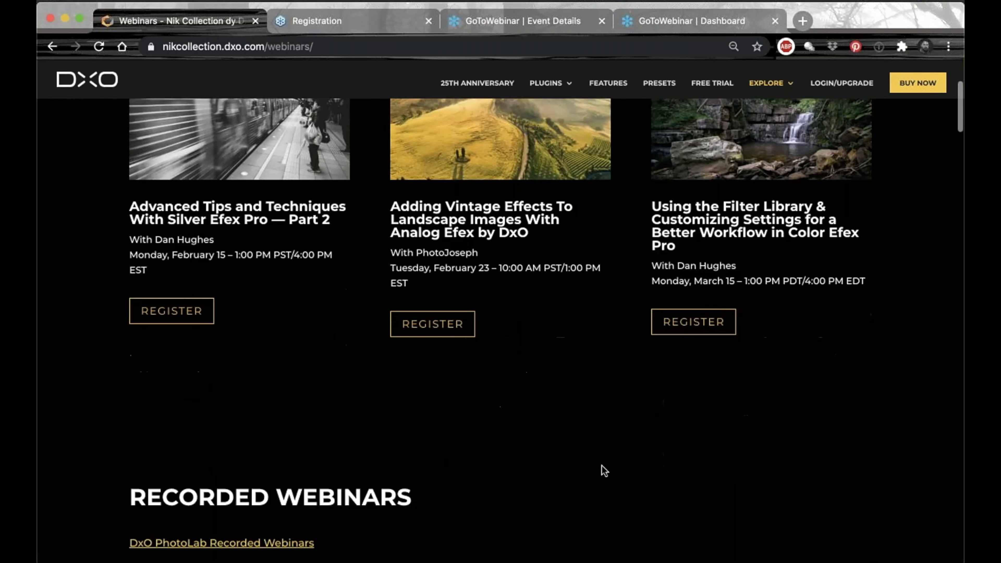
pyautogui.scroll(-12, 604, 471)
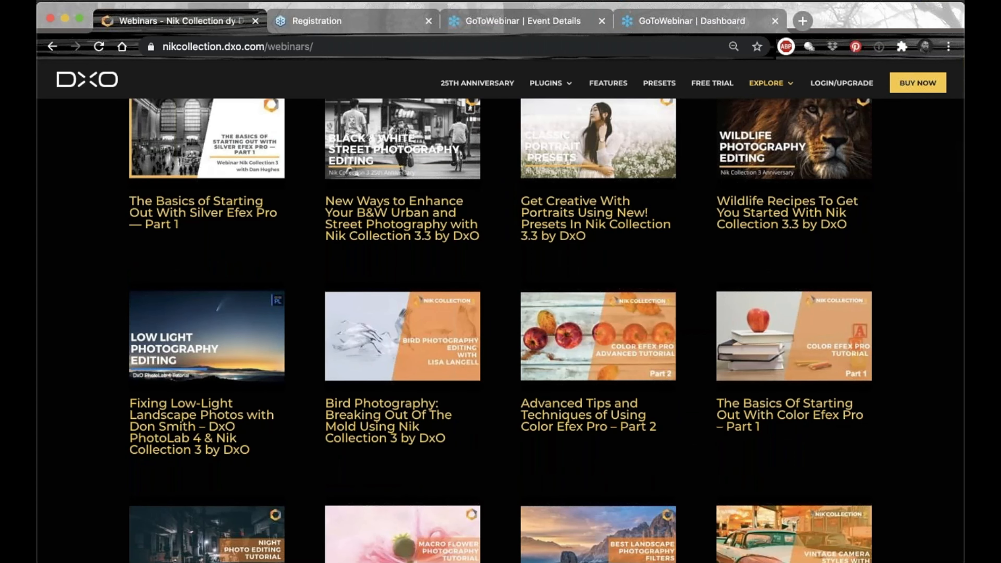
# - Return to the upcoming webinars, look over the Explore options, and switch back to Silver Efex Pro 2
pyautogui.scroll(15, 605, 470)
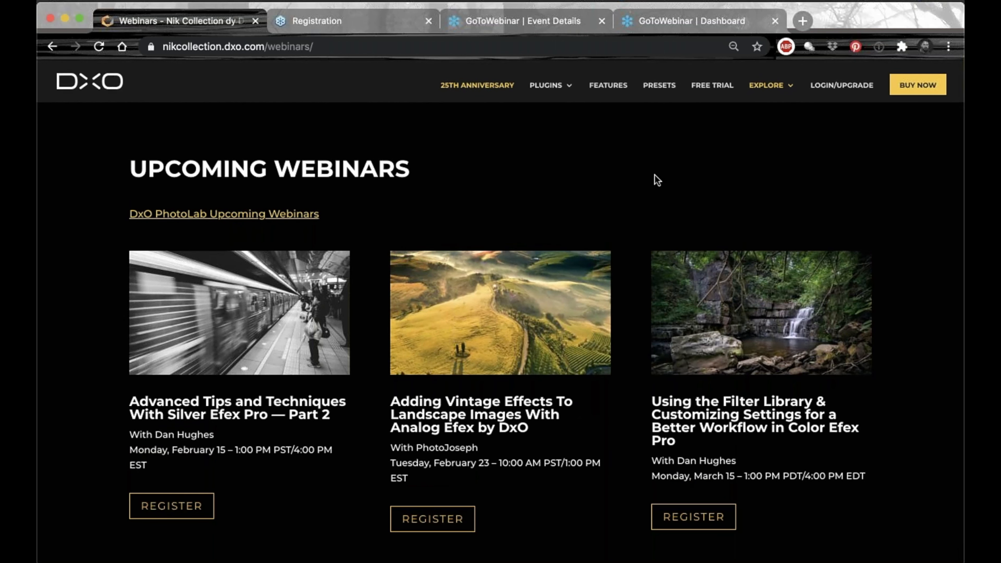
pyautogui.moveTo(768, 85)
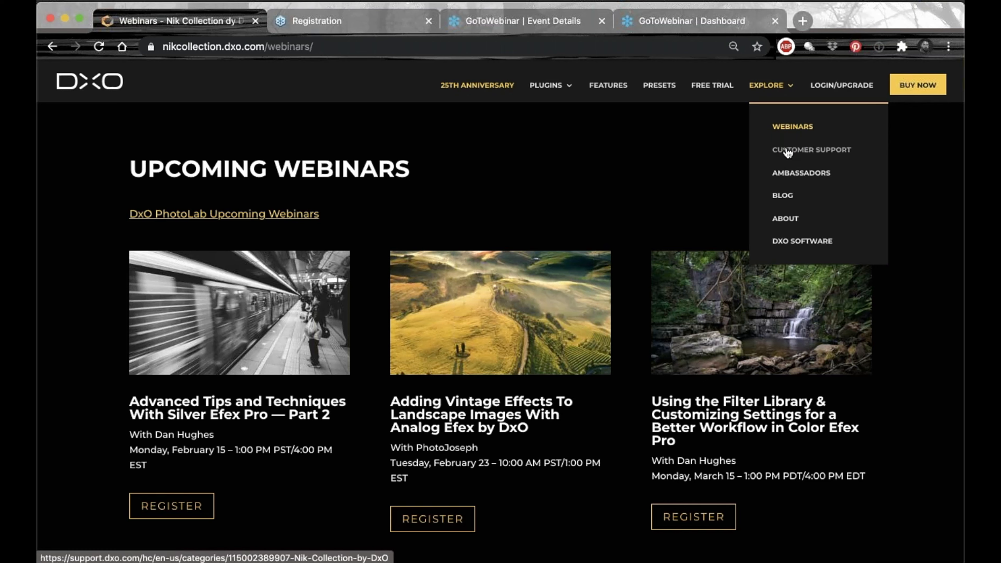
pyautogui.click(62, 19)
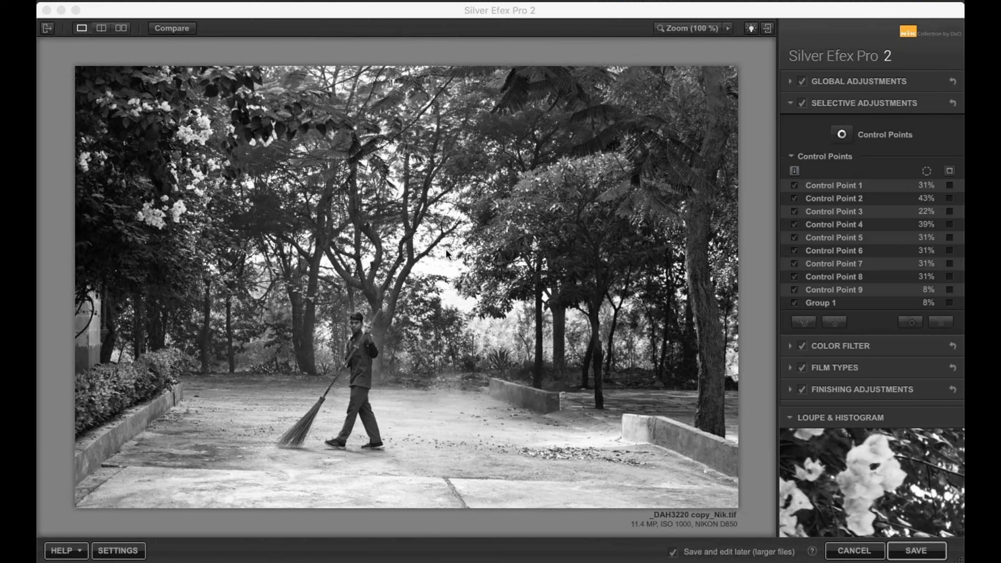
# - Update the custom "Stepwell preset" with the current settings of the sweeper photo
pyautogui.click(388, 204)
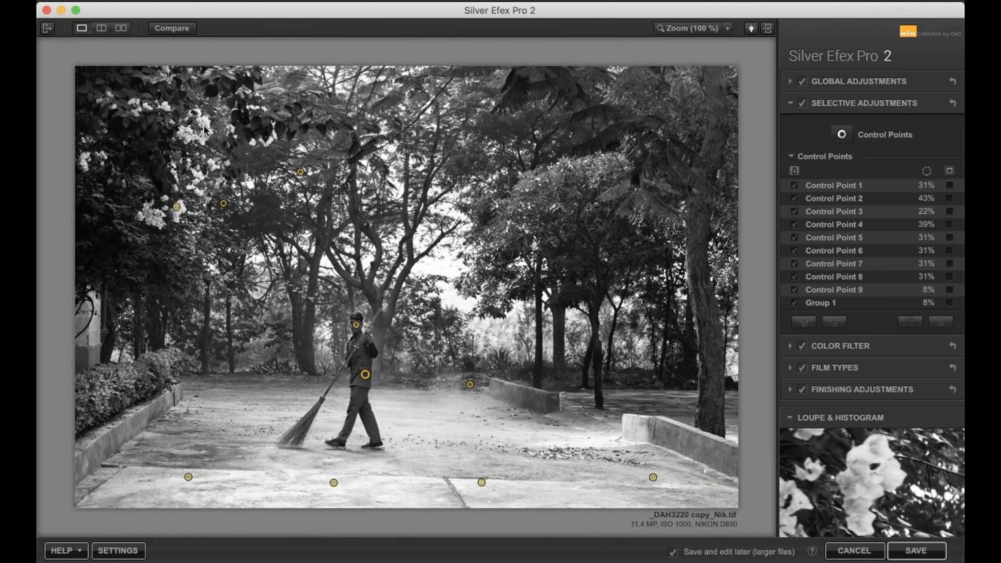
pyautogui.click(48, 28)
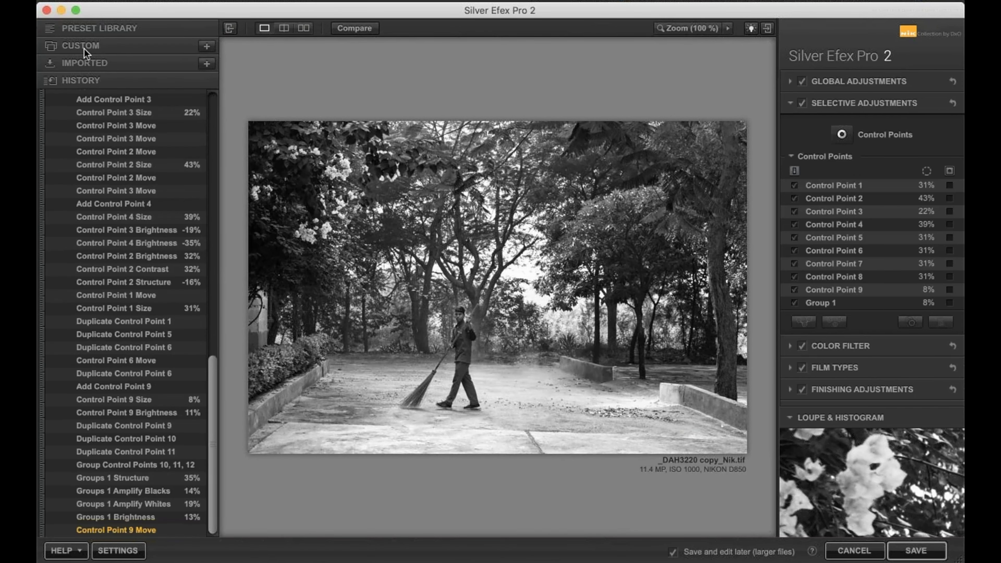
pyautogui.click(81, 45)
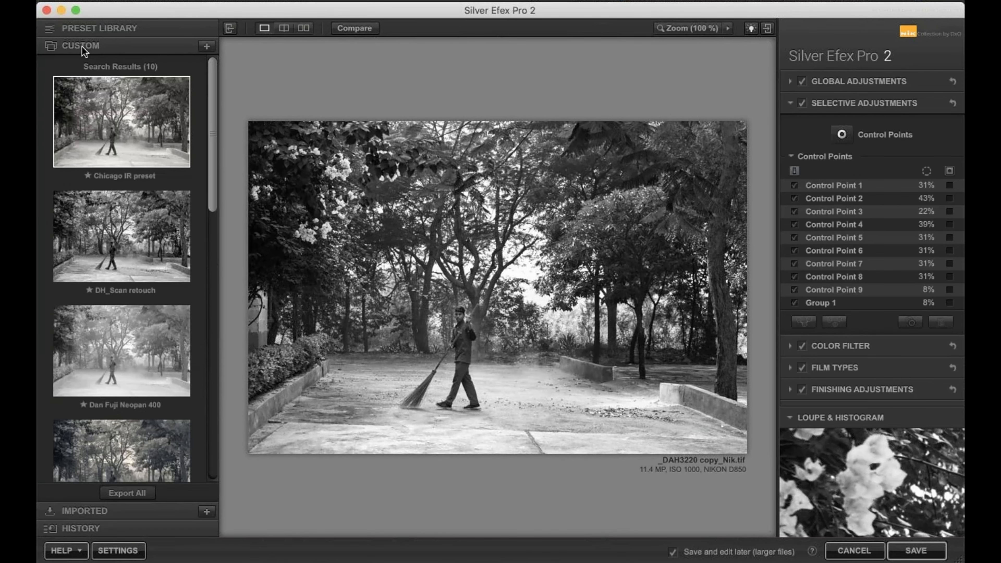
pyautogui.scroll(-10, 129, 354)
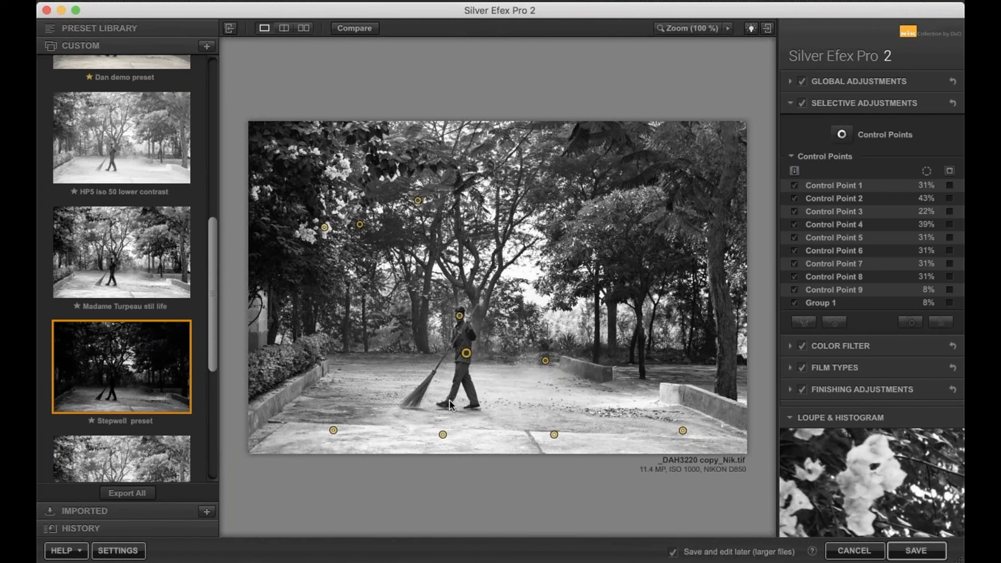
pyautogui.moveTo(178, 384)
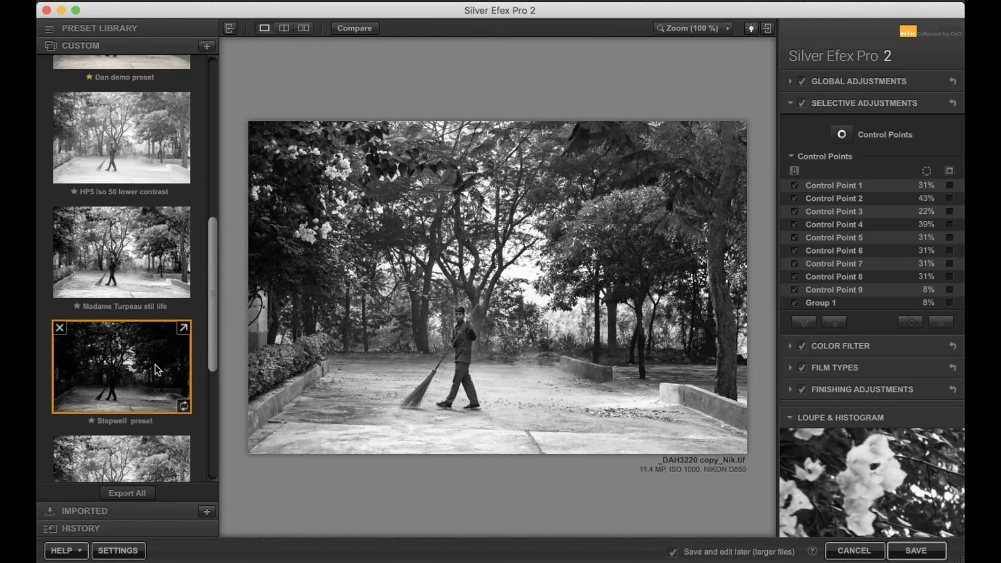
pyautogui.click(183, 406)
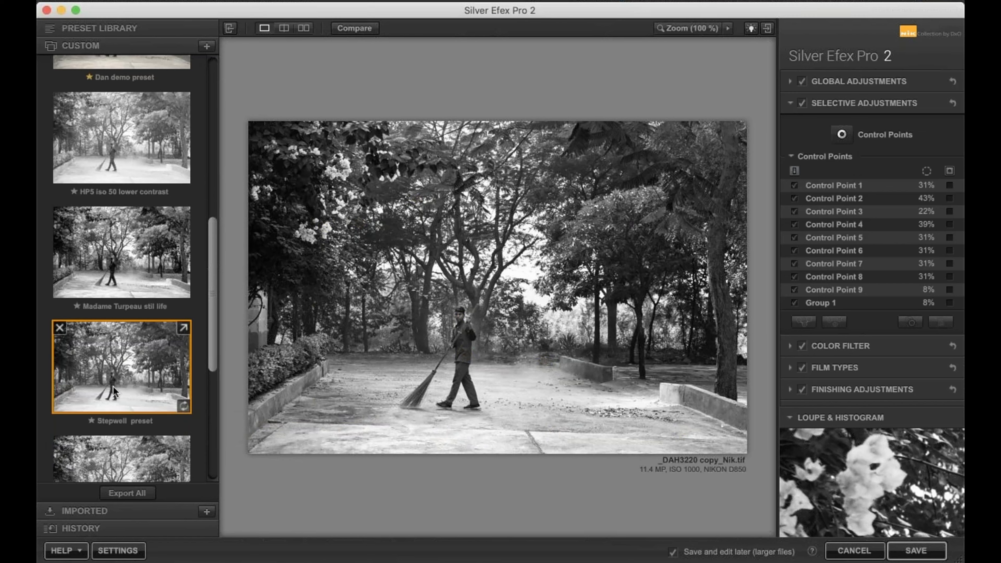
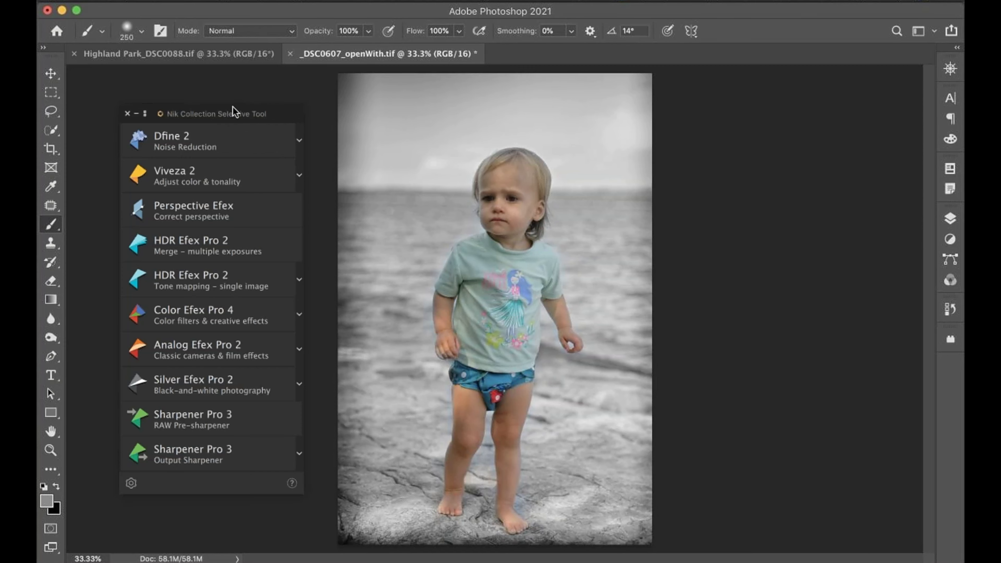
# - Switch to Highland Park_DSC0088.tif in Photoshop, open it in Silver Efex Pro 2, and hide the preset browser
pyautogui.click(153, 54)
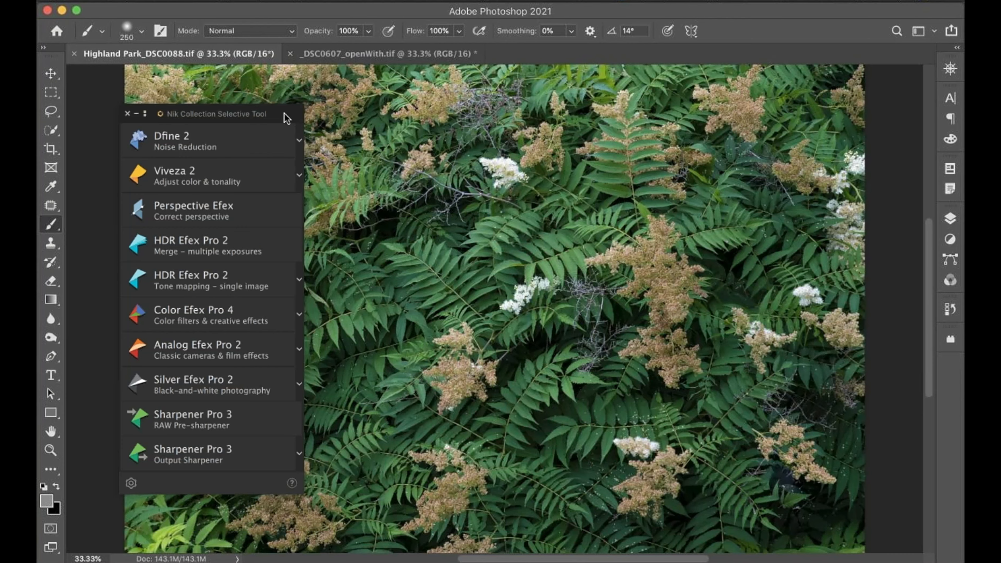
pyautogui.moveTo(287, 118); pyautogui.dragTo(229, 113)
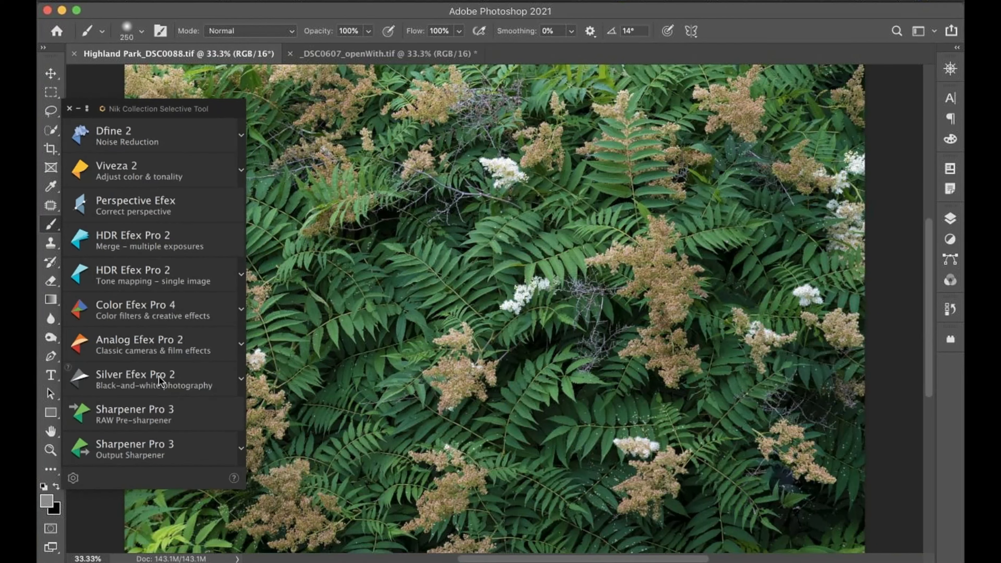
pyautogui.click(143, 374)
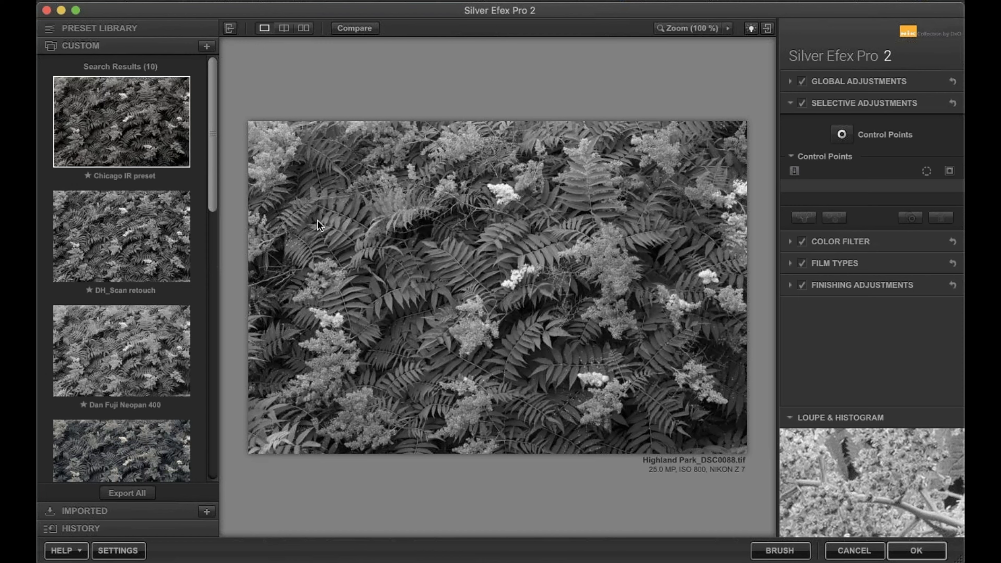
pyautogui.click(230, 28)
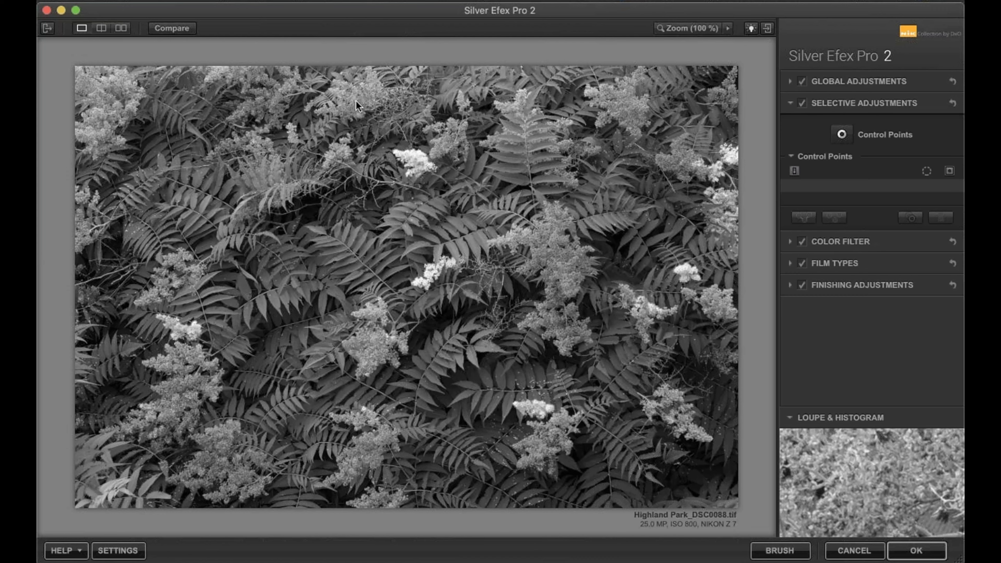
# - Apply the red color filter to the fern photo with a hue of 7° and a strength of 92%
pyautogui.click(790, 242)
pyautogui.click(829, 274)
pyautogui.moveTo(872, 357); pyautogui.dragTo(867, 356)
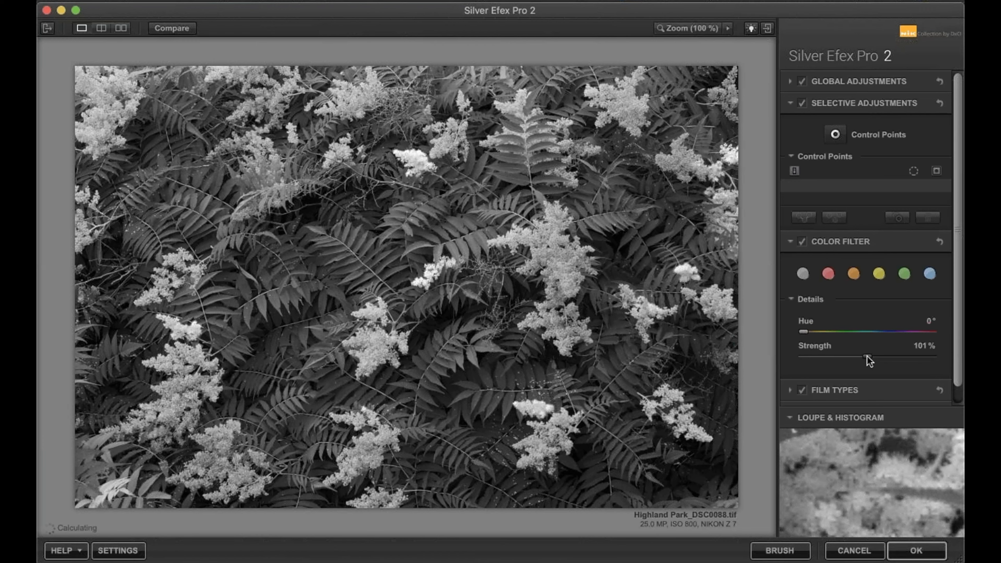
pyautogui.click(808, 329)
# - In the global adjustments, set Dynamic Brightness to -73% and overall Brightness to -3%
pyautogui.click(839, 85)
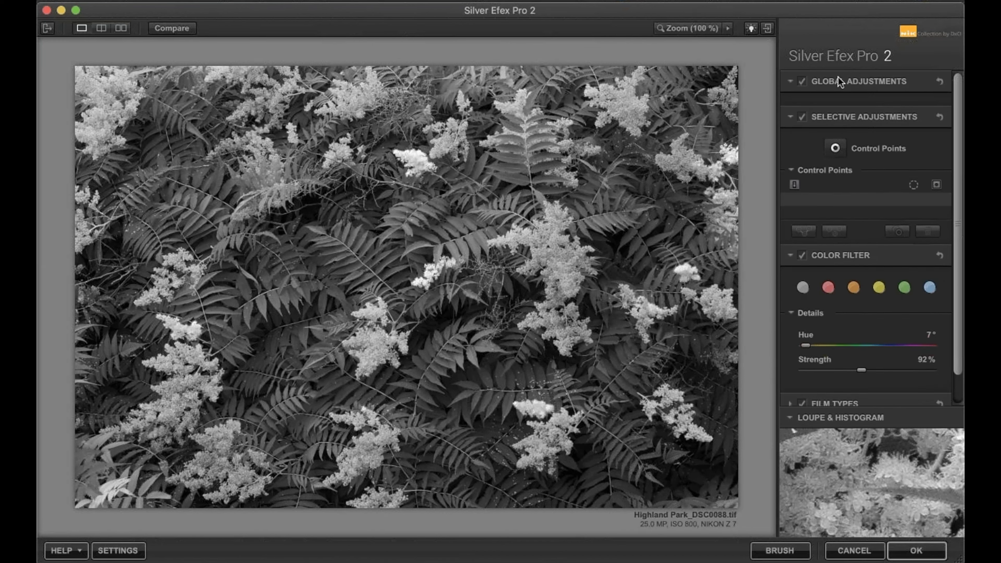
pyautogui.click(822, 117)
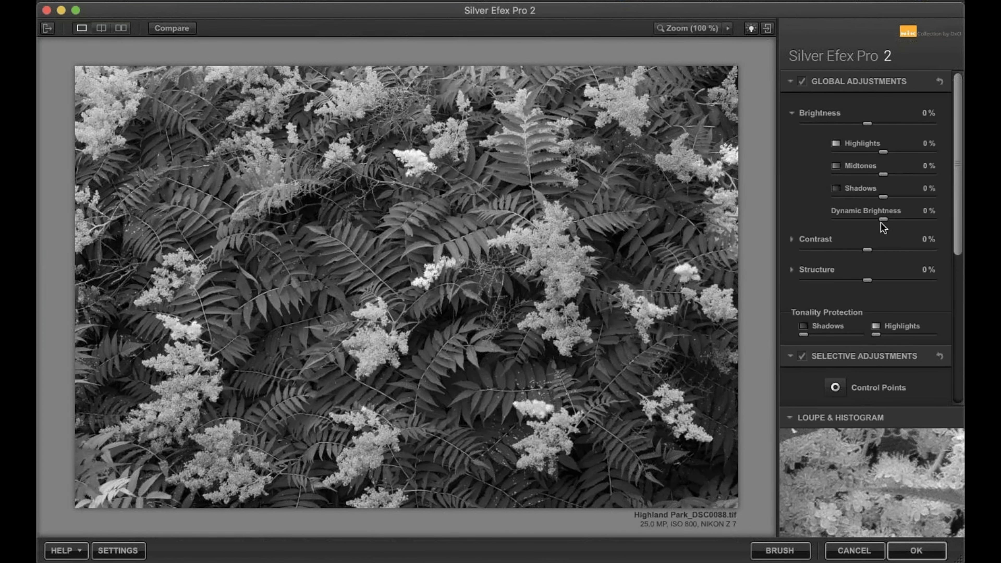
pyautogui.moveTo(881, 221); pyautogui.dragTo(857, 219)
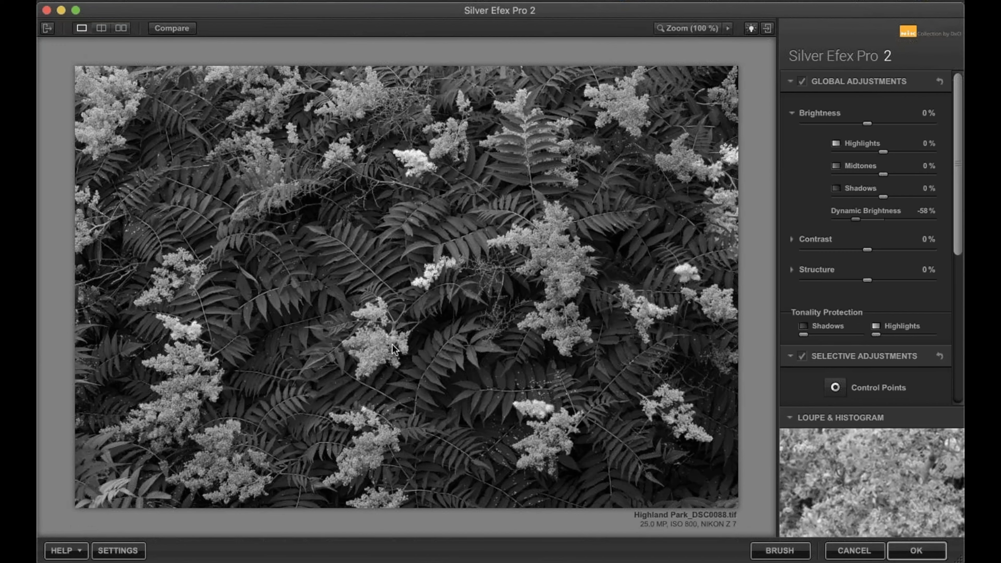
pyautogui.moveTo(855, 213); pyautogui.dragTo(848, 218)
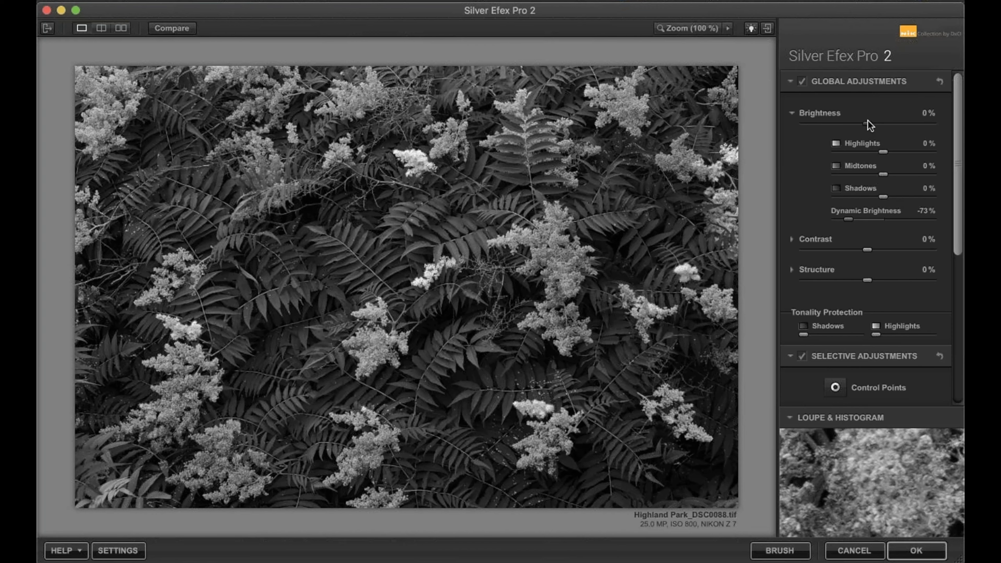
pyautogui.moveTo(868, 122); pyautogui.dragTo(865, 122)
# - Set the global Contrast to 7% and Structure to 35%, and apply the black-and-white conversion
pyautogui.click(819, 238)
pyautogui.moveTo(866, 249); pyautogui.dragTo(871, 249)
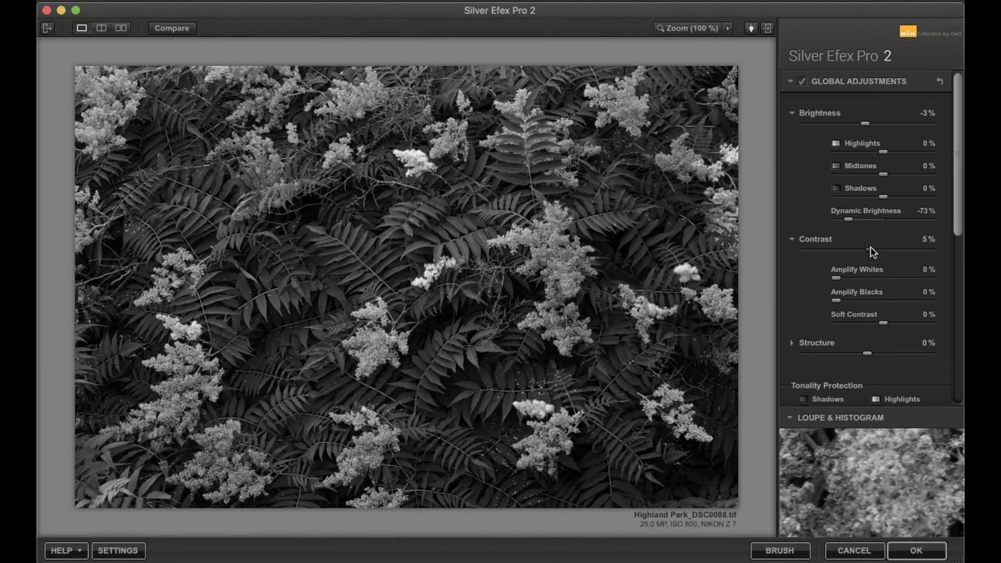
pyautogui.click(820, 239)
pyautogui.click(822, 269)
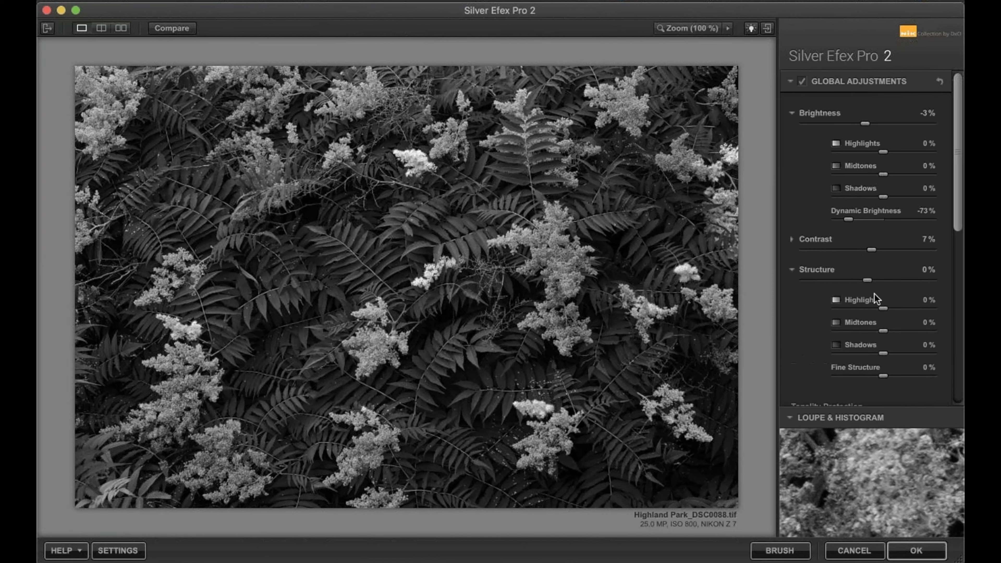
pyautogui.click(883, 280)
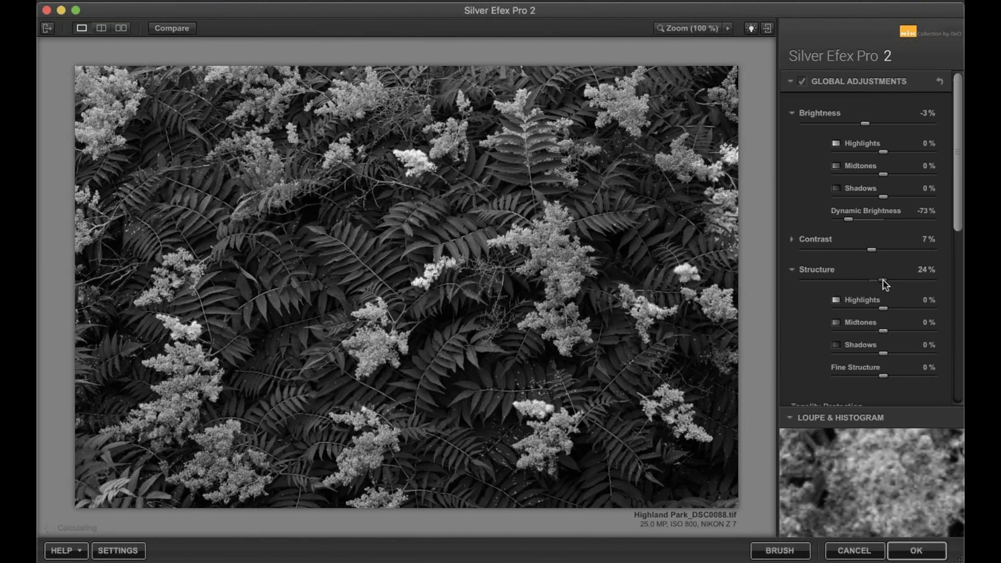
pyautogui.moveTo(890, 280); pyautogui.dragTo(891, 280)
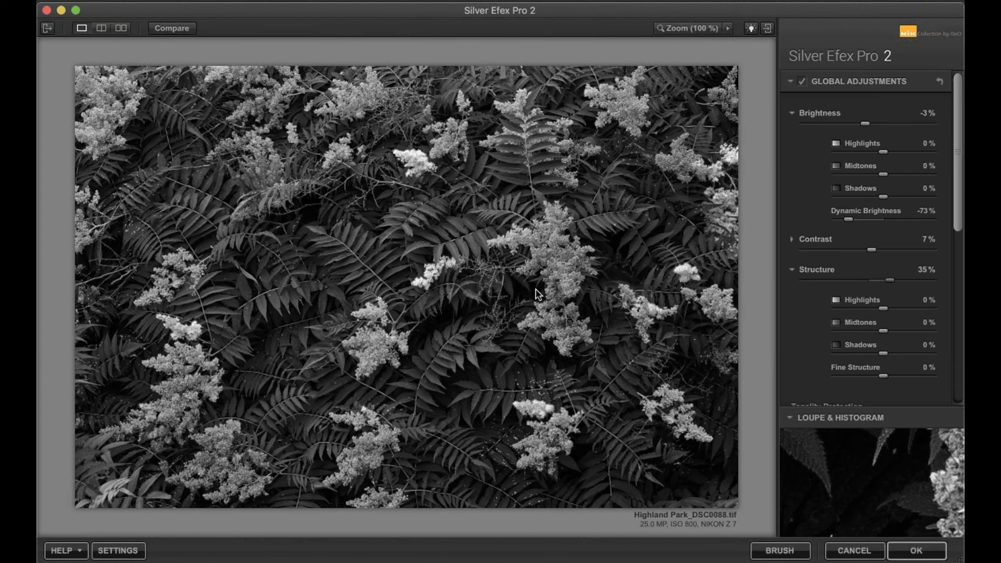
pyautogui.click(910, 550)
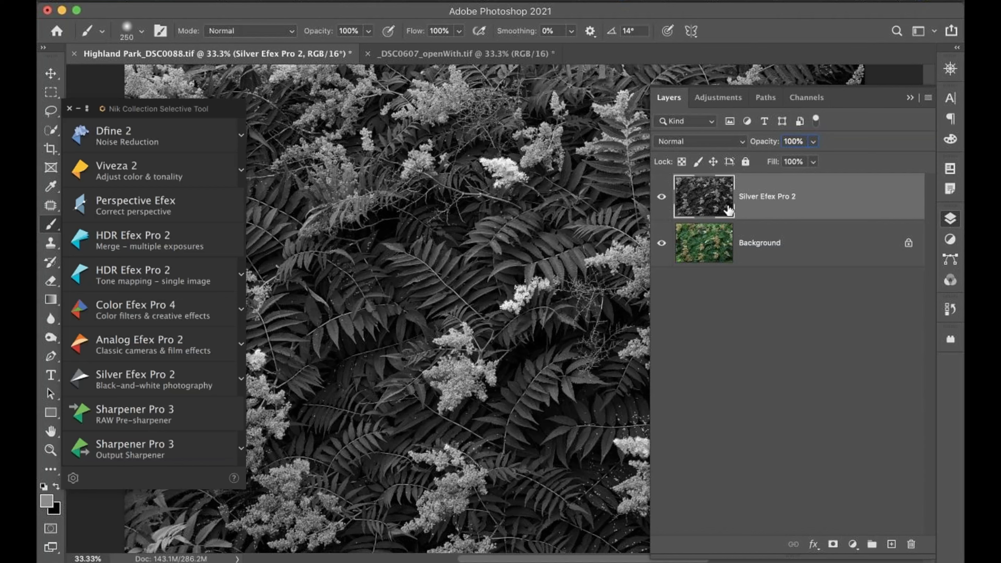
# - Narrow the layers list, compare the fern photo with and without the Silver Efex Pro 2 layer, and leave that layer hidden
pyautogui.click(910, 97)
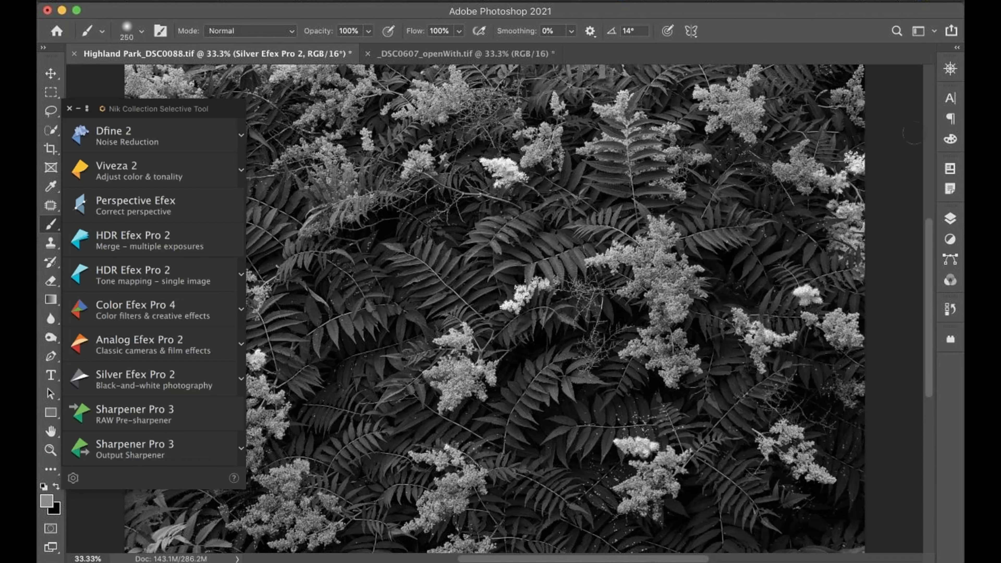
pyautogui.click(951, 220)
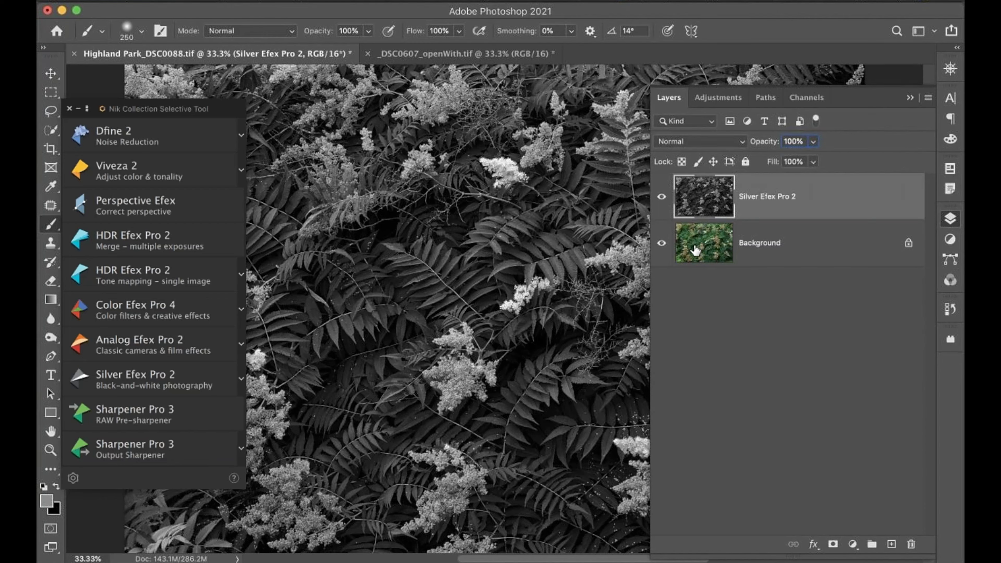
pyautogui.click(704, 250)
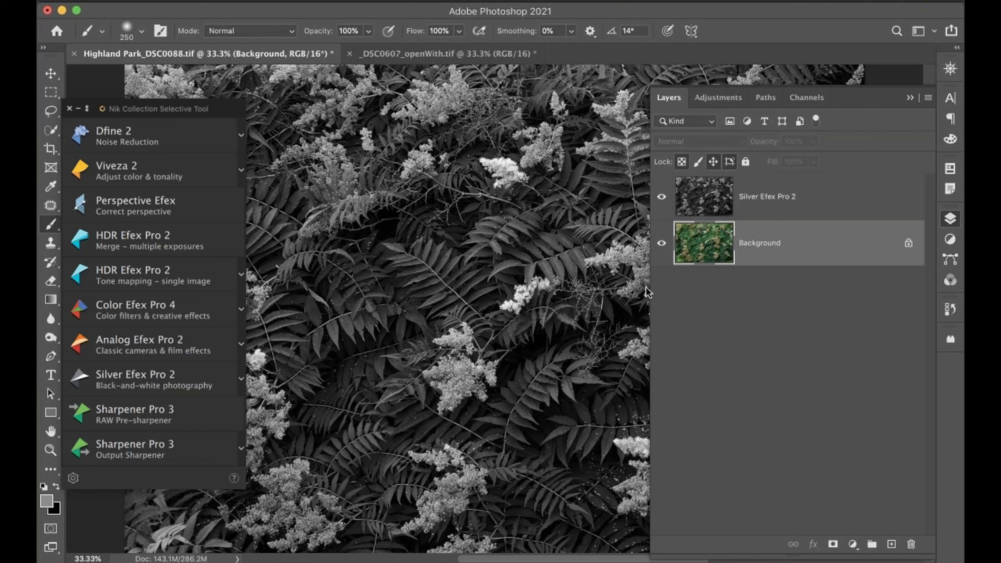
pyautogui.moveTo(685, 290); pyautogui.dragTo(788, 291)
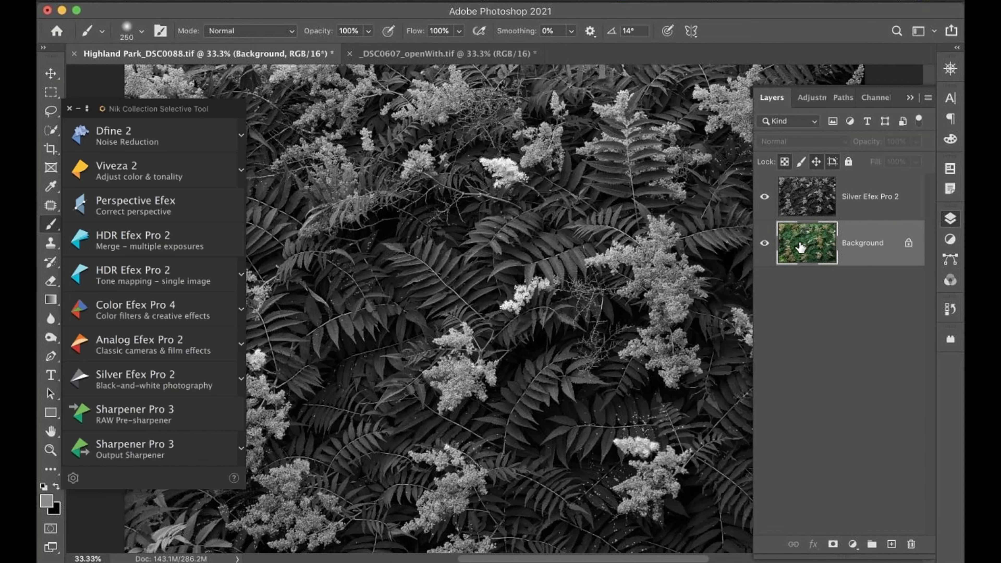
pyautogui.click(789, 201)
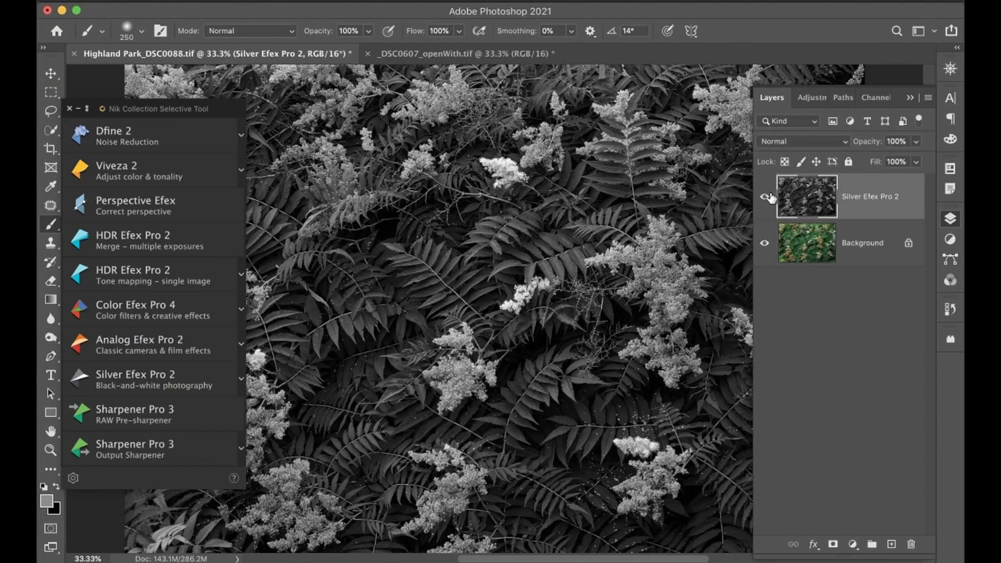
pyautogui.click(765, 197)
pyautogui.click(765, 199)
pyautogui.click(765, 197)
# - Open the Background layer in Silver Efex Pro 2, compare the yellow and blue color filters, and keep yellow at hue 60°, strength 50%
pyautogui.click(804, 244)
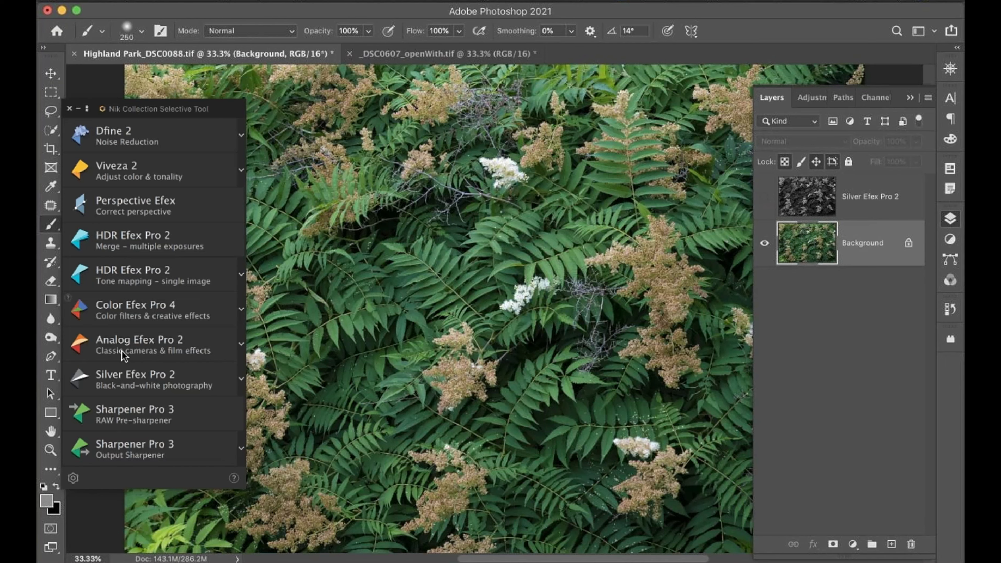
pyautogui.click(127, 380)
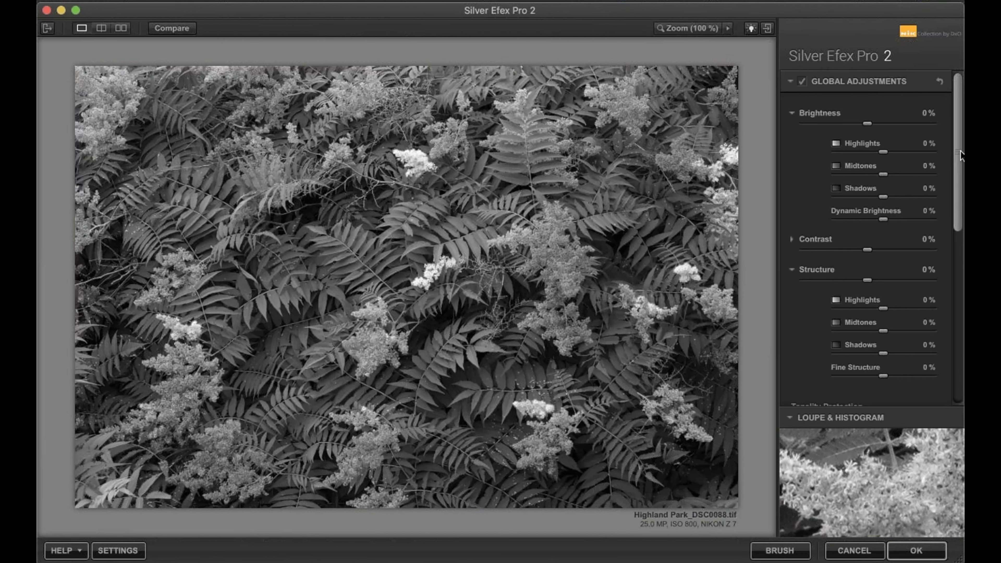
pyautogui.moveTo(961, 154); pyautogui.dragTo(948, 321)
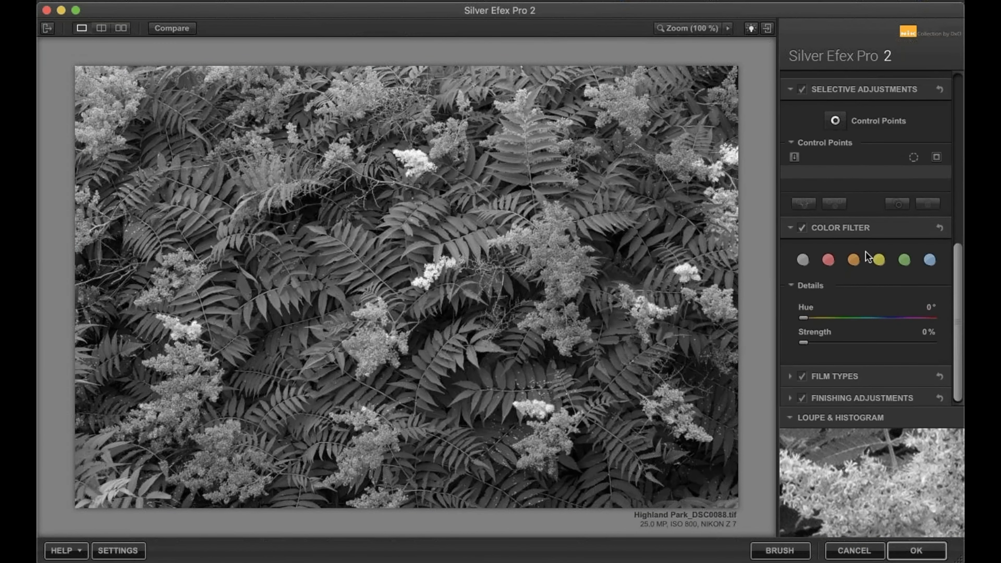
pyautogui.click(879, 261)
pyautogui.click(925, 260)
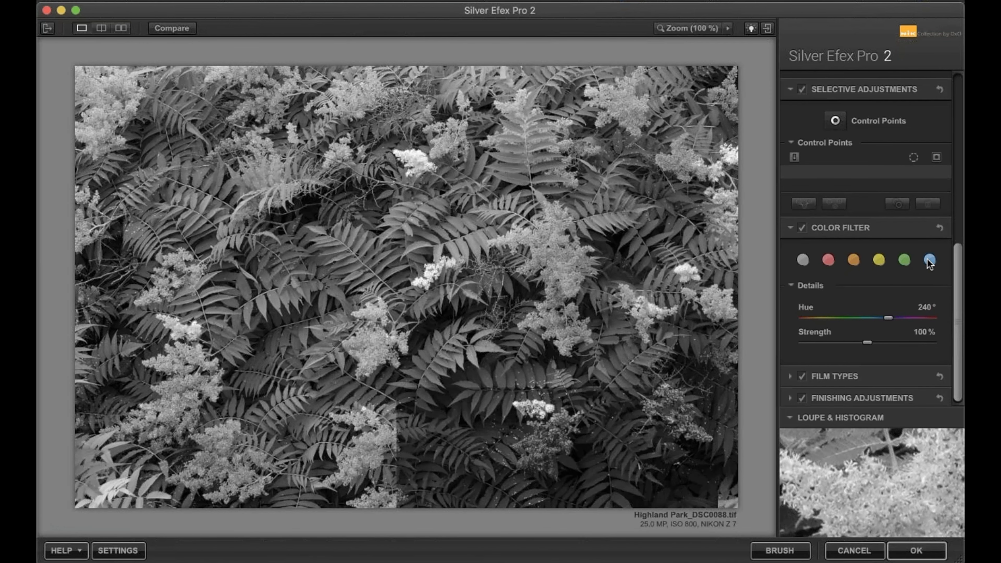
pyautogui.click(876, 260)
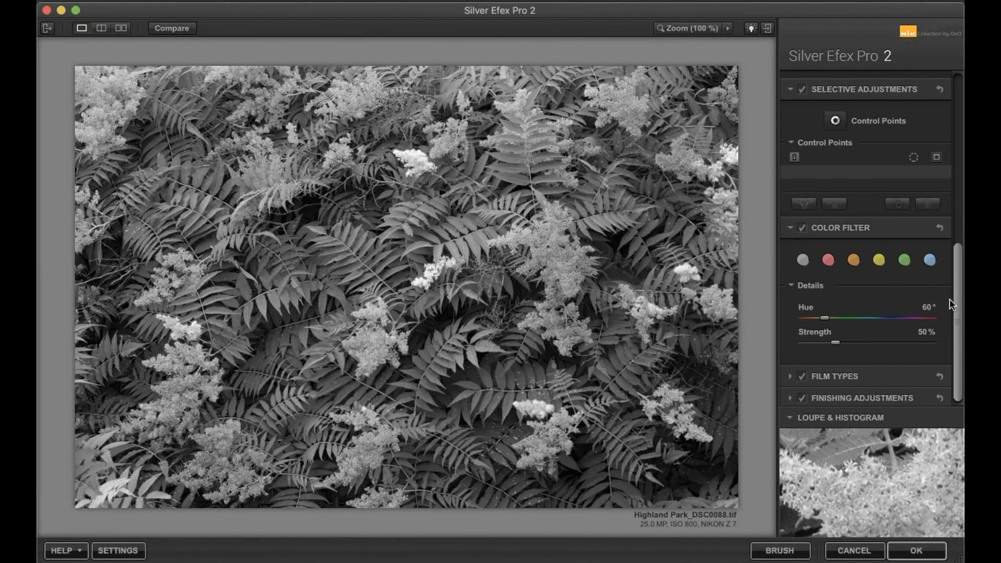
# - Set Dynamic Brightness to -21%, brightness Highlights to 37% and Midtones to 31%, Contrast to 26%, Structure to 49% and structure Highlights to 17%
pyautogui.moveTo(957, 304); pyautogui.dragTo(879, 125)
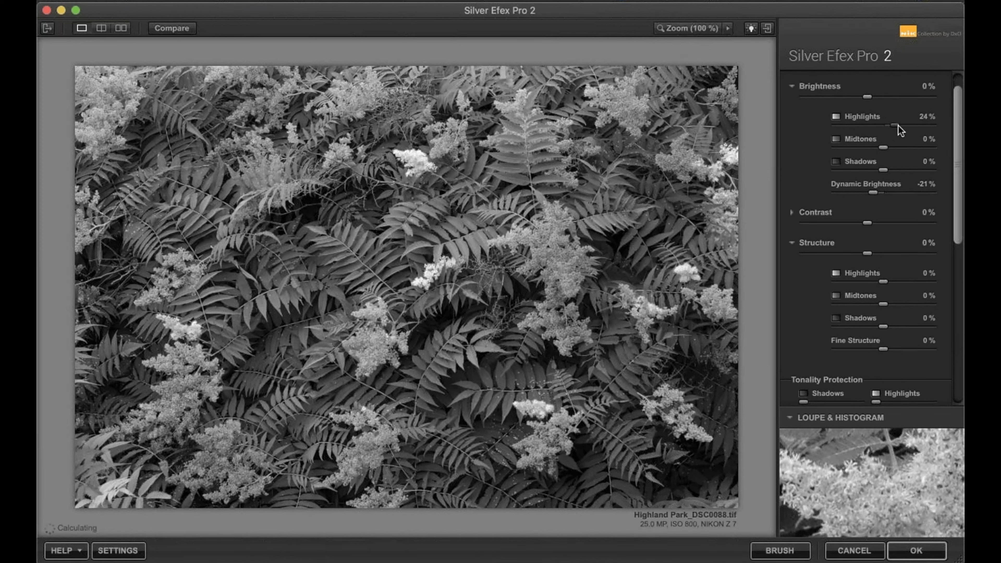
pyautogui.moveTo(882, 146); pyautogui.dragTo(896, 147)
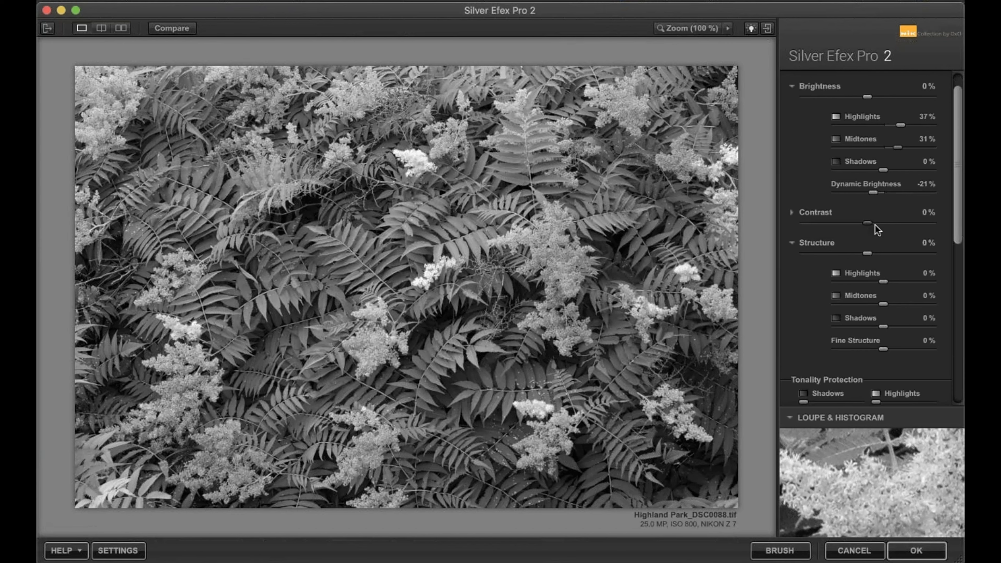
pyautogui.moveTo(867, 222); pyautogui.dragTo(898, 254)
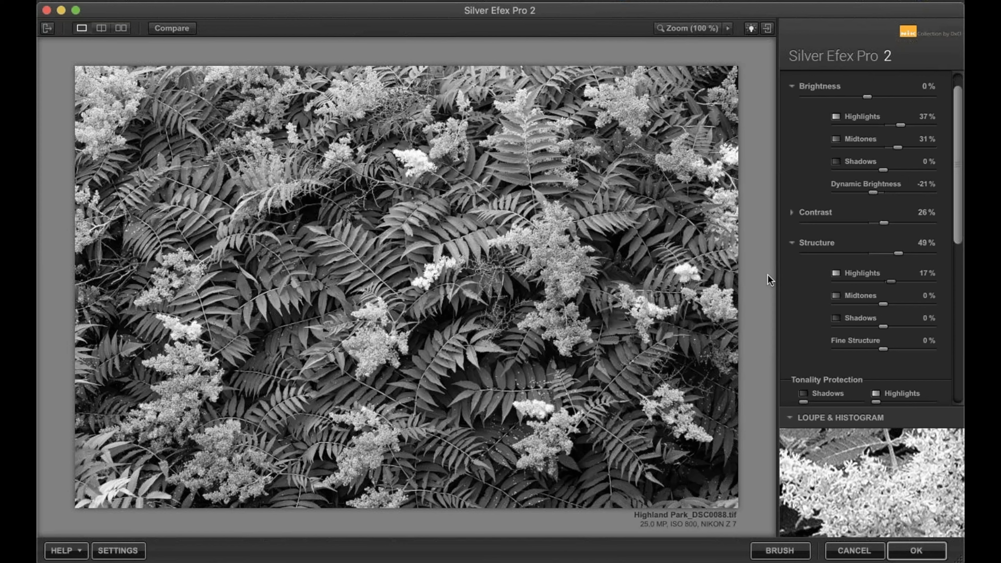
# - Set Amplify Whites to 20% and brightness Shadows to -24%, and apply the black-and-white conversion
pyautogui.click(806, 210)
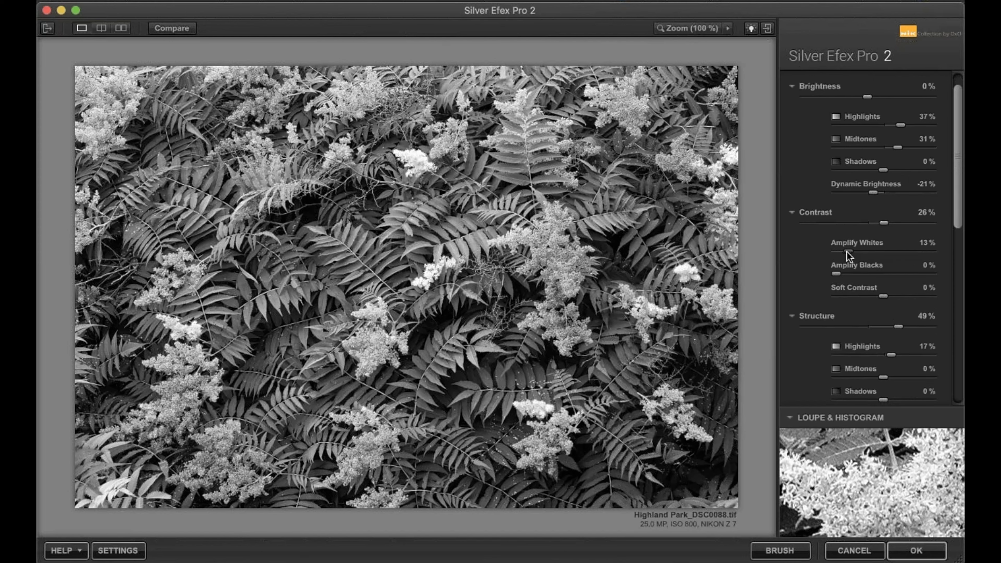
pyautogui.moveTo(848, 252); pyautogui.dragTo(855, 251)
pyautogui.moveTo(883, 170); pyautogui.dragTo(871, 170)
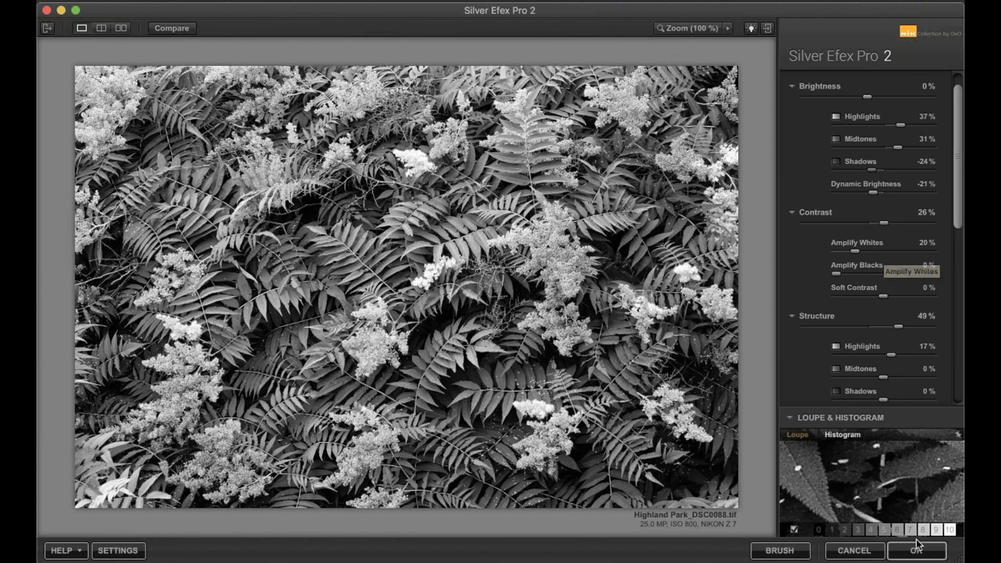
pyautogui.click(915, 551)
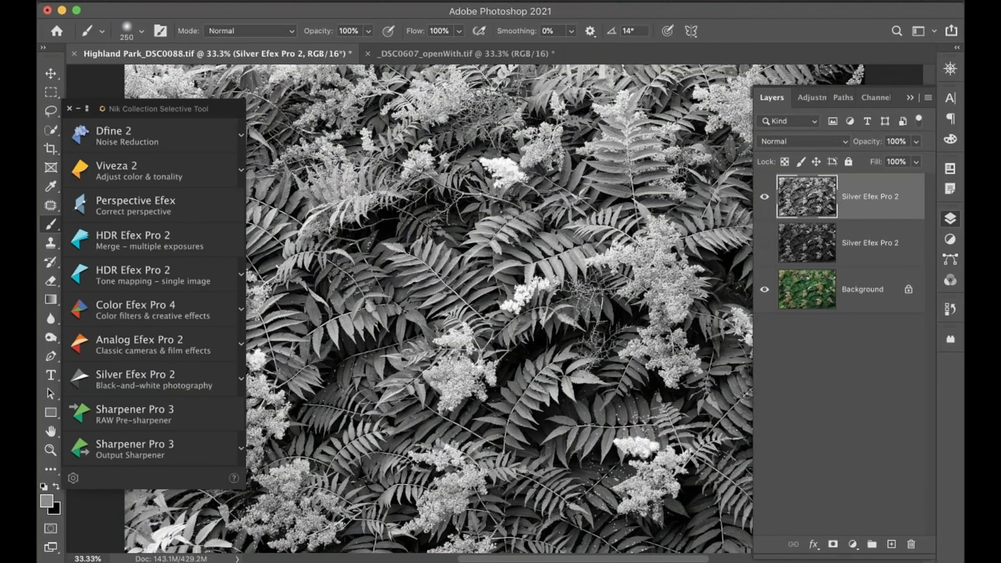
# - Show the darker Silver Efex Pro 2 layer and compare it with the brighter conversion above, keeping both visible
pyautogui.click(870, 243)
pyautogui.click(764, 243)
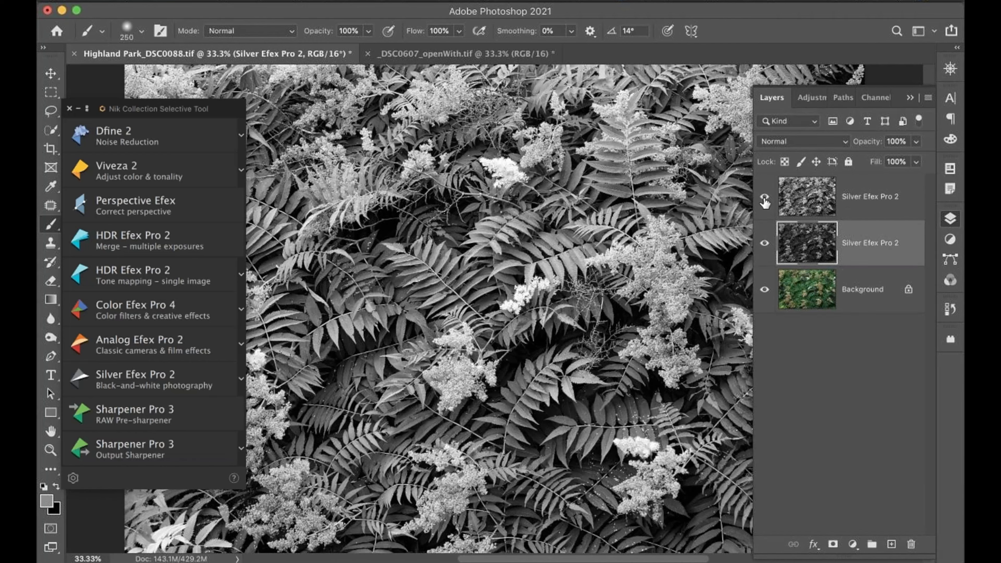
pyautogui.click(765, 197)
pyautogui.click(813, 206)
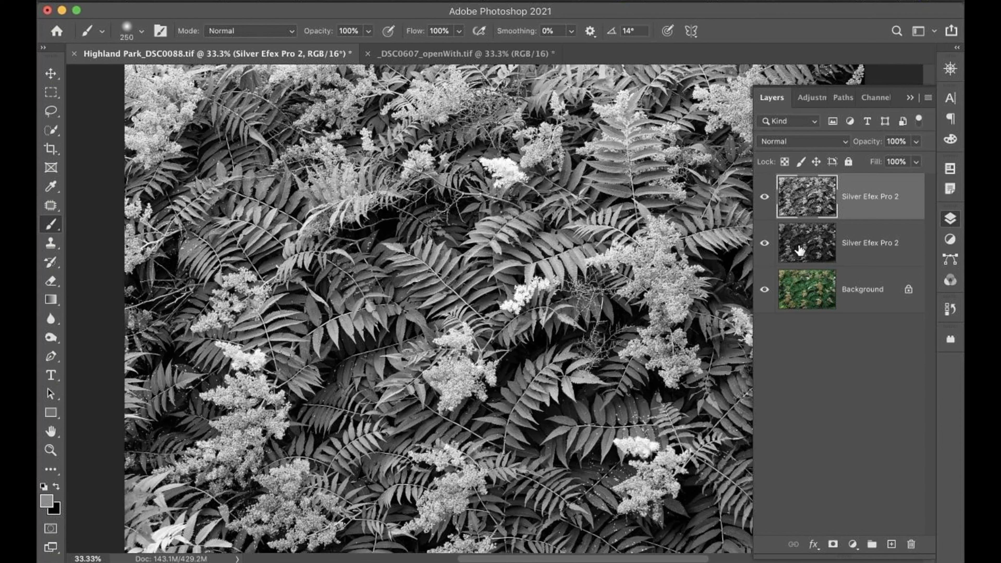
pyautogui.click(800, 249)
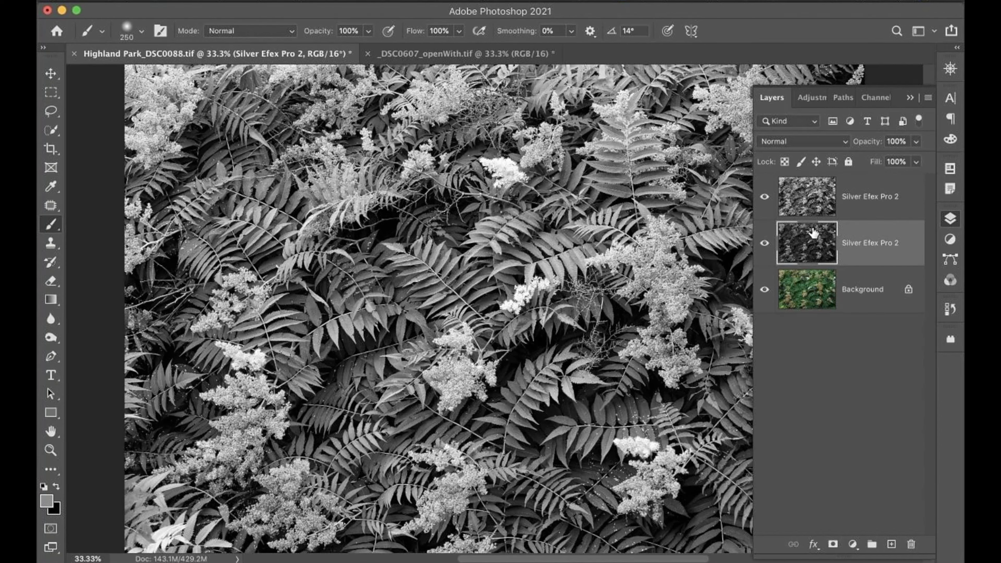
# - Add a black layer mask to the upper, brighter Silver Efex Pro 2 layer and make white the foreground color
pyautogui.click(804, 198)
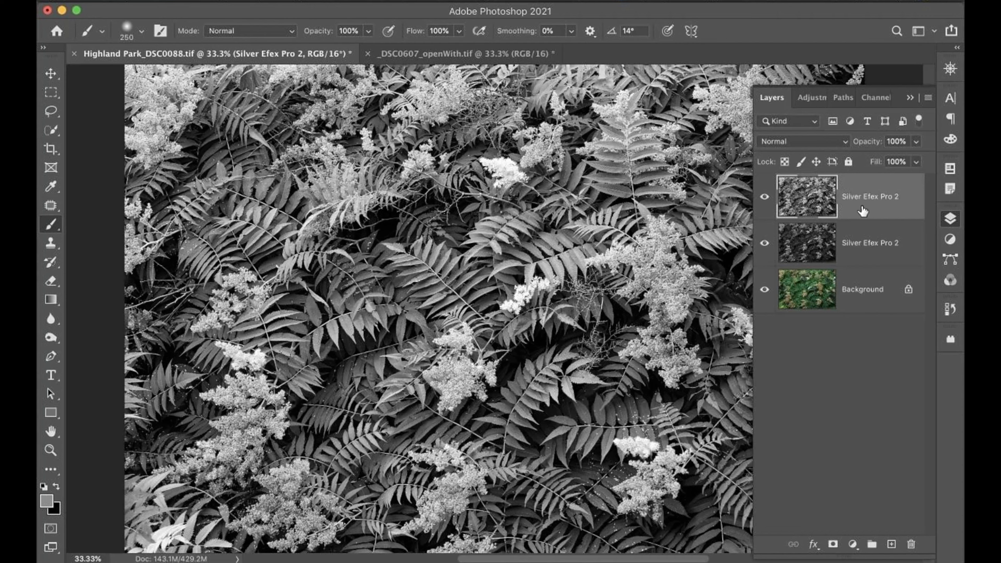
pyautogui.keyDown('alt'); pyautogui.click(832, 546); pyautogui.keyUp('alt')
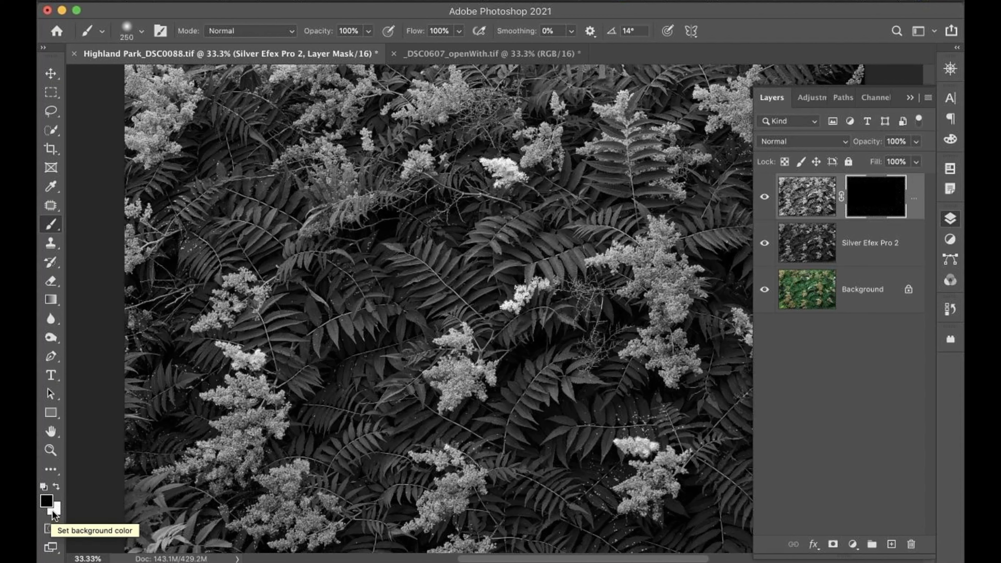
pyautogui.click(57, 485)
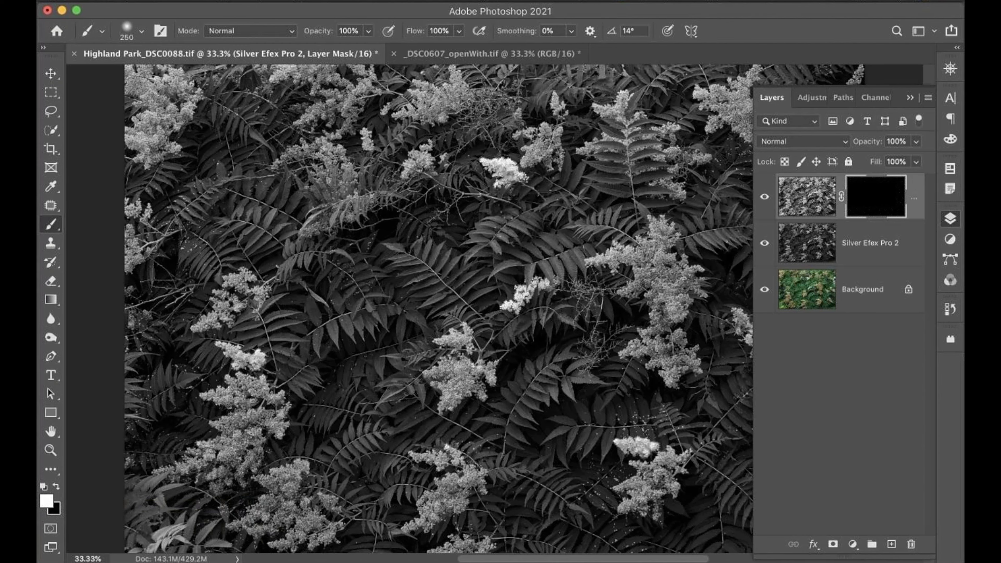
# - Paint white on the mask over the large flower cluster right of the photo's center, using 250 px and 100 px soft brushes
pyautogui.moveTo(659, 279)
pyautogui.mouseDown()
pyautogui.moveTo(662, 294)
pyautogui.moveTo(660, 238)
pyautogui.moveTo(660, 274)
pyautogui.moveTo(683, 278)
pyautogui.moveTo(670, 305)
pyautogui.mouseUp()
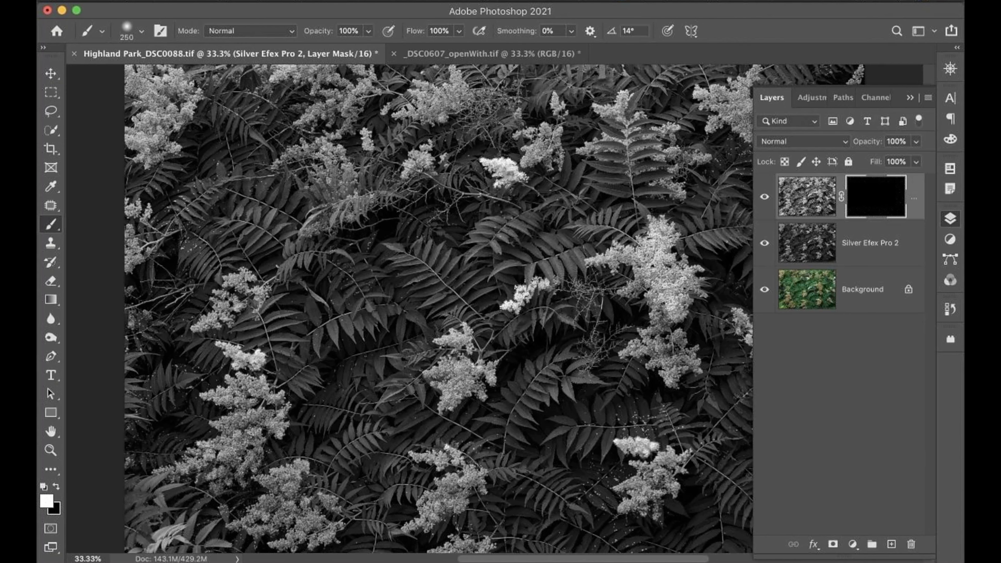
pyautogui.press('[')
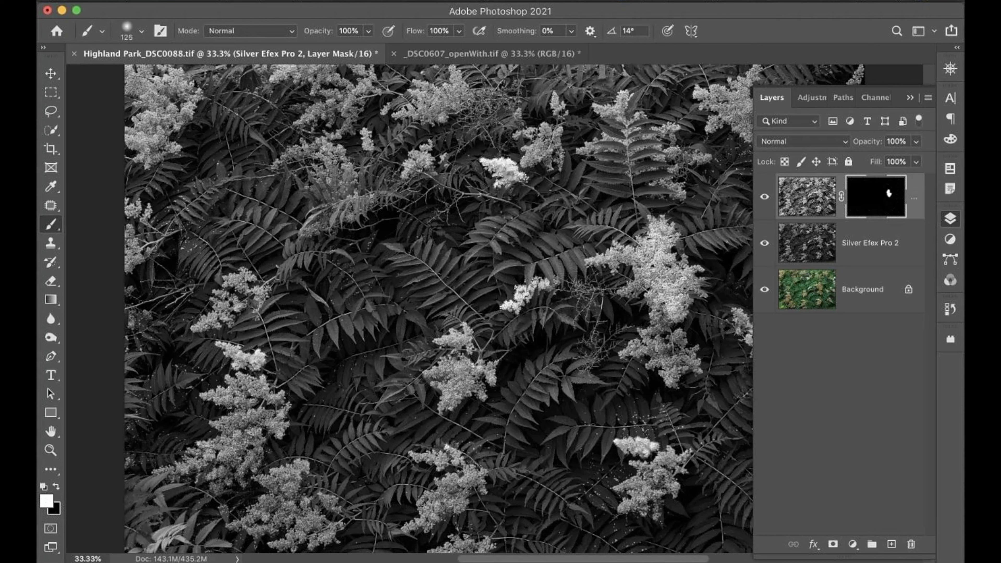
pyautogui.press('[')
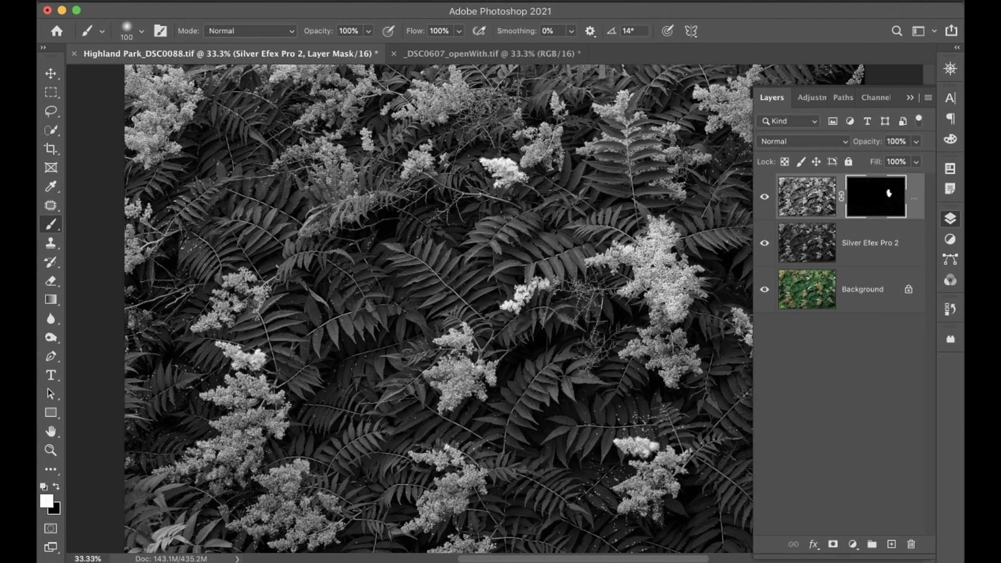
pyautogui.moveTo(611, 254)
pyautogui.mouseDown()
pyautogui.moveTo(602, 259)
pyautogui.moveTo(631, 261)
pyautogui.mouseUp()
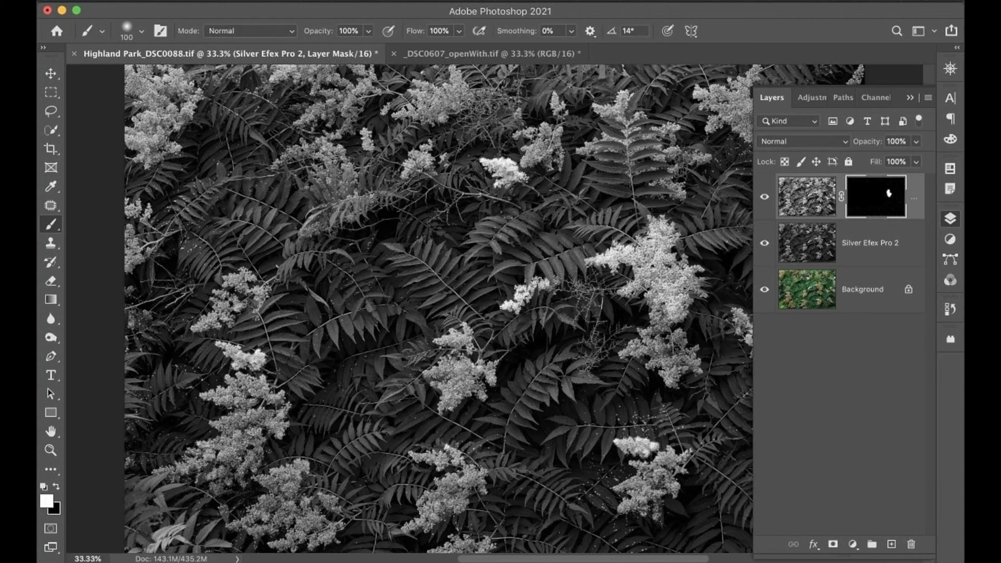
pyautogui.moveTo(659, 327)
pyautogui.mouseDown()
pyautogui.moveTo(632, 349)
pyautogui.moveTo(678, 366)
pyautogui.mouseUp()
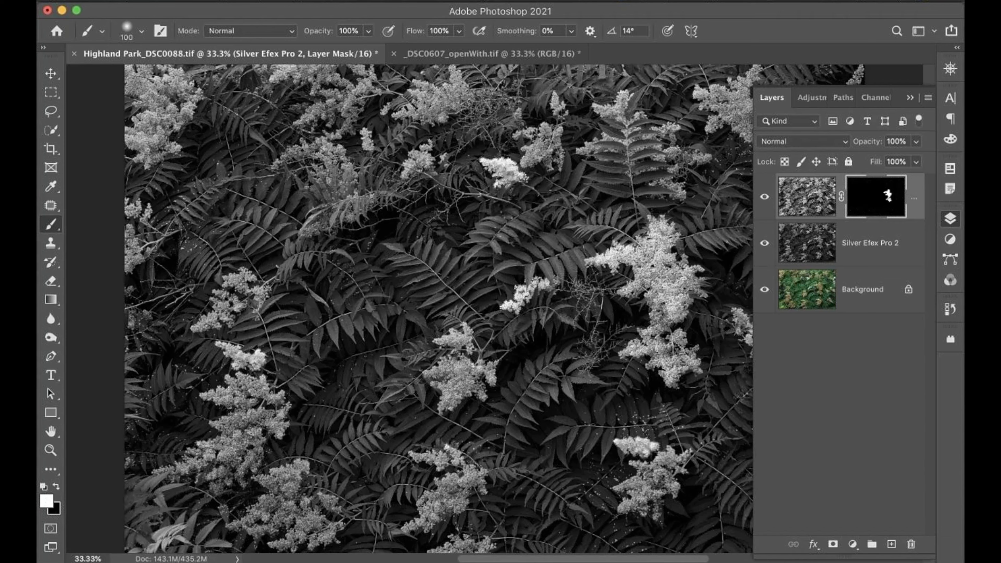
# - Paint white on the mask over the small pale central flower at 100 px and the cluster below it at 150 px
pyautogui.moveTo(510, 308); pyautogui.dragTo(540, 286)
pyautogui.press('[')
pyautogui.press('[')
pyautogui.press(']')
pyautogui.press(']')
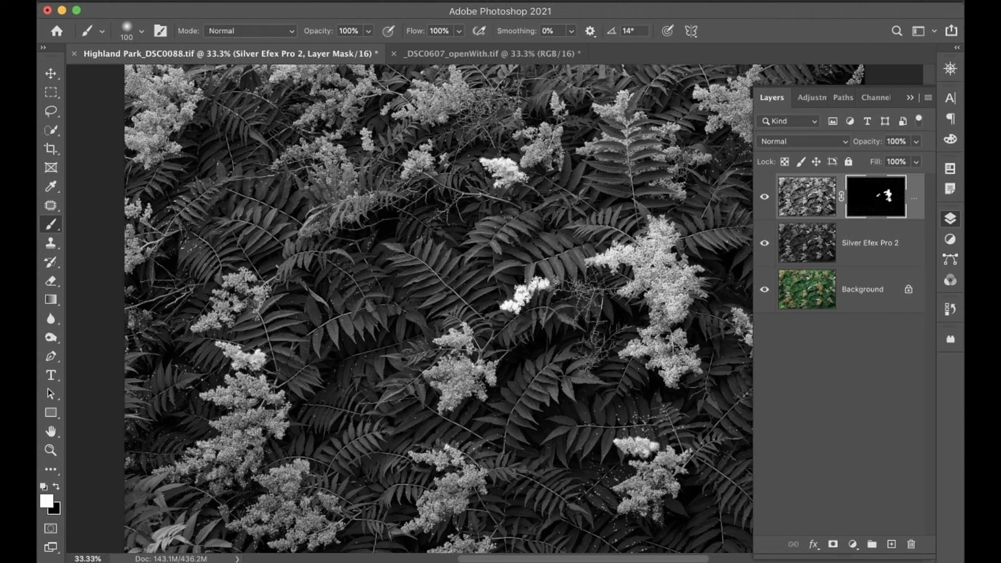
pyautogui.press(']')
pyautogui.press(']')
pyautogui.moveTo(439, 373)
pyautogui.mouseDown()
pyautogui.moveTo(481, 371)
pyautogui.moveTo(443, 402)
pyautogui.moveTo(469, 387)
pyautogui.moveTo(442, 385)
pyautogui.mouseUp()
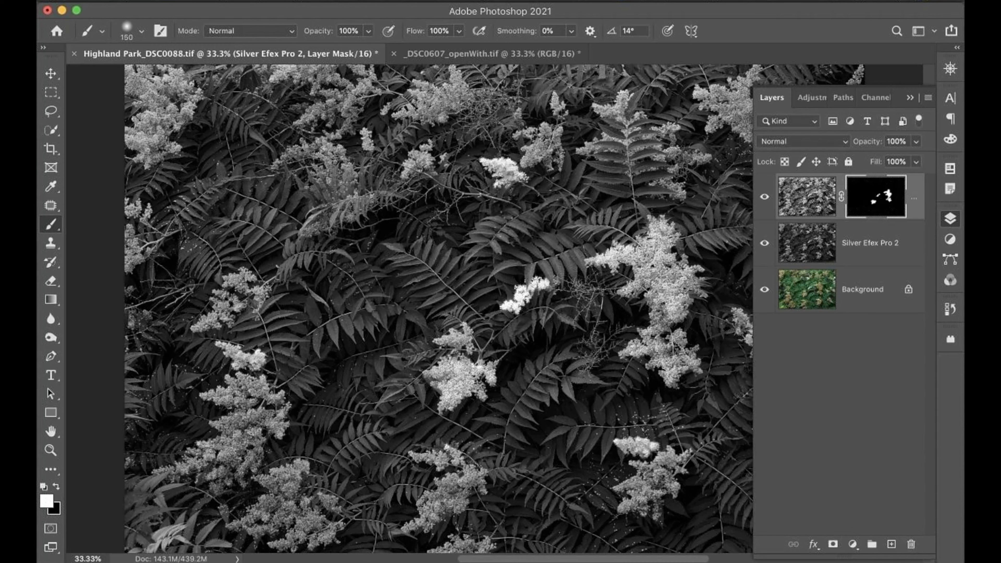
# - Reveal the brighter conversion on three flower clusters in the photo's upper middle, adapting the brush size and using 175 px for the smallest
pyautogui.moveTo(529, 160)
pyautogui.mouseDown()
pyautogui.moveTo(547, 134)
pyautogui.moveTo(538, 156)
pyautogui.moveTo(548, 154)
pyautogui.moveTo(556, 136)
pyautogui.mouseUp()
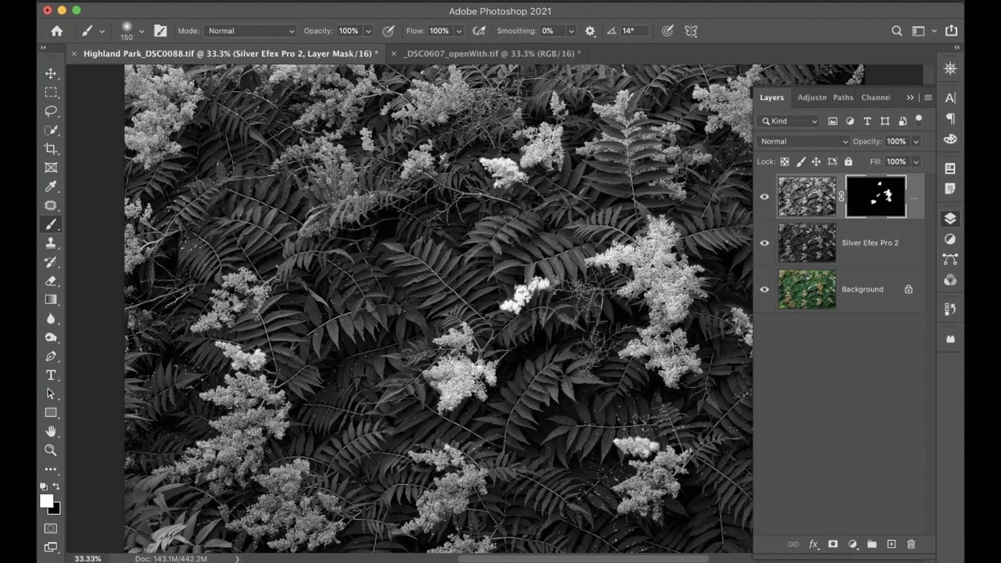
pyautogui.press(']')
pyautogui.press(']')
pyautogui.press(']')
pyautogui.moveTo(422, 102)
pyautogui.mouseDown()
pyautogui.moveTo(439, 104)
pyautogui.moveTo(457, 90)
pyautogui.moveTo(411, 112)
pyautogui.mouseUp()
pyautogui.press('[')
pyautogui.press('[')
pyautogui.moveTo(409, 166); pyautogui.dragTo(421, 162)
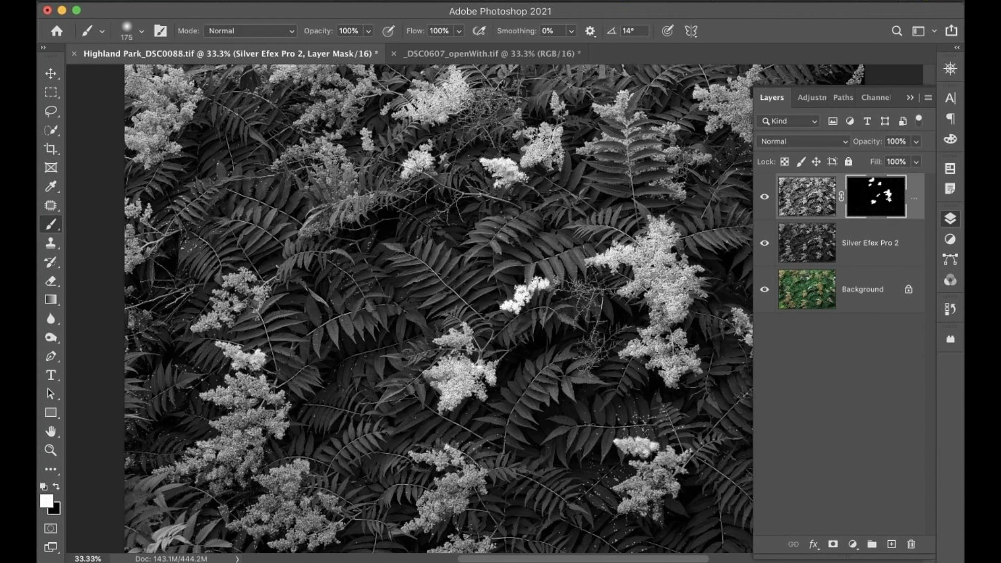
# - Paint white on the mask over the flower clusters along the photo's lower left and lower middle, ending with a 150 px brush
pyautogui.press('[')
pyautogui.press('[')
pyautogui.moveTo(244, 277)
pyautogui.mouseDown()
pyautogui.moveTo(233, 285)
pyautogui.moveTo(263, 299)
pyautogui.moveTo(220, 298)
pyautogui.moveTo(225, 316)
pyautogui.moveTo(198, 328)
pyautogui.moveTo(250, 365)
pyautogui.moveTo(231, 383)
pyautogui.moveTo(258, 387)
pyautogui.moveTo(216, 396)
pyautogui.moveTo(244, 402)
pyautogui.moveTo(244, 421)
pyautogui.moveTo(256, 426)
pyautogui.moveTo(227, 454)
pyautogui.moveTo(190, 457)
pyautogui.moveTo(168, 475)
pyautogui.moveTo(224, 458)
pyautogui.moveTo(216, 485)
pyautogui.moveTo(258, 453)
pyautogui.moveTo(242, 465)
pyautogui.moveTo(272, 479)
pyautogui.moveTo(308, 470)
pyautogui.moveTo(287, 515)
pyautogui.moveTo(323, 525)
pyautogui.moveTo(299, 535)
pyautogui.moveTo(314, 517)
pyautogui.mouseUp()
pyautogui.press(']')
pyautogui.moveTo(416, 525)
pyautogui.mouseDown()
pyautogui.moveTo(475, 478)
pyautogui.moveTo(440, 462)
pyautogui.moveTo(471, 458)
pyautogui.mouseUp()
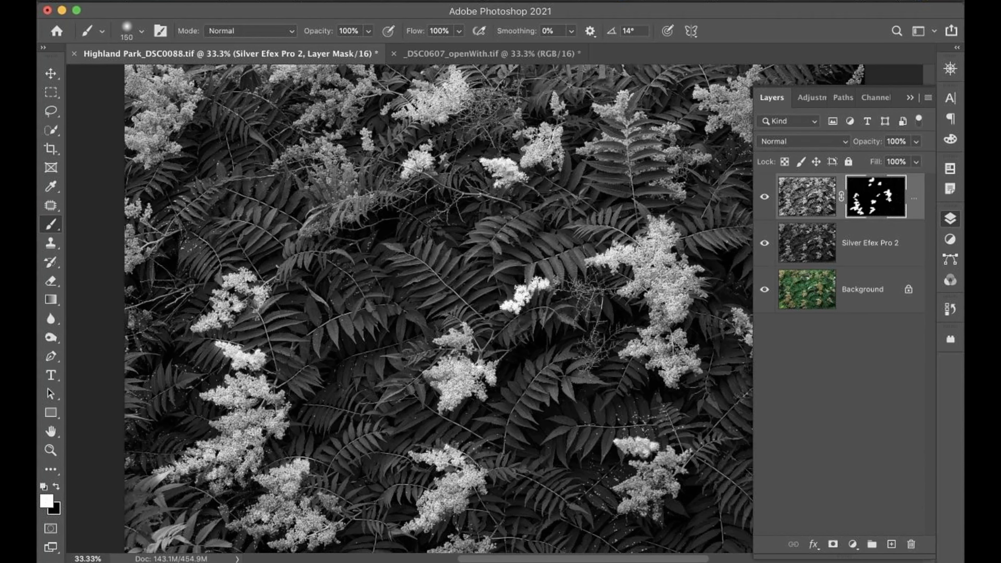
# - Paint white on the mask over the flowers along the photo's right side at 125 px and the upright fern's tip at 80 px
pyautogui.hscroll(5, 409, 307)
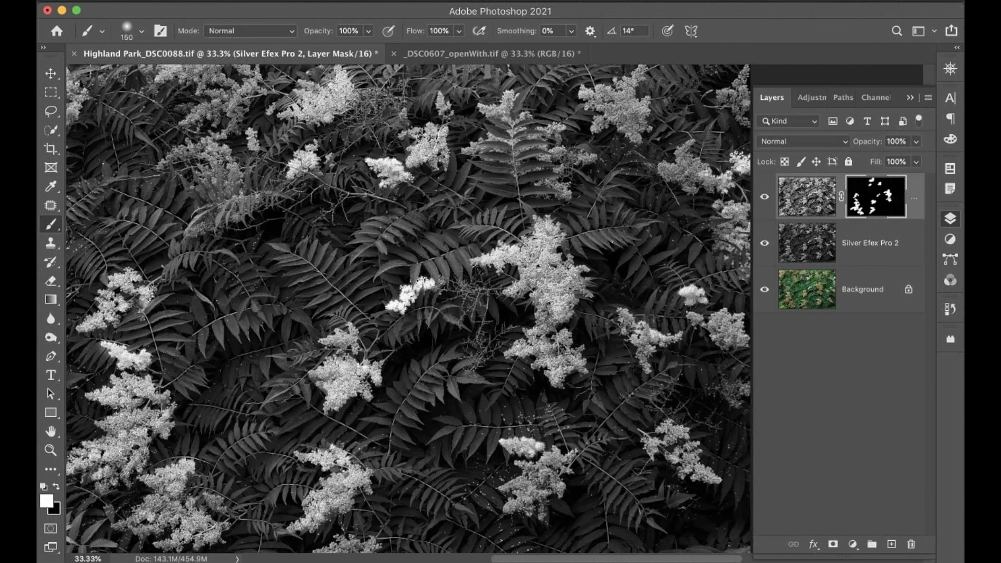
pyautogui.press('[')
pyautogui.moveTo(675, 435)
pyautogui.mouseDown()
pyautogui.moveTo(653, 444)
pyautogui.moveTo(705, 475)
pyautogui.moveTo(680, 449)
pyautogui.mouseUp()
pyautogui.moveTo(693, 294)
pyautogui.mouseDown()
pyautogui.moveTo(702, 296)
pyautogui.moveTo(696, 320)
pyautogui.moveTo(714, 331)
pyautogui.moveTo(720, 319)
pyautogui.moveTo(740, 339)
pyautogui.mouseUp()
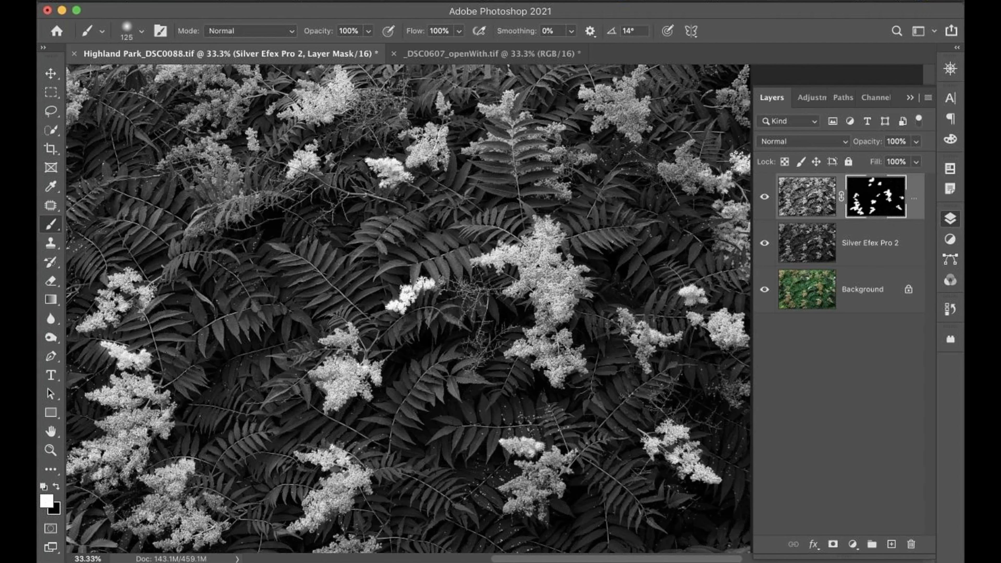
pyautogui.moveTo(735, 238)
pyautogui.mouseDown()
pyautogui.moveTo(723, 238)
pyautogui.moveTo(741, 214)
pyautogui.moveTo(725, 209)
pyautogui.mouseUp()
pyautogui.moveTo(664, 169)
pyautogui.mouseDown()
pyautogui.moveTo(684, 177)
pyautogui.moveTo(686, 153)
pyautogui.moveTo(702, 171)
pyautogui.moveTo(687, 180)
pyautogui.moveTo(711, 184)
pyautogui.mouseUp()
pyautogui.moveTo(470, 152)
pyautogui.mouseDown()
pyautogui.moveTo(501, 151)
pyautogui.moveTo(508, 101)
pyautogui.mouseUp()
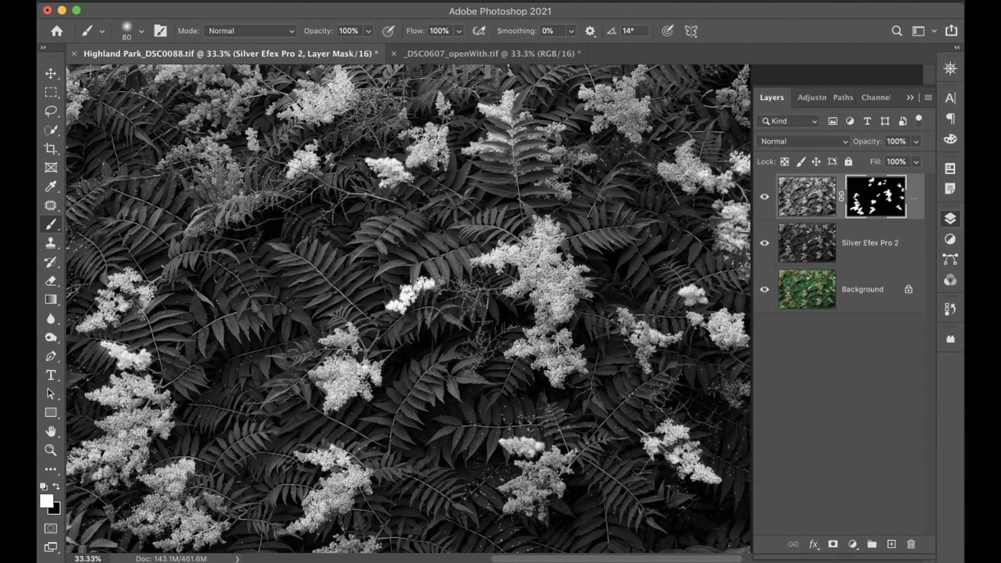
# - Separate the Layers panel from its group, shorten it to fit the three layers, and move it over the photo's upper left corner
pyautogui.hscroll(-10, 408, 309)
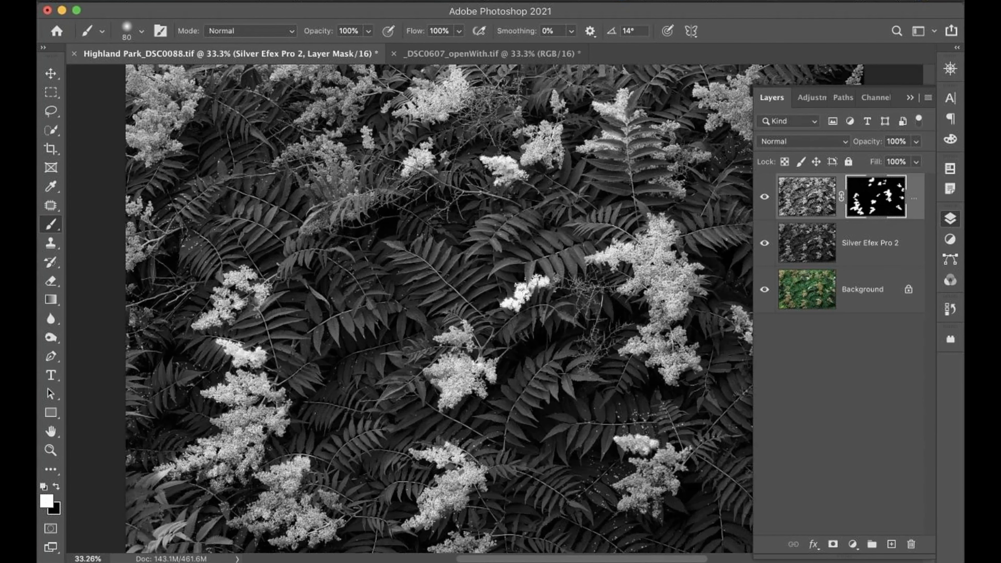
pyautogui.moveTo(764, 105); pyautogui.dragTo(317, 162)
pyautogui.click(906, 97)
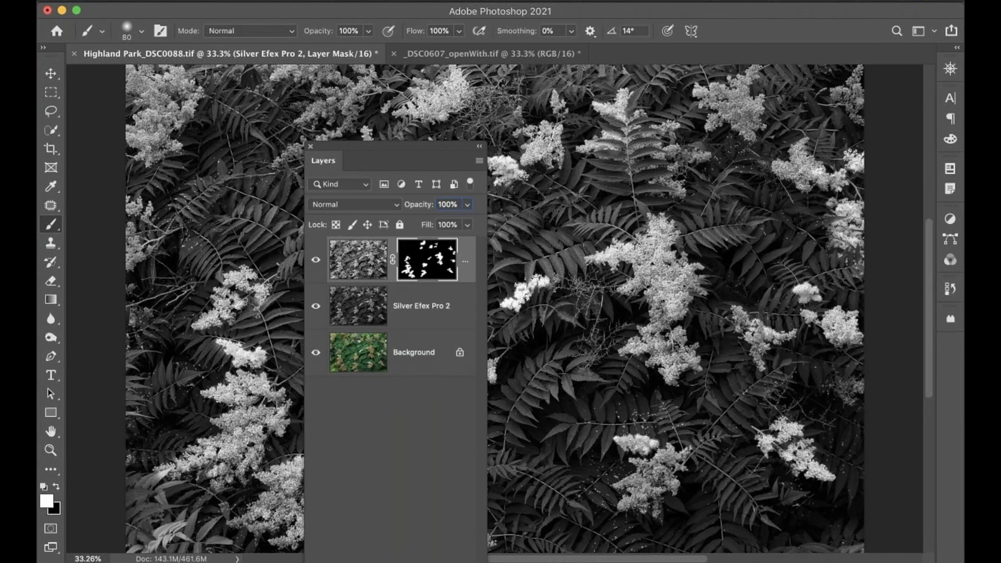
pyautogui.moveTo(418, 147); pyautogui.dragTo(399, 89)
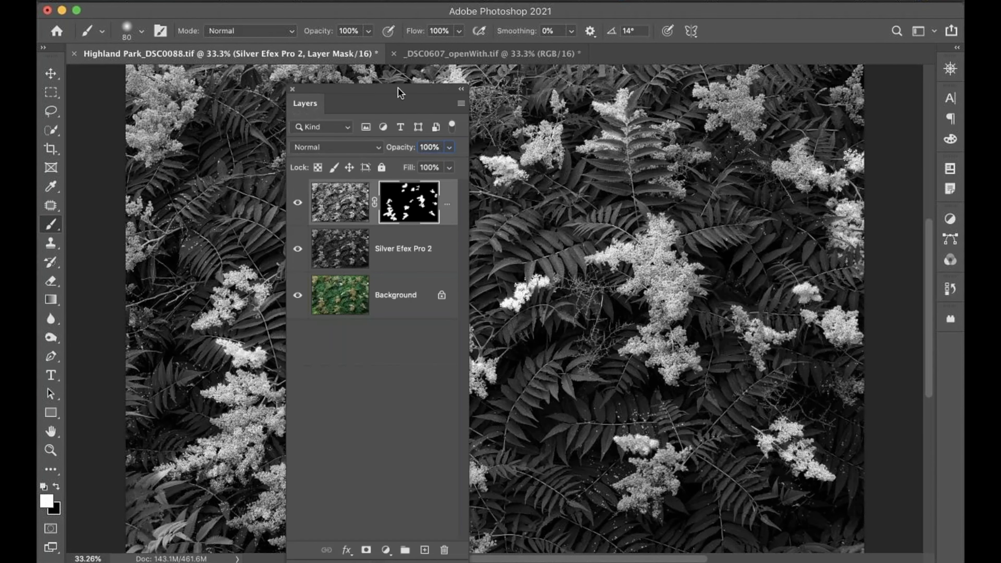
pyautogui.moveTo(464, 559); pyautogui.dragTo(457, 350)
pyautogui.moveTo(383, 94); pyautogui.dragTo(166, 89)
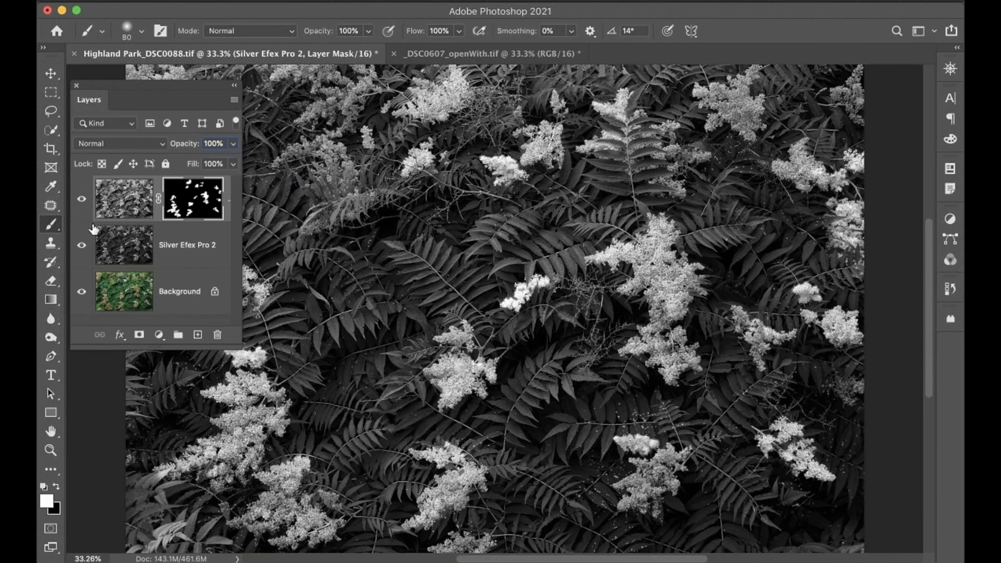
# - Compare the fern photo with and without the masked Silver Efex Pro 2 layer, and view the whole blend at 25%
pyautogui.click(81, 199)
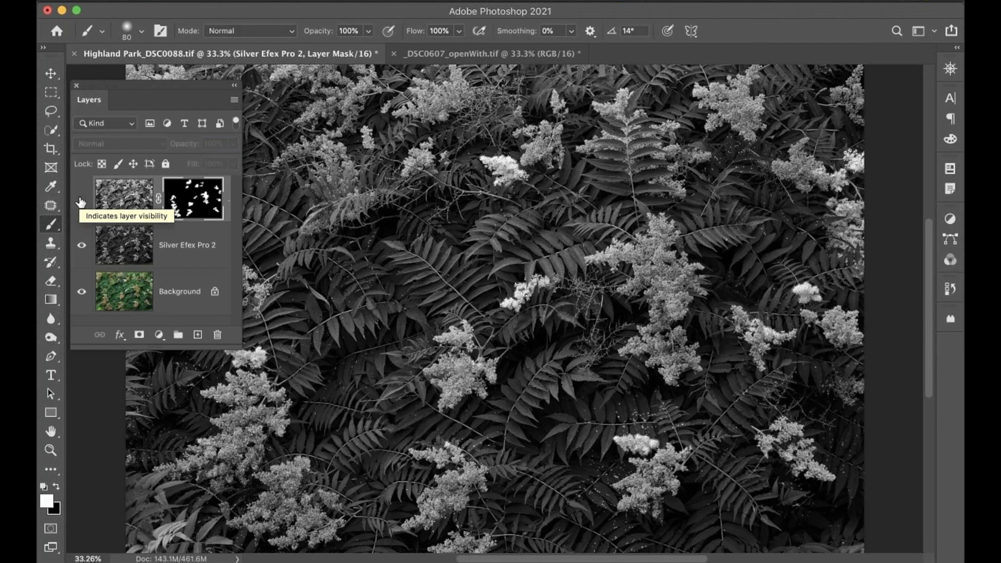
pyautogui.click(81, 202)
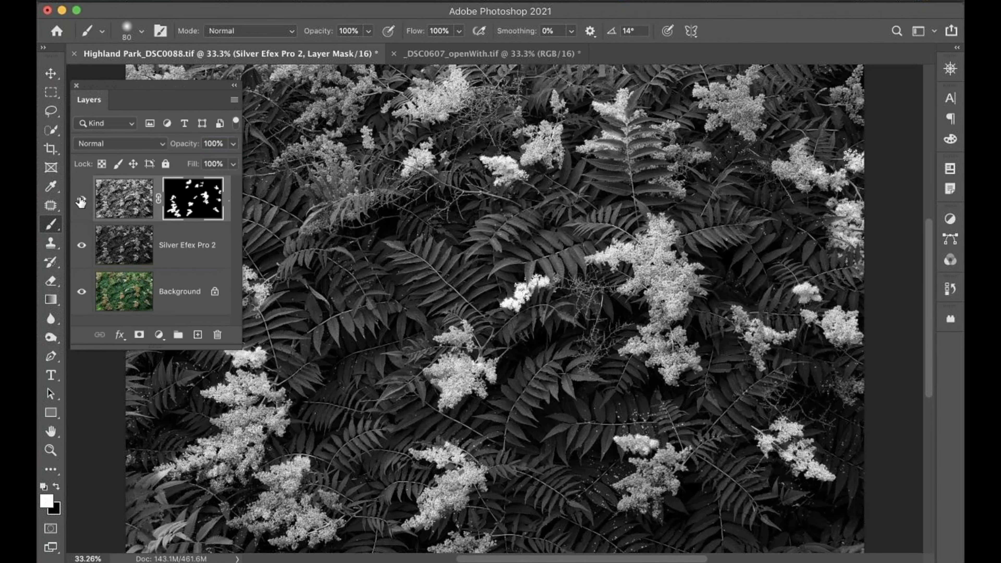
pyautogui.press('super+minus')
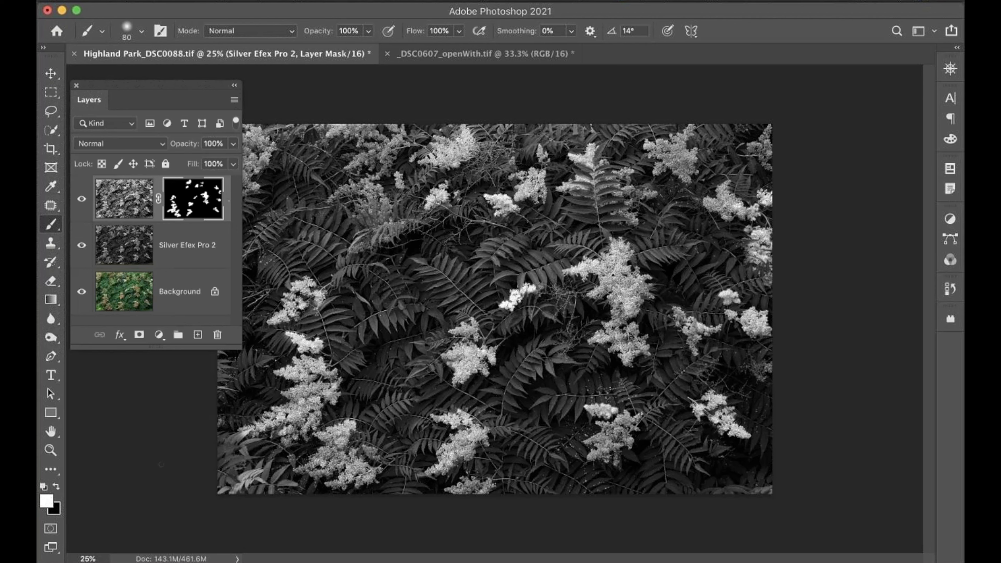
# - Return the fern photo to its single color Background layer and open it in Silver Efex Pro 2
pyautogui.press('XF86AudioRaiseVolume')
pyautogui.rightClick(524, 227)
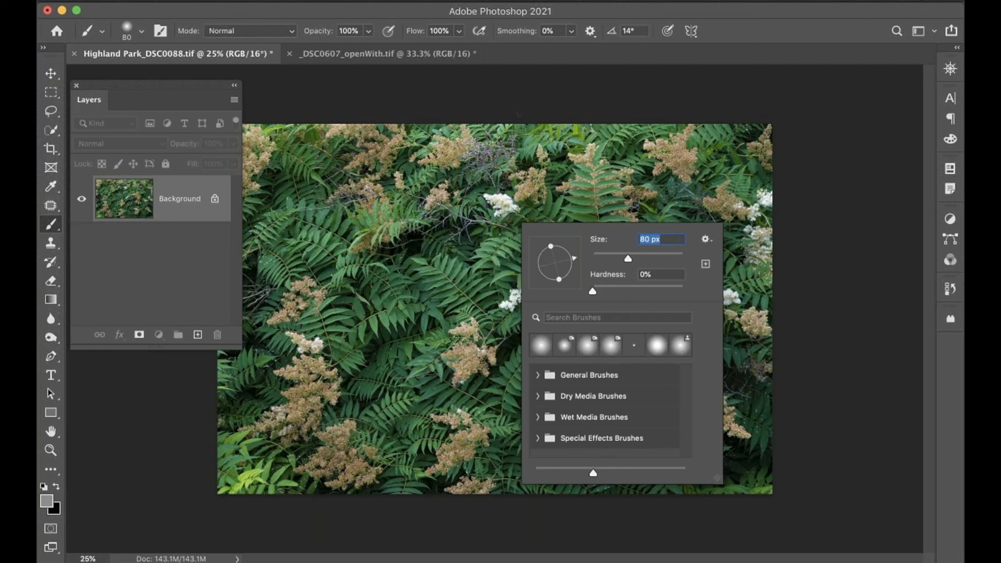
pyautogui.press('Escape')
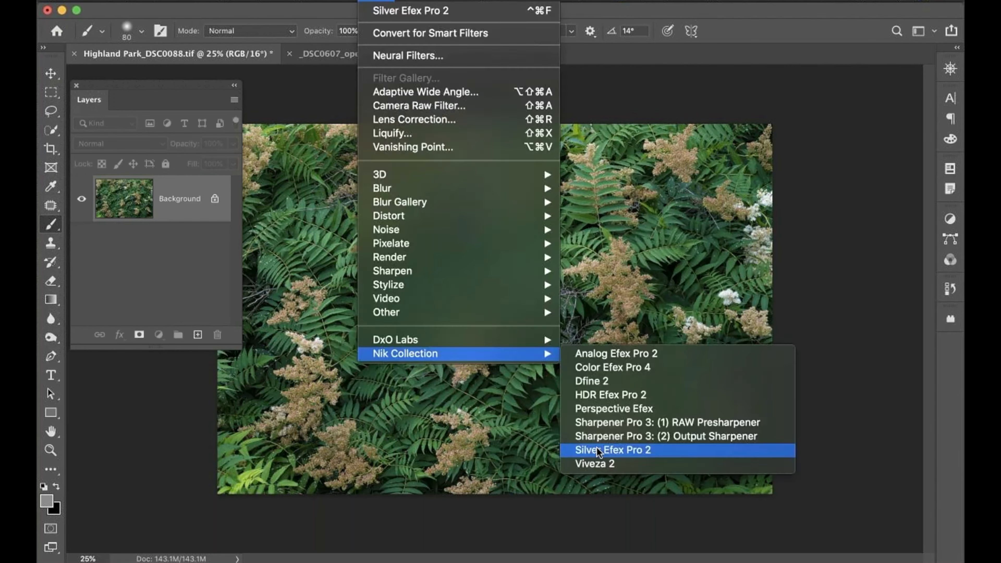
pyautogui.click(604, 509)
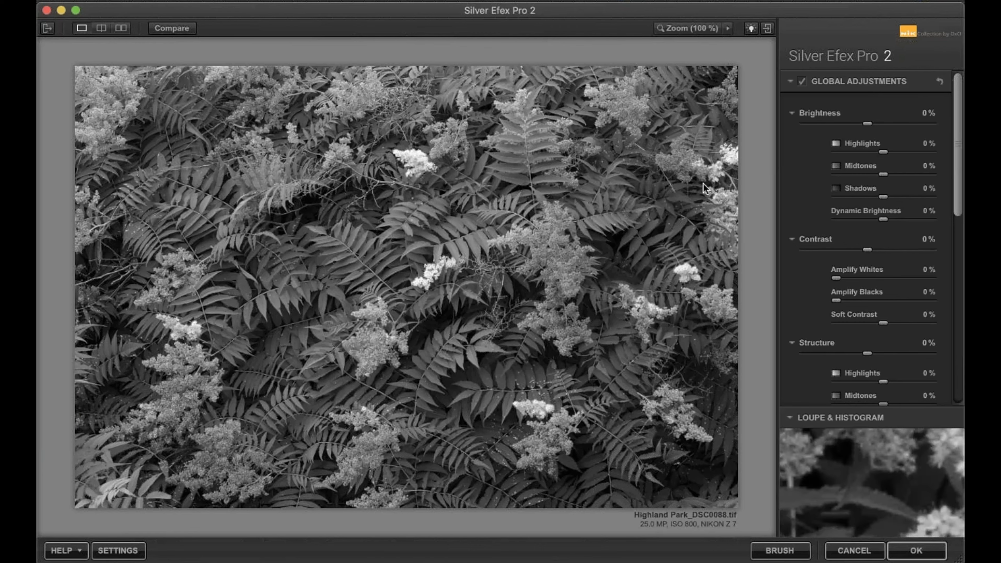
# - Collapse the Brightness, Contrast, Structure and Color Filter settings, and open the Levels and Curves of Film Types
pyautogui.click(822, 112)
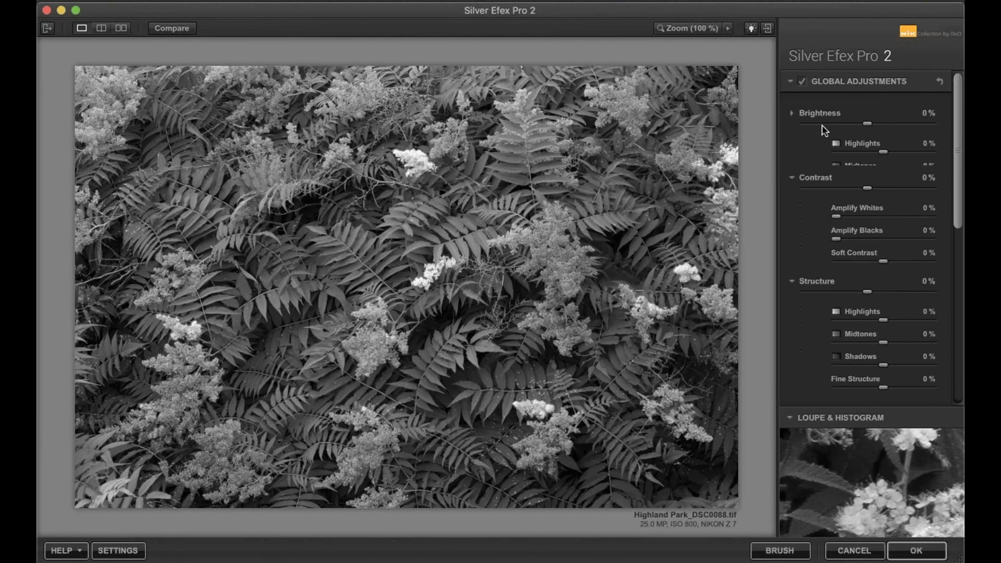
pyautogui.click(819, 144)
pyautogui.click(820, 174)
pyautogui.scroll(-5, 825, 229)
pyautogui.click(828, 226)
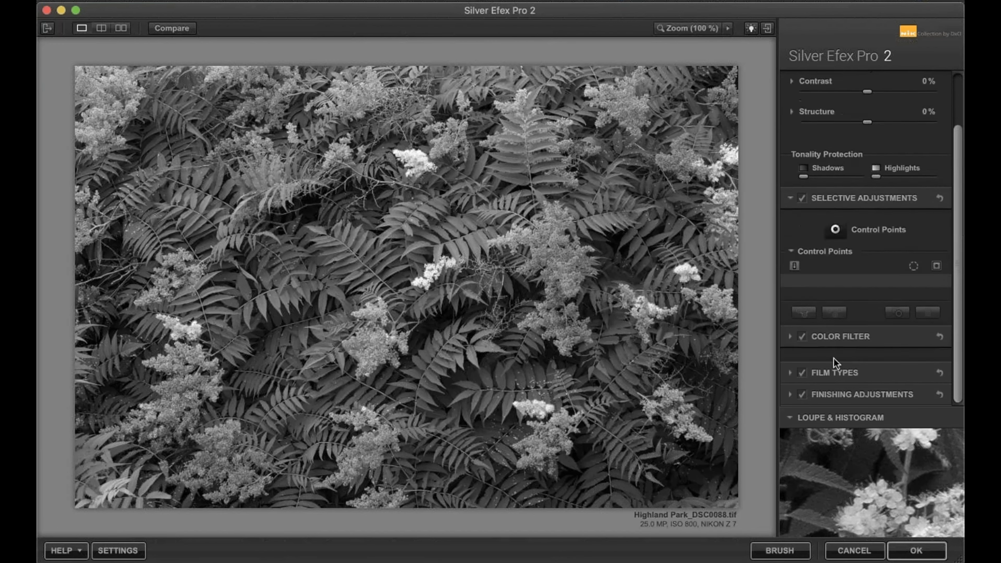
pyautogui.click(830, 374)
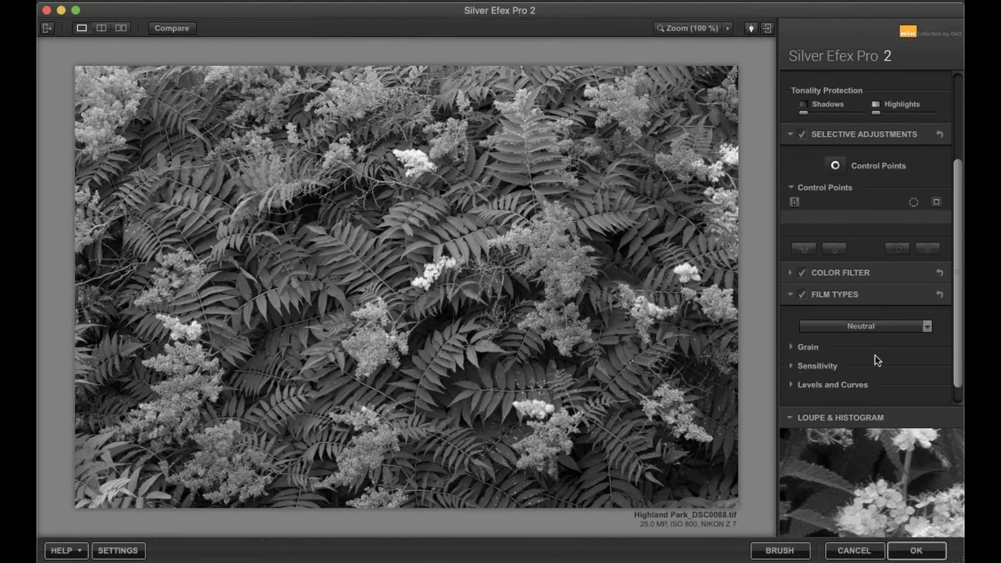
pyautogui.click(816, 383)
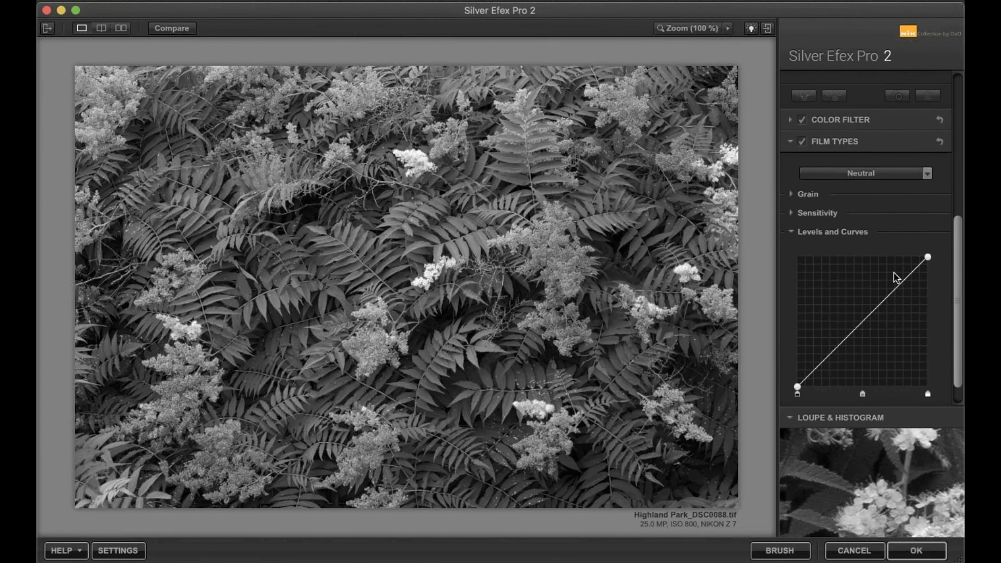
# - Try an inverted curve with two added points, the white end pulled nearly to the floor and both points raised into an arch
pyautogui.click(891, 294)
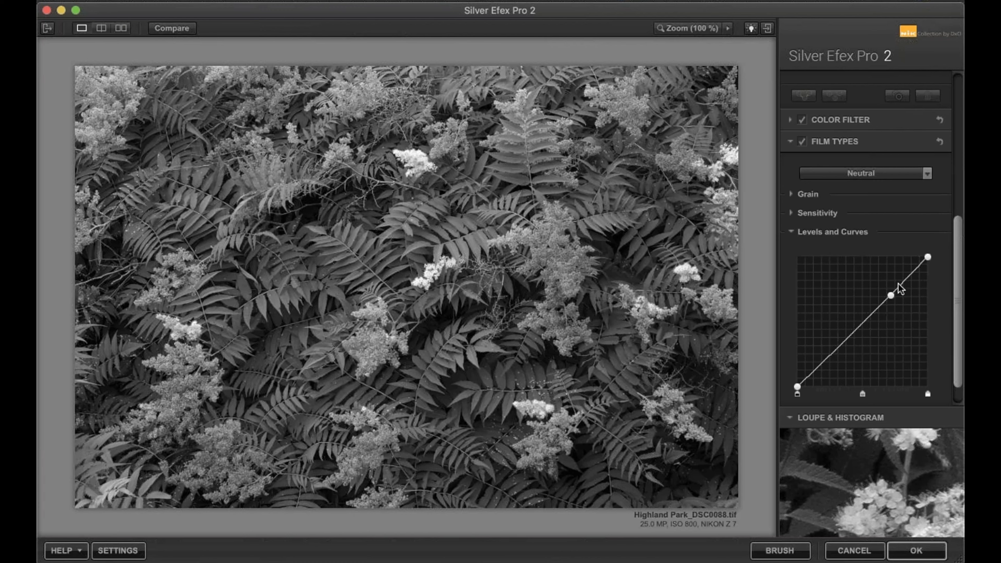
pyautogui.click(828, 360)
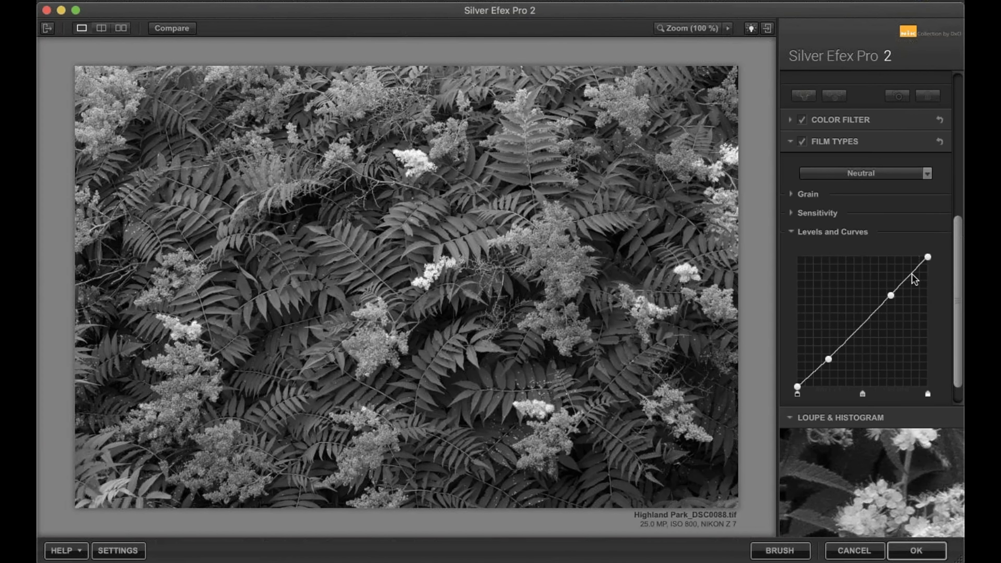
pyautogui.moveTo(928, 259); pyautogui.dragTo(954, 386)
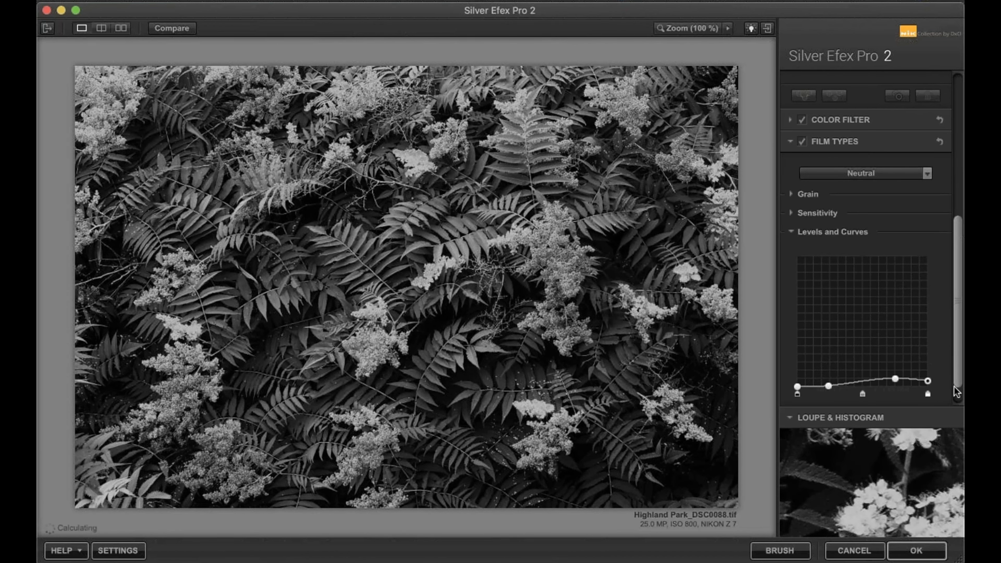
pyautogui.moveTo(894, 373); pyautogui.dragTo(898, 307)
pyautogui.moveTo(828, 386); pyautogui.dragTo(833, 335)
pyautogui.moveTo(793, 309); pyautogui.dragTo(787, 229)
# - Remove the two added curve points and return the white end to its corner for a straight diagonal
pyautogui.doubleClick(796, 258)
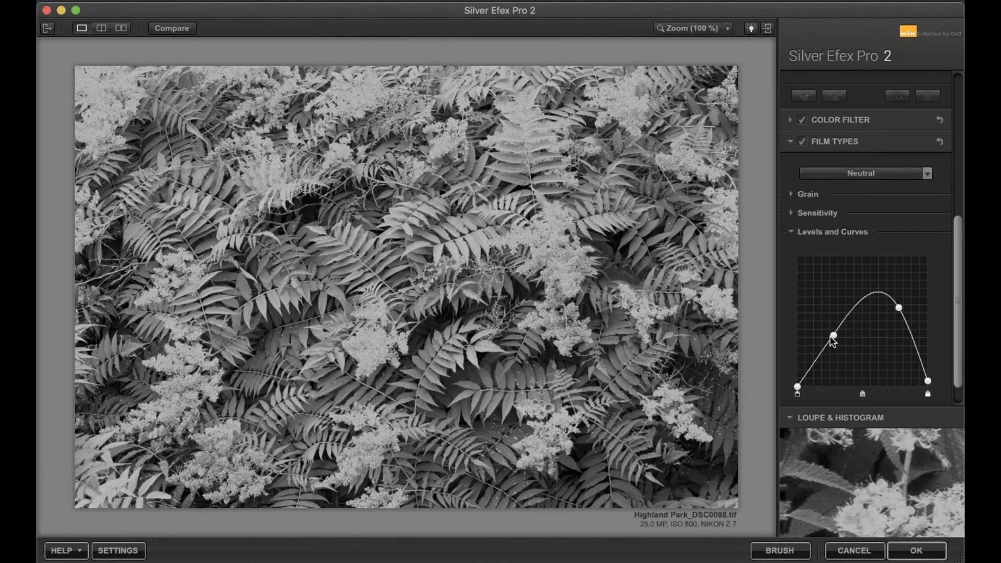
pyautogui.doubleClick(831, 334)
pyautogui.doubleClick(900, 307)
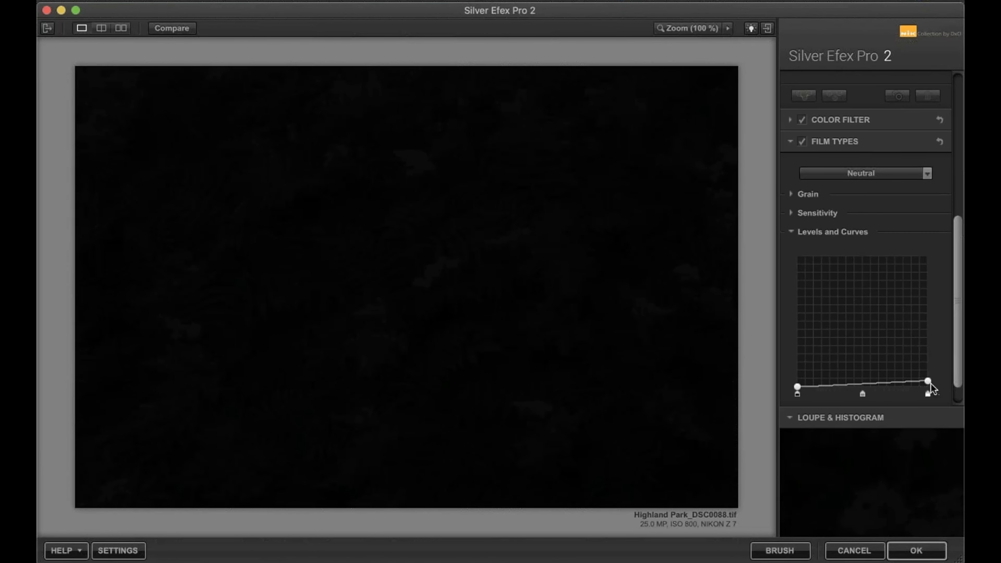
pyautogui.moveTo(928, 381); pyautogui.dragTo(928, 257)
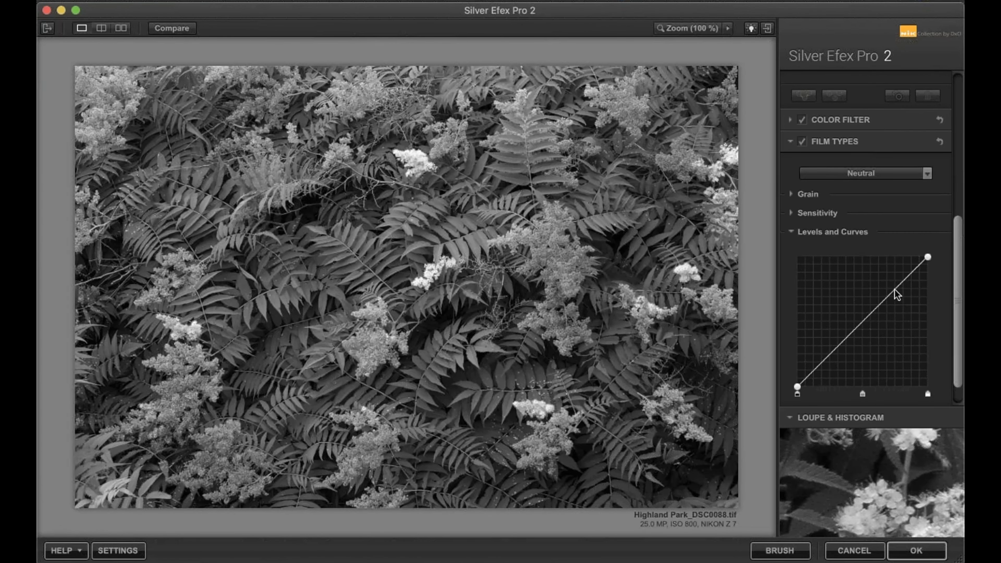
# - Try a solarizing curve with raised highlights, a lowered white end, a black end above the middle and a deep dip in the shadows
pyautogui.moveTo(896, 291); pyautogui.dragTo(898, 269)
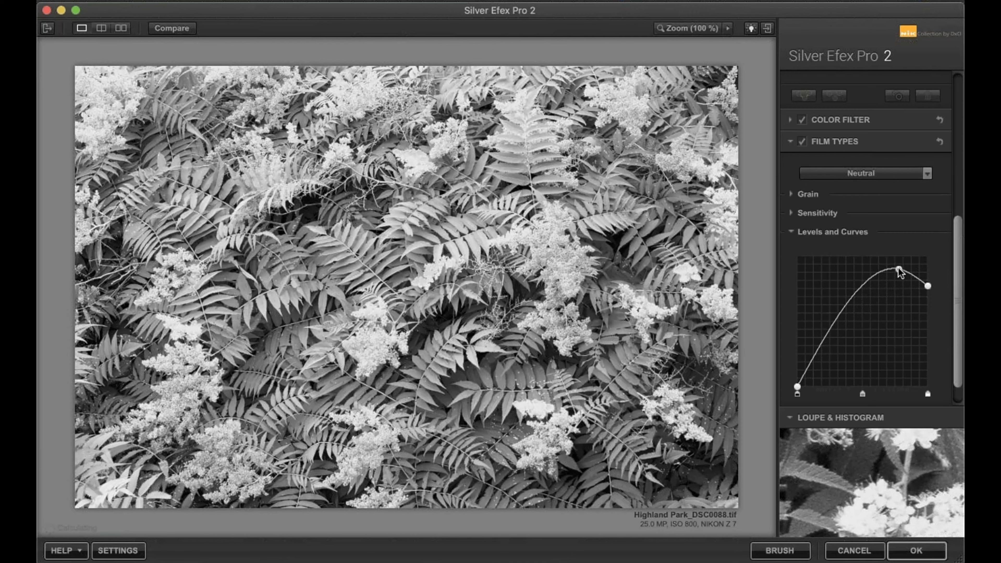
pyautogui.click(818, 350)
pyautogui.moveTo(818, 350); pyautogui.dragTo(823, 375)
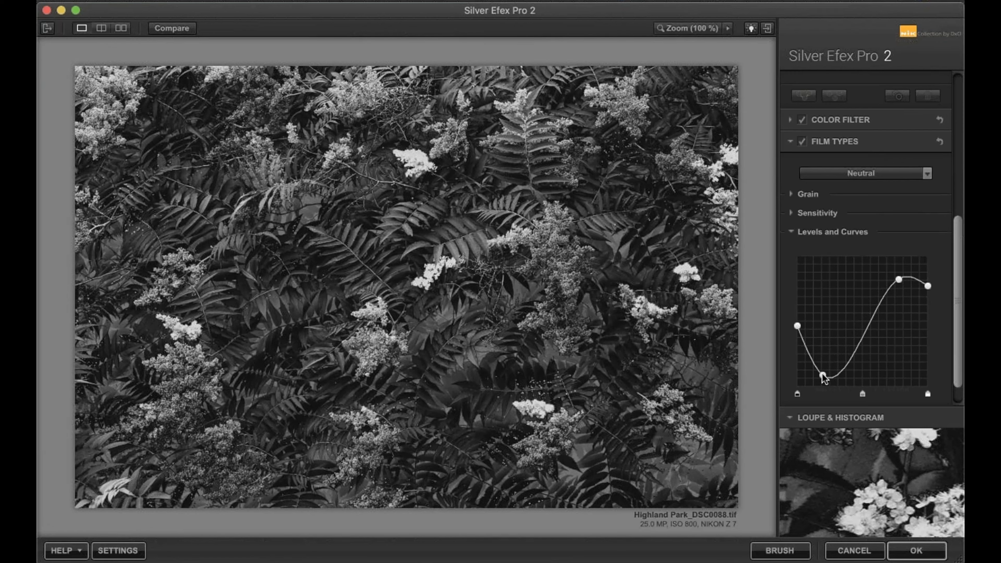
pyautogui.moveTo(797, 326); pyautogui.dragTo(796, 316)
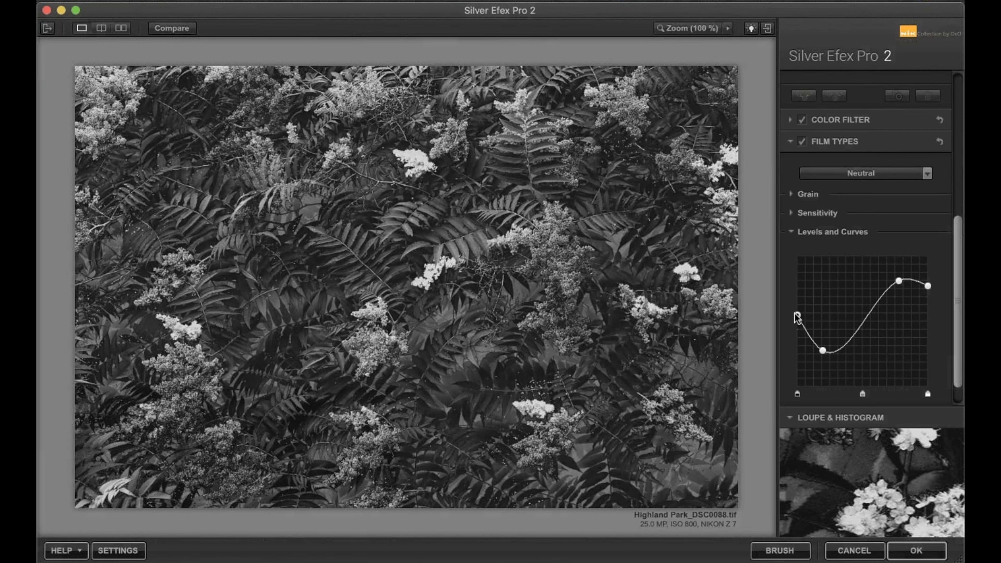
pyautogui.moveTo(823, 351); pyautogui.dragTo(836, 378)
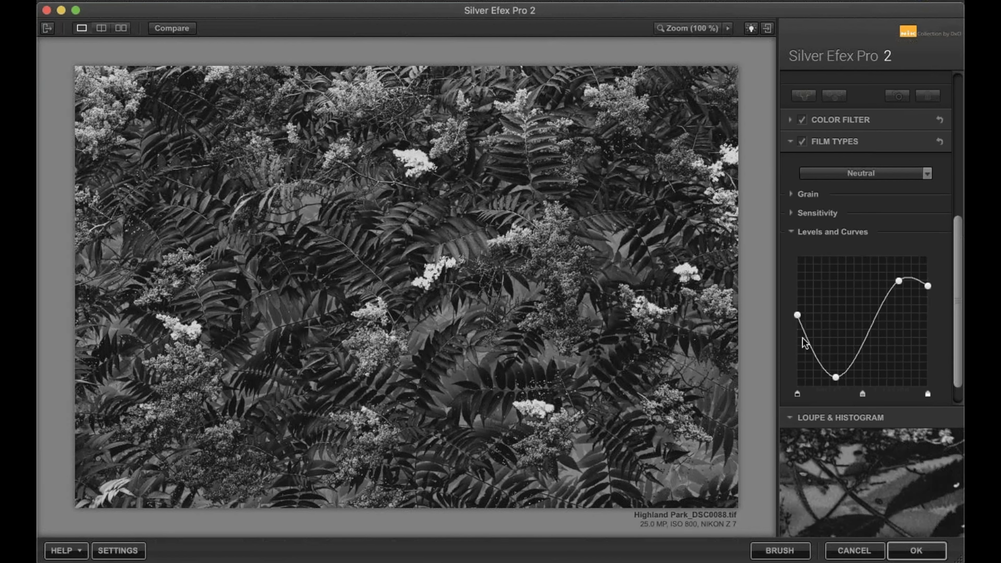
pyautogui.moveTo(836, 377)
pyautogui.mouseDown()
pyautogui.moveTo(814, 382)
pyautogui.moveTo(832, 381)
pyautogui.mouseUp()
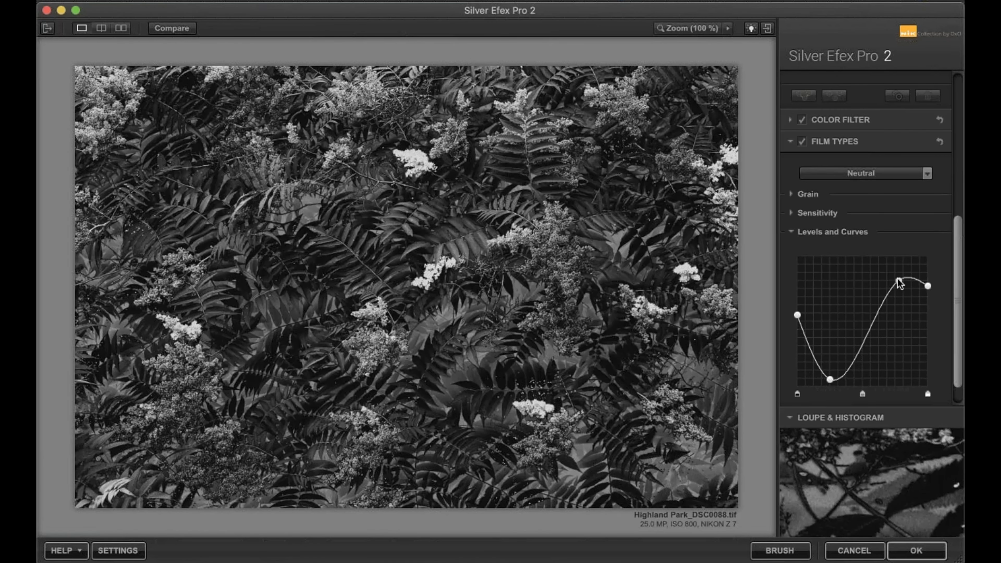
# - Push the solarizing curve further by raising its highlight peak, lowering the white end, and shifting the shadow dip and black end inward
pyautogui.moveTo(899, 281)
pyautogui.mouseDown()
pyautogui.moveTo(929, 293)
pyautogui.moveTo(894, 265)
pyautogui.mouseUp()
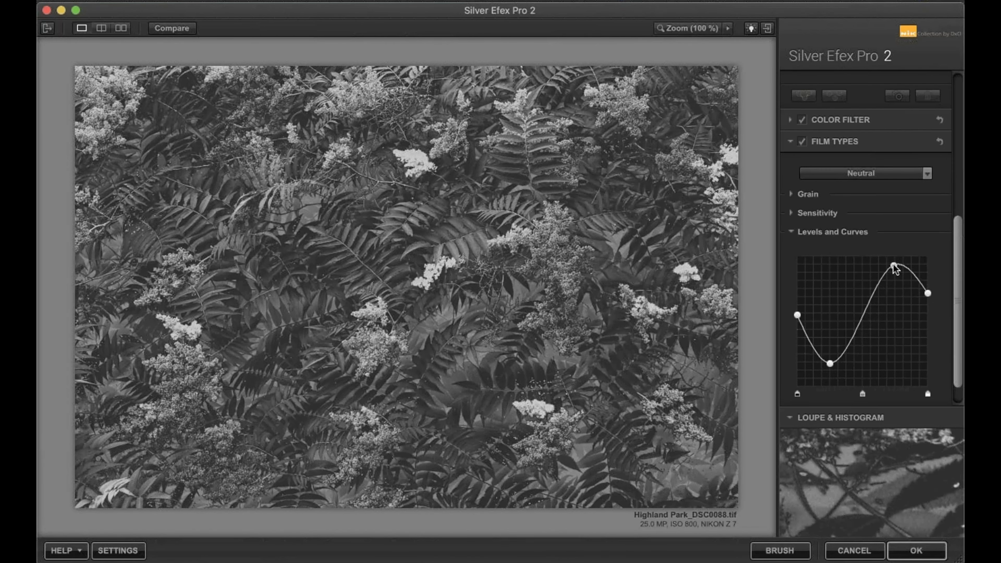
pyautogui.moveTo(928, 294); pyautogui.dragTo(911, 270)
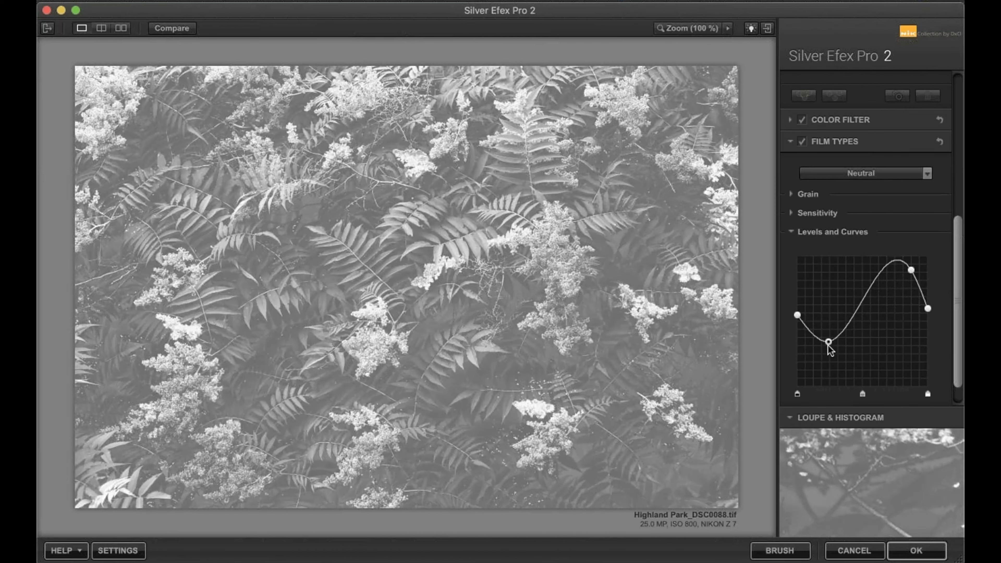
pyautogui.moveTo(830, 329); pyautogui.dragTo(841, 364)
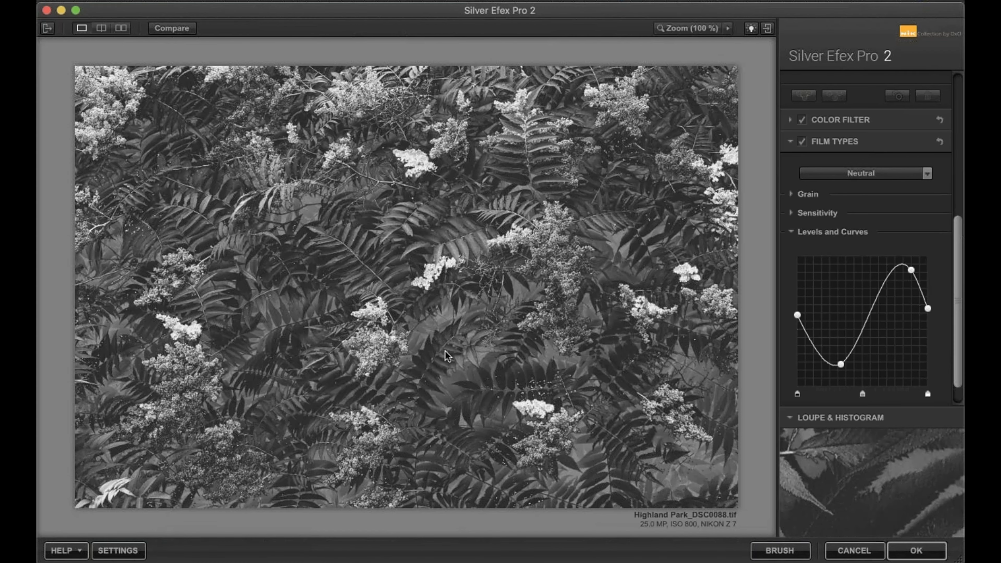
pyautogui.moveTo(798, 315); pyautogui.dragTo(808, 303)
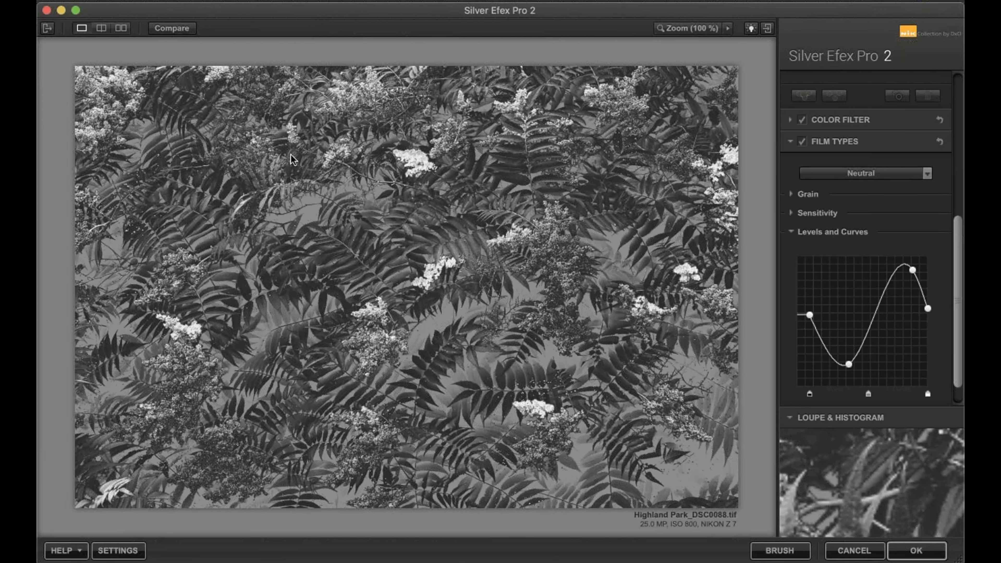
# - Reset the conversion with the 000 Neutral preset from the preset library and hide the presets again
pyautogui.click(48, 28)
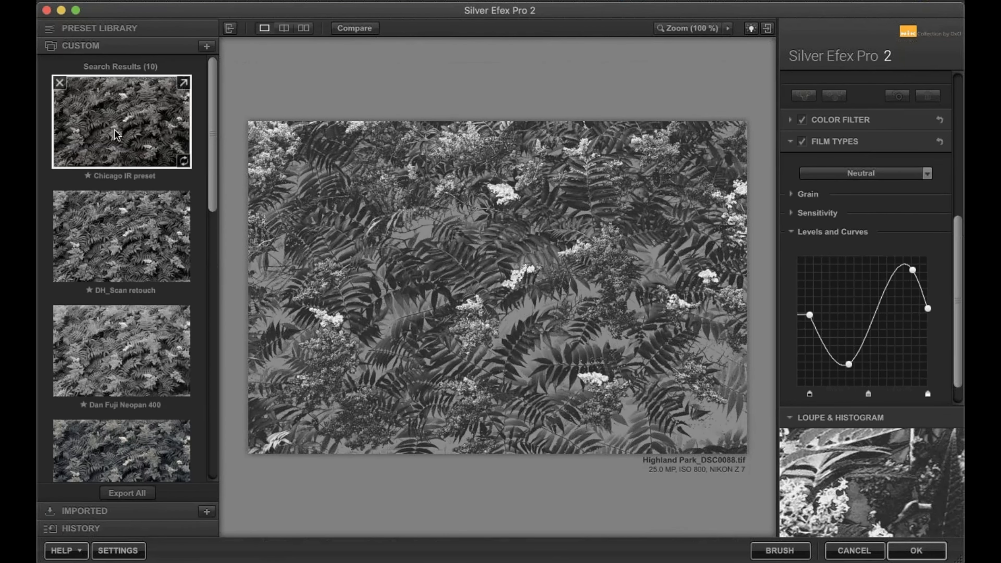
pyautogui.click(75, 30)
pyautogui.click(106, 172)
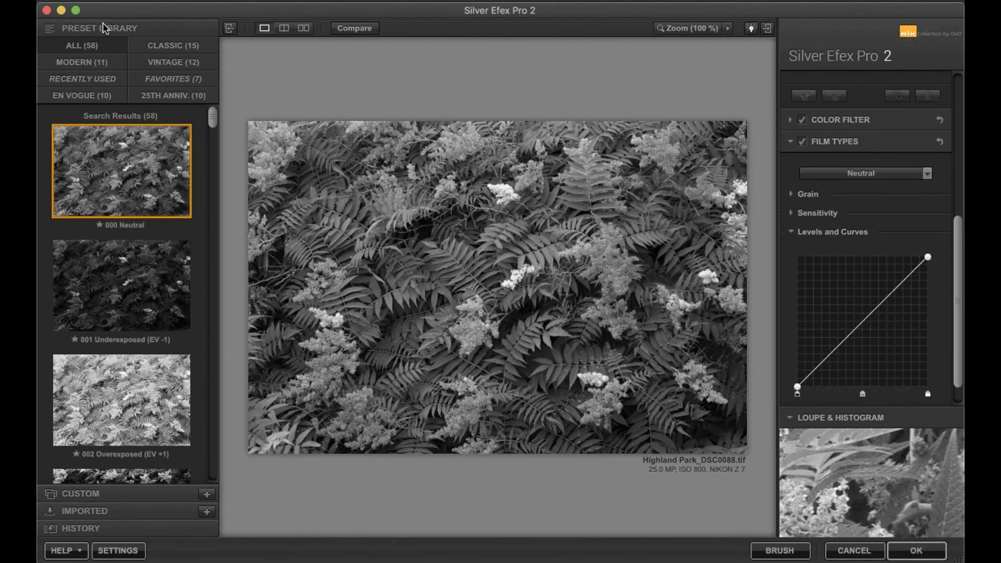
pyautogui.click(229, 28)
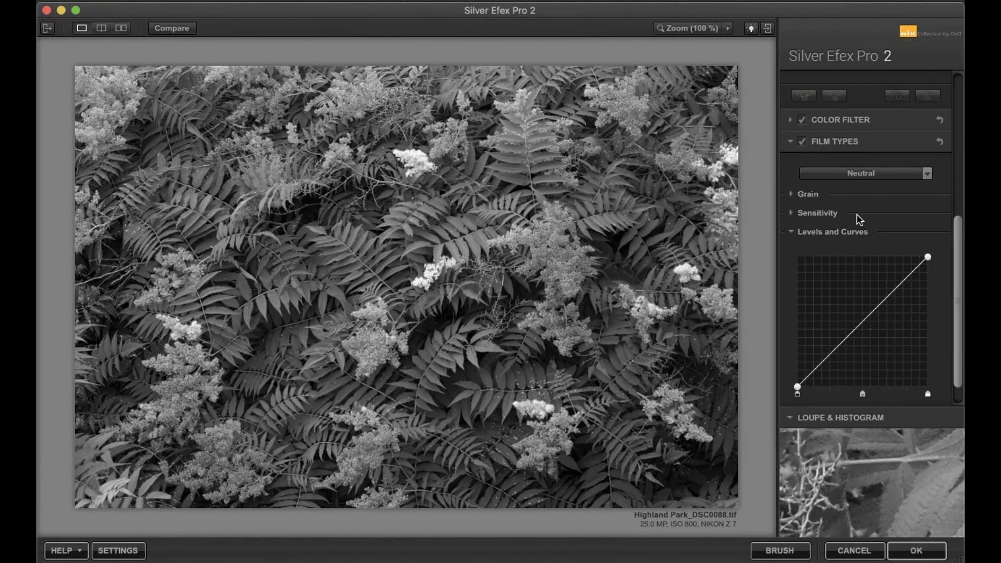
# - Show the photo's clipped tones and raise the global Contrast to 47%
pyautogui.scroll(5, 956, 270)
pyautogui.scroll(3, 948, 127)
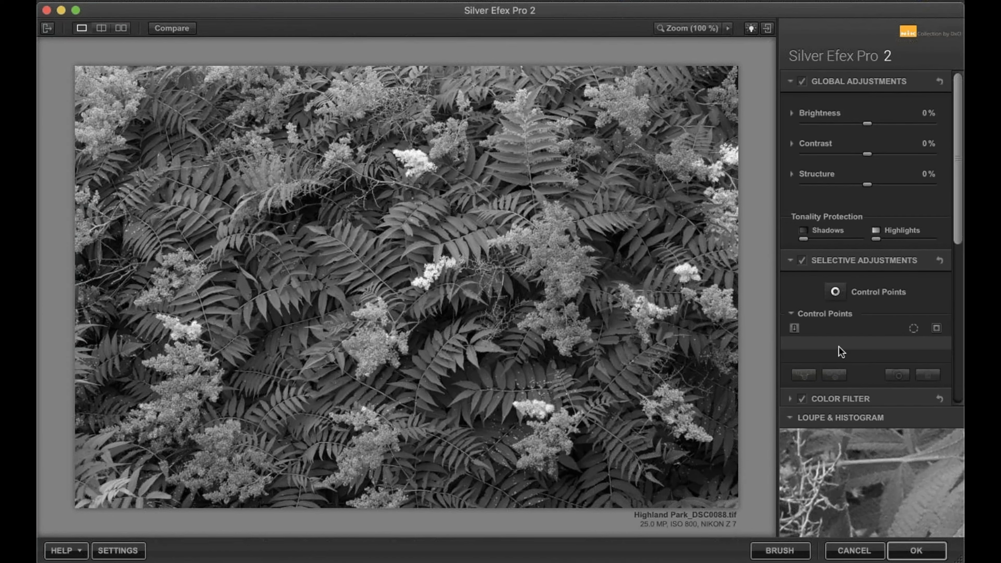
pyautogui.moveTo(818, 532)
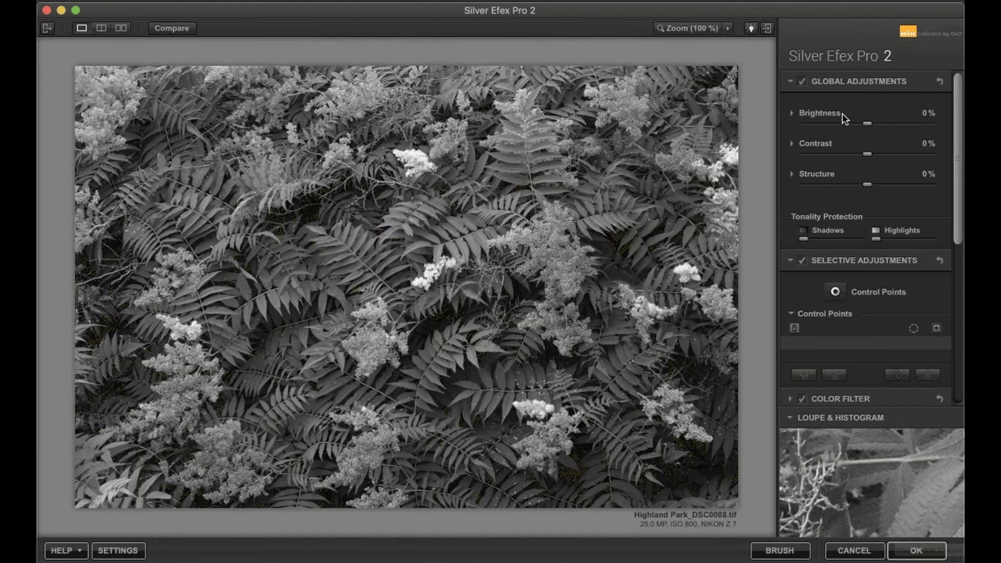
pyautogui.moveTo(869, 153); pyautogui.dragTo(897, 154)
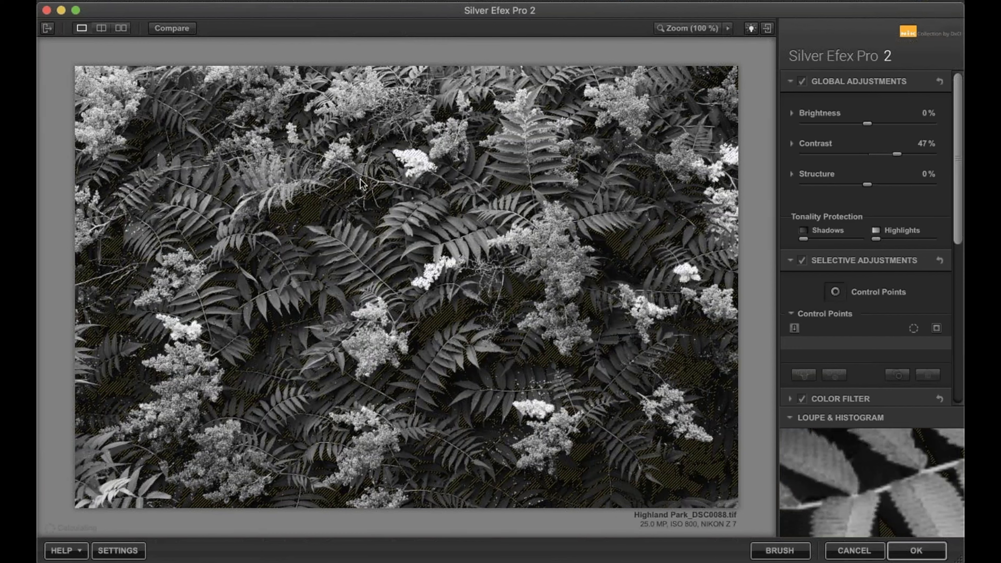
# - Try a control point with raised Brightness on the dark leaves in the photo's upper middle, and delete it
pyautogui.click(835, 292)
pyautogui.click(309, 211)
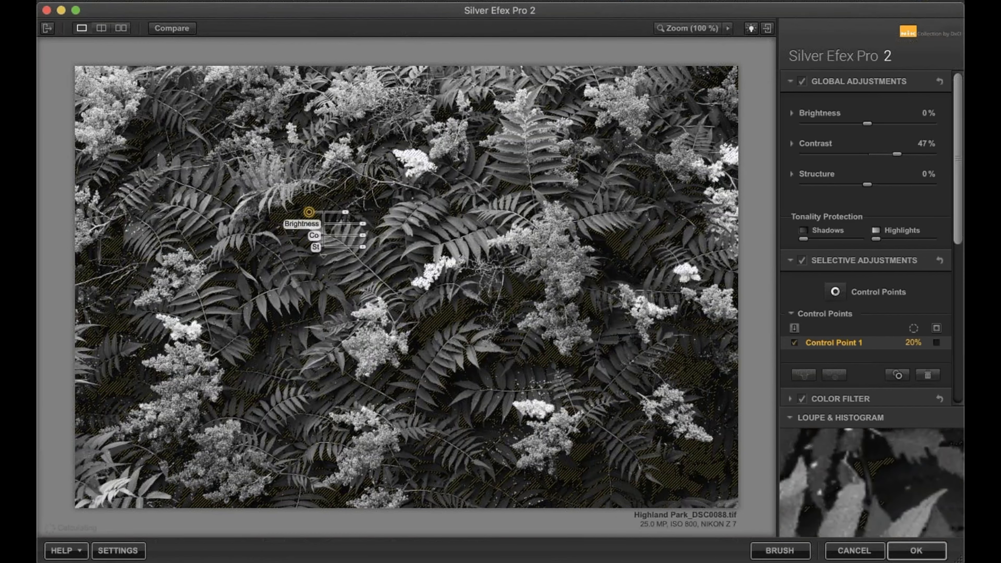
pyautogui.moveTo(364, 224); pyautogui.dragTo(376, 227)
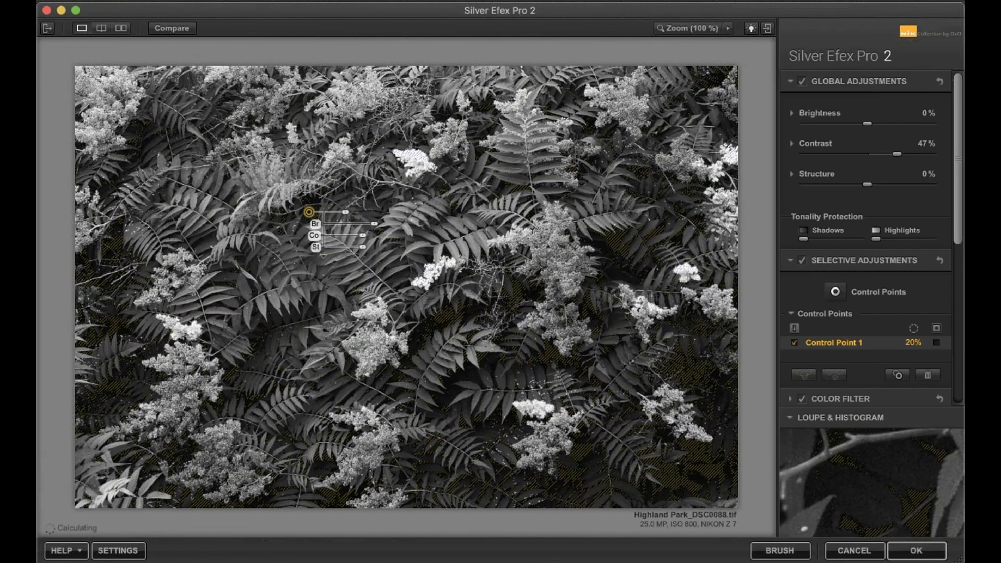
pyautogui.press('Delete')
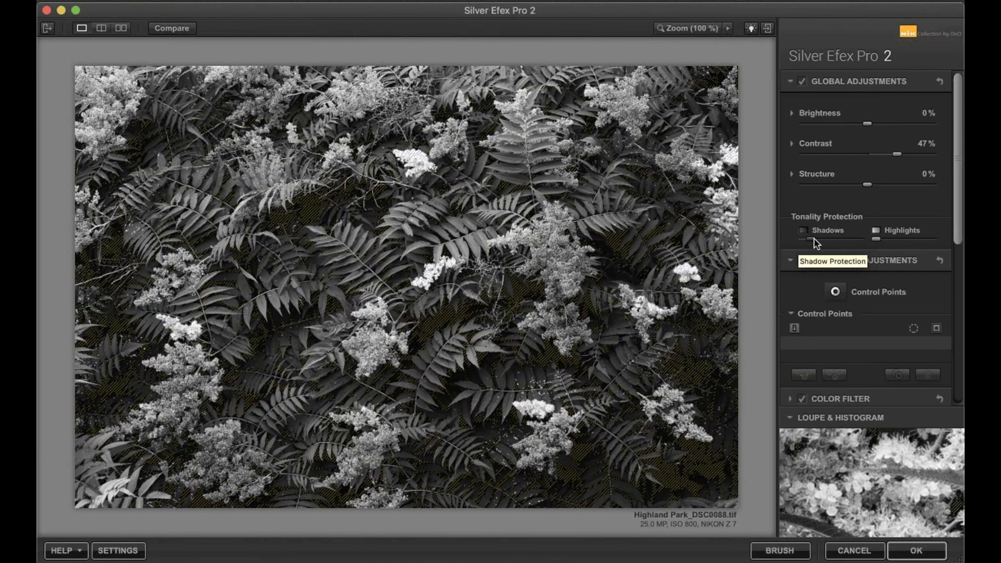
# - Test the Shadows tonality protection at partial and minimum strength, and set both Shadows and Highlights protection to maximum
pyautogui.moveTo(818, 240); pyautogui.dragTo(828, 240)
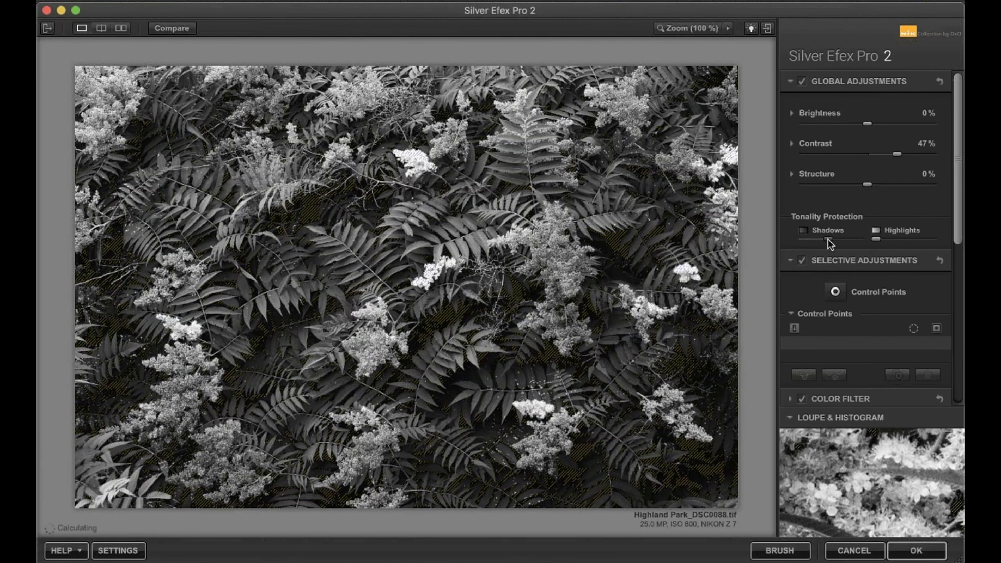
pyautogui.moveTo(828, 239); pyautogui.dragTo(803, 239)
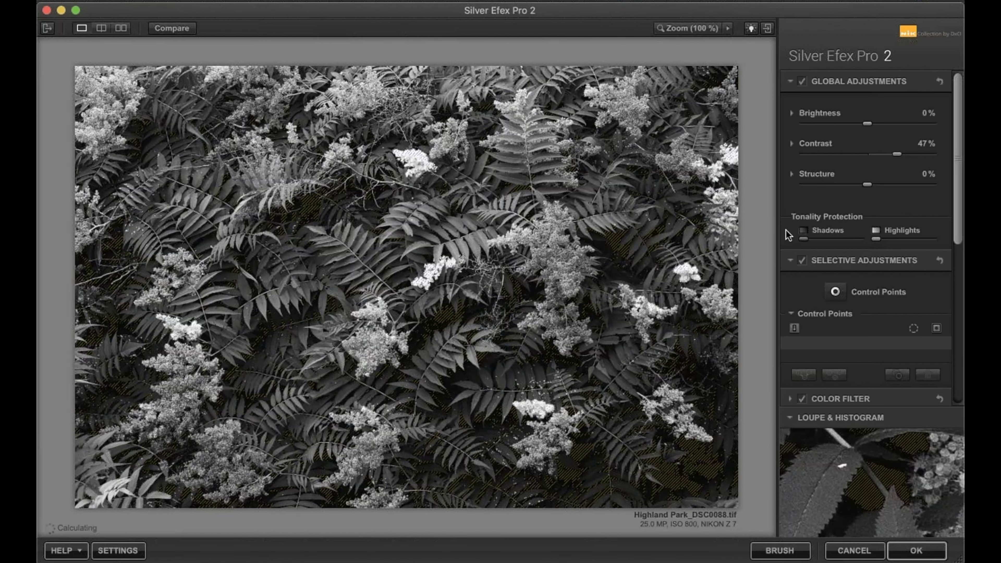
pyautogui.moveTo(804, 240); pyautogui.dragTo(962, 242)
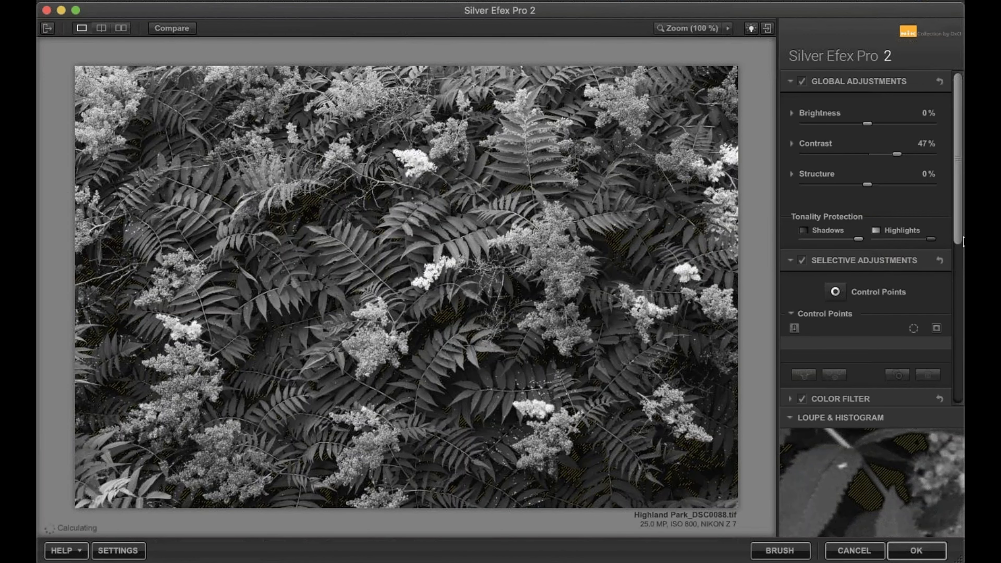
# - Inspect the central white flower cluster at 100% with Highlights protection at minimum and back at maximum
pyautogui.click(445, 281)
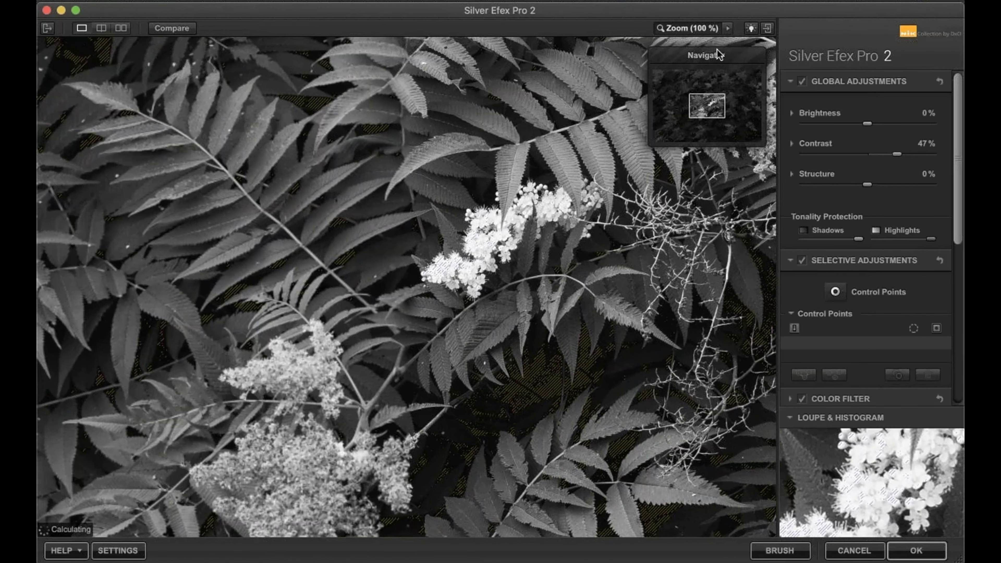
pyautogui.moveTo(710, 100); pyautogui.dragTo(710, 97)
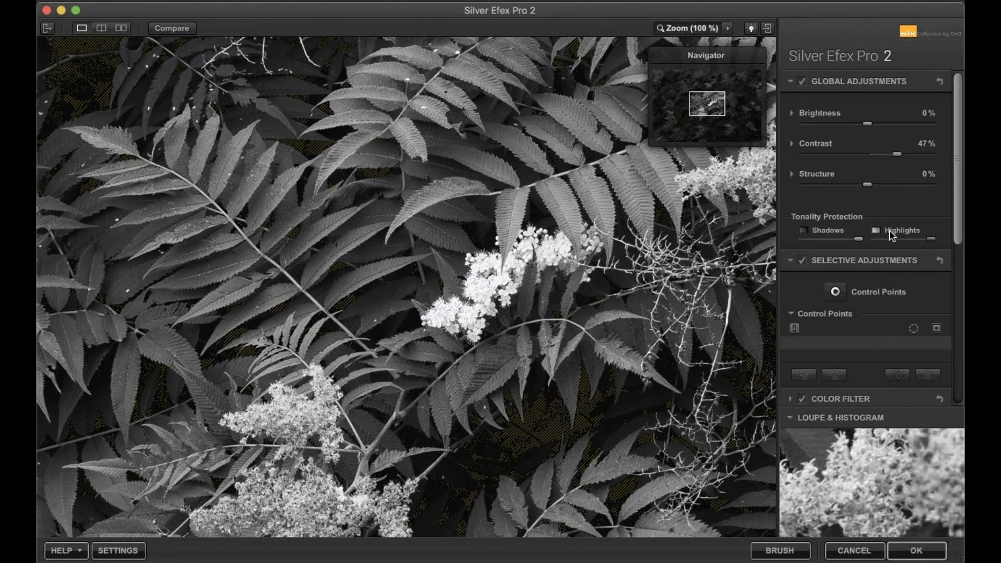
pyautogui.moveTo(931, 239); pyautogui.dragTo(759, 260)
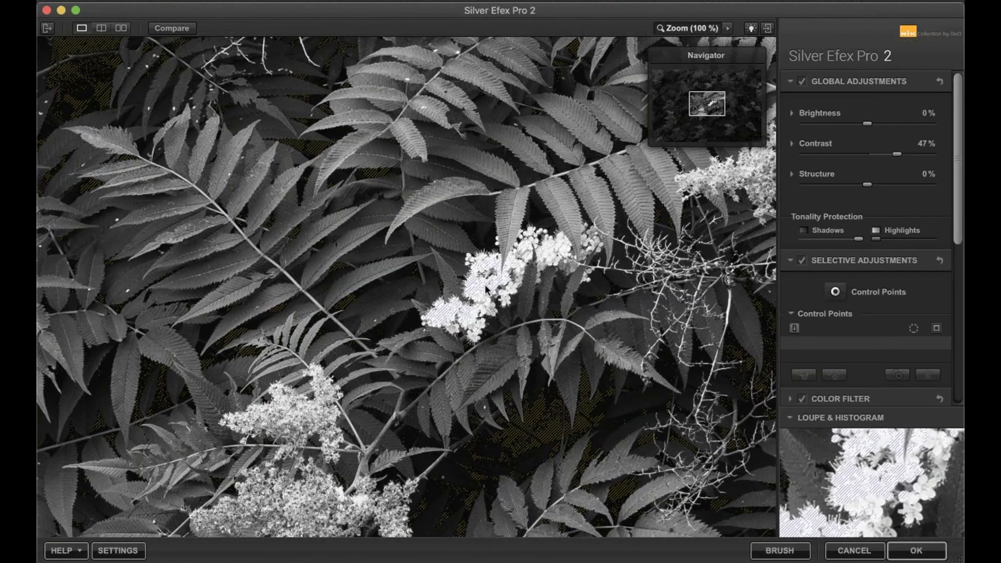
pyautogui.moveTo(875, 239); pyautogui.dragTo(931, 239)
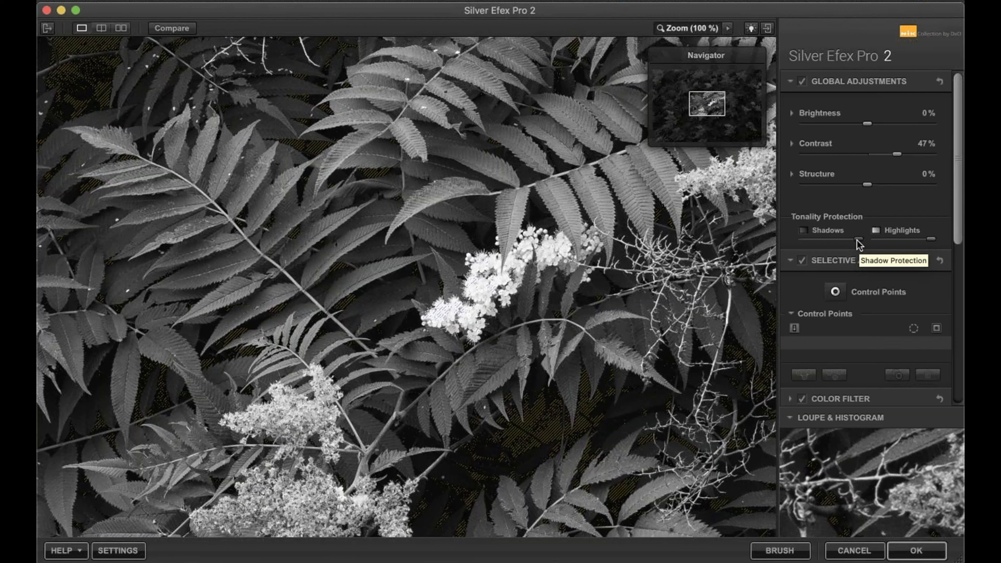
# - Set Highlights protection to minimum and darken the central white flower cluster using a control point sized 7% with reduced Brightness
pyautogui.moveTo(931, 239); pyautogui.dragTo(875, 239)
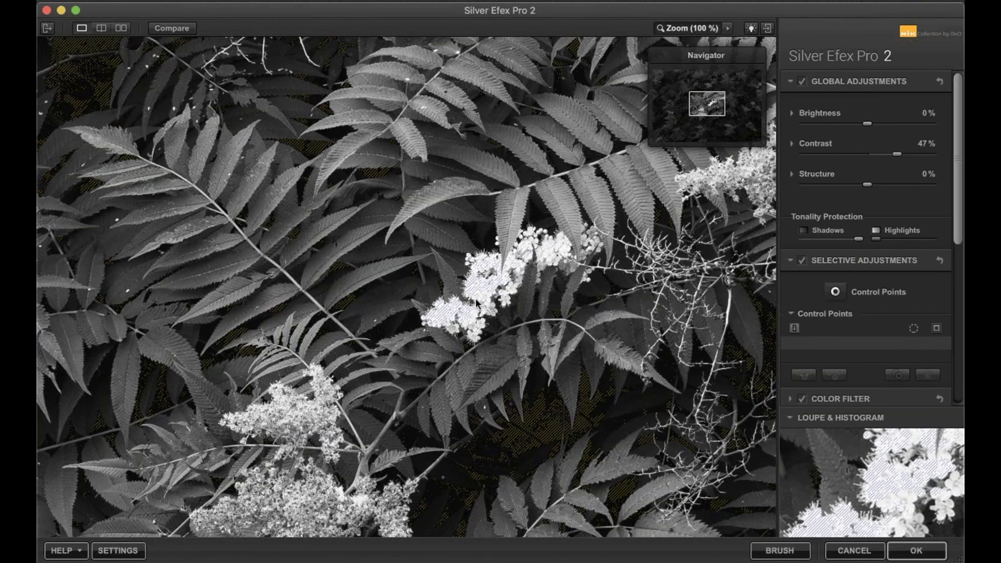
pyautogui.click(840, 290)
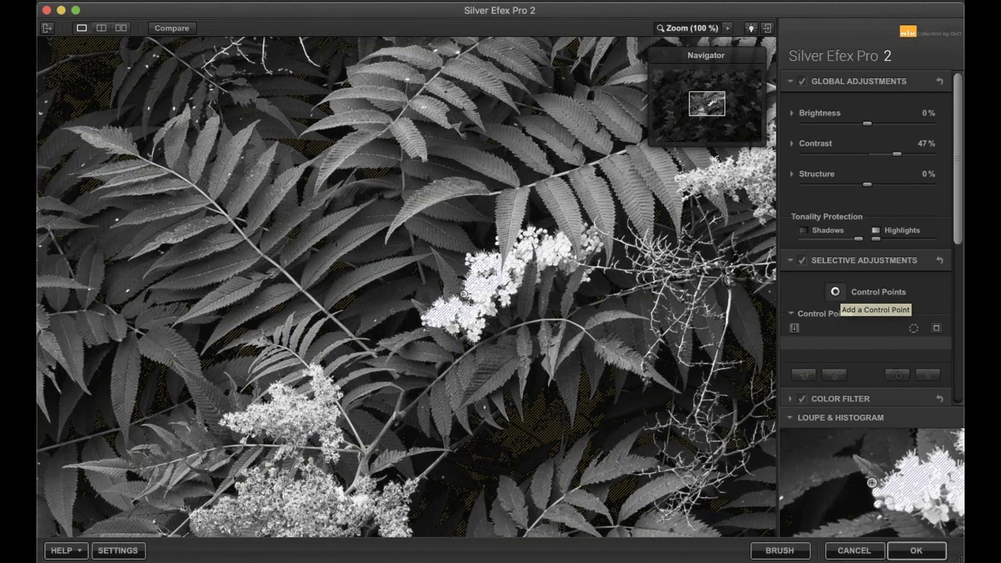
pyautogui.click(484, 283)
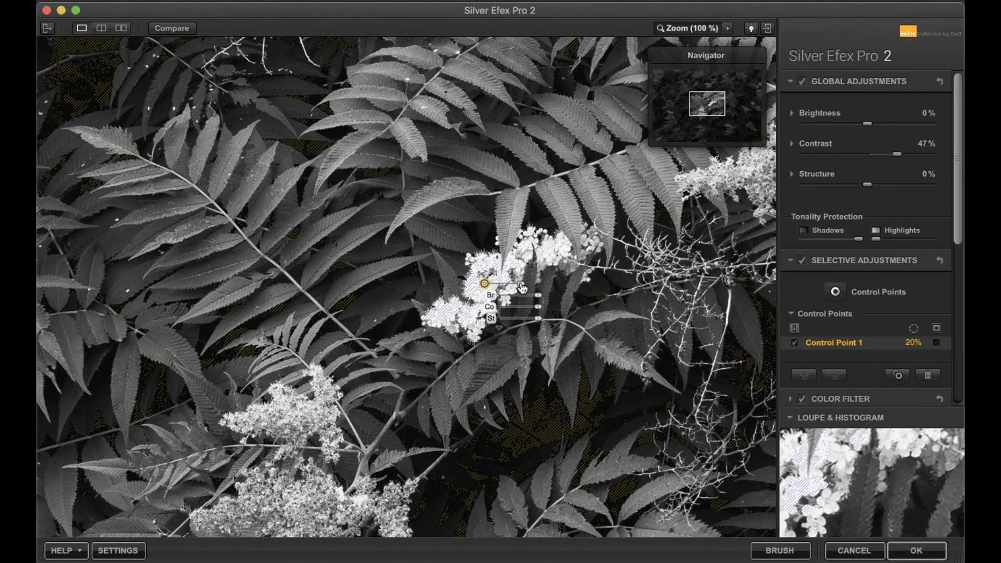
pyautogui.moveTo(522, 284); pyautogui.dragTo(513, 283)
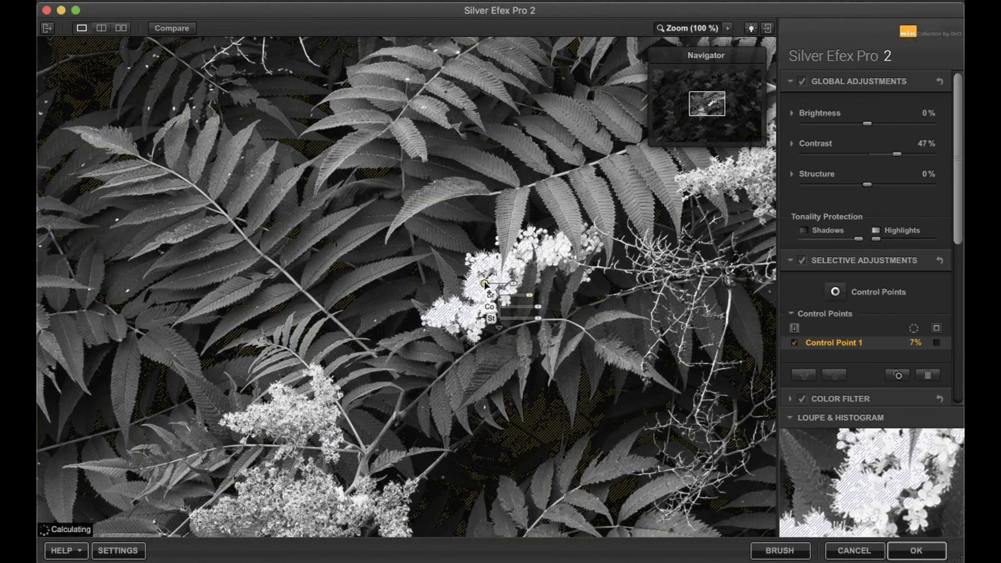
pyautogui.moveTo(485, 283); pyautogui.dragTo(528, 303)
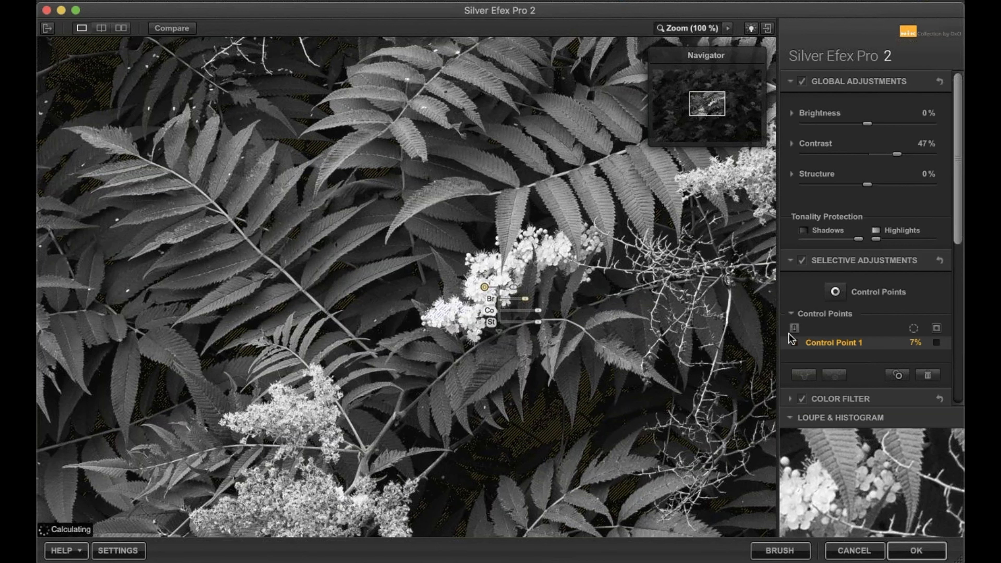
# - Switch the tonal overlay from clipped tones to Zone 3 and lower the global Brightness to -21%
pyautogui.moveTo(856, 529)
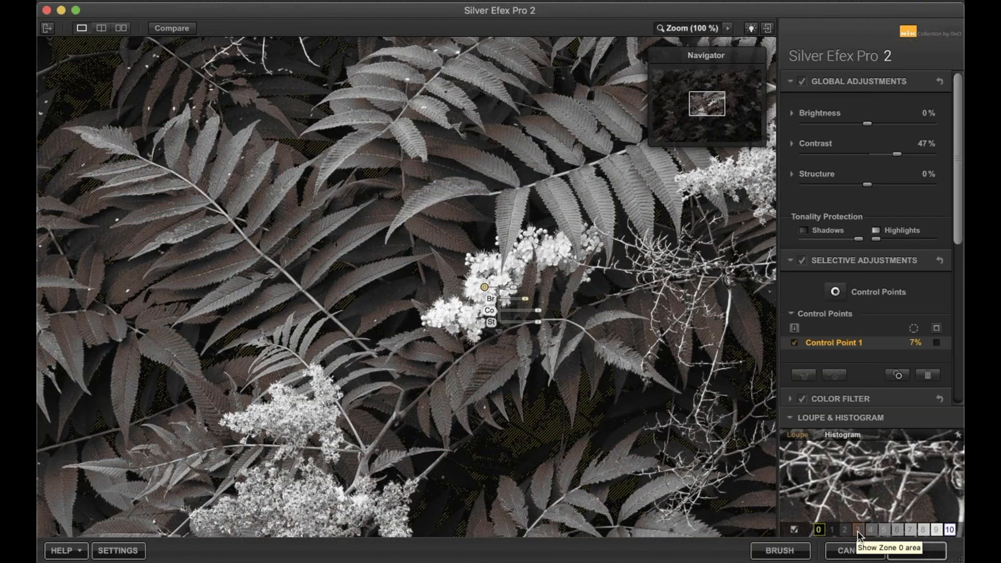
pyautogui.click(857, 530)
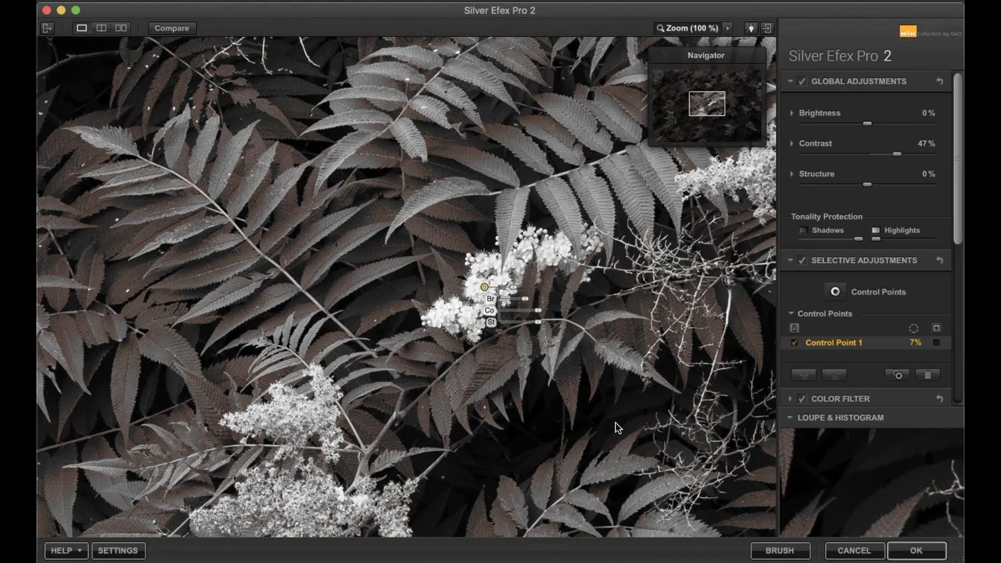
pyautogui.moveTo(867, 123); pyautogui.dragTo(849, 122)
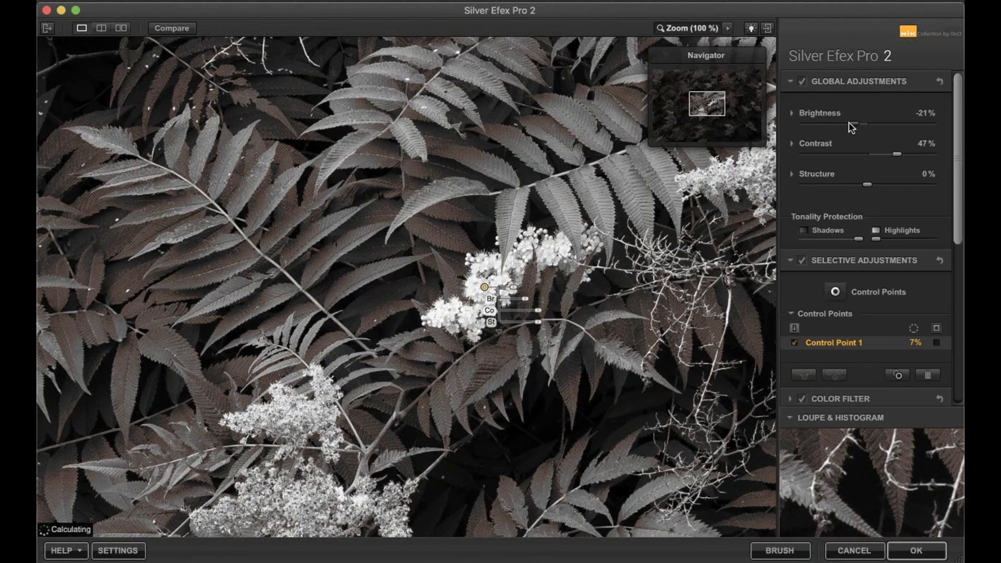
pyautogui.press('space')
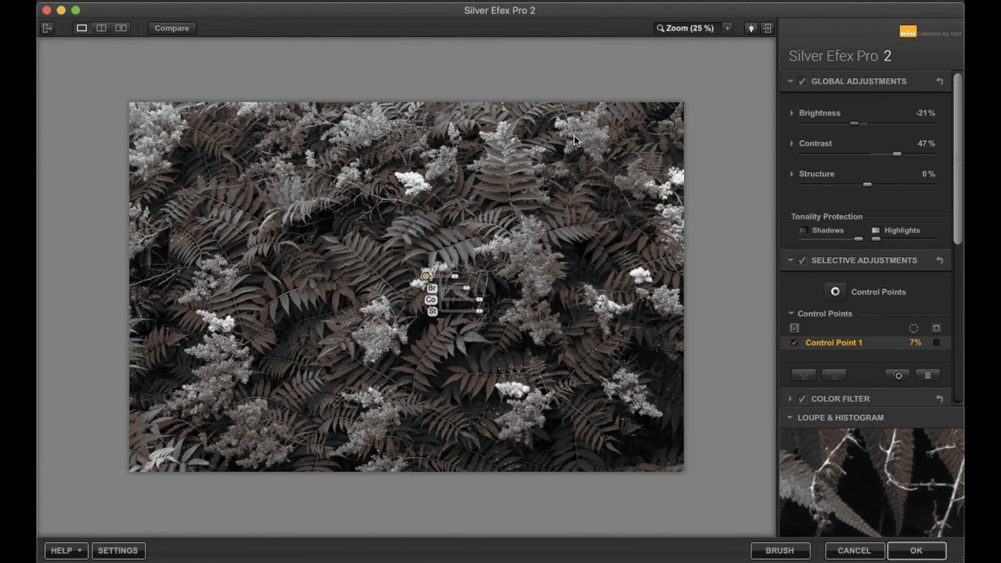
# - Switch to Chrome, view the Nik Collection presets page, and go back to the site's webinars page
pyautogui.press('super+Tab')
pyautogui.press('super+Tab')
pyautogui.moveTo(771, 90)
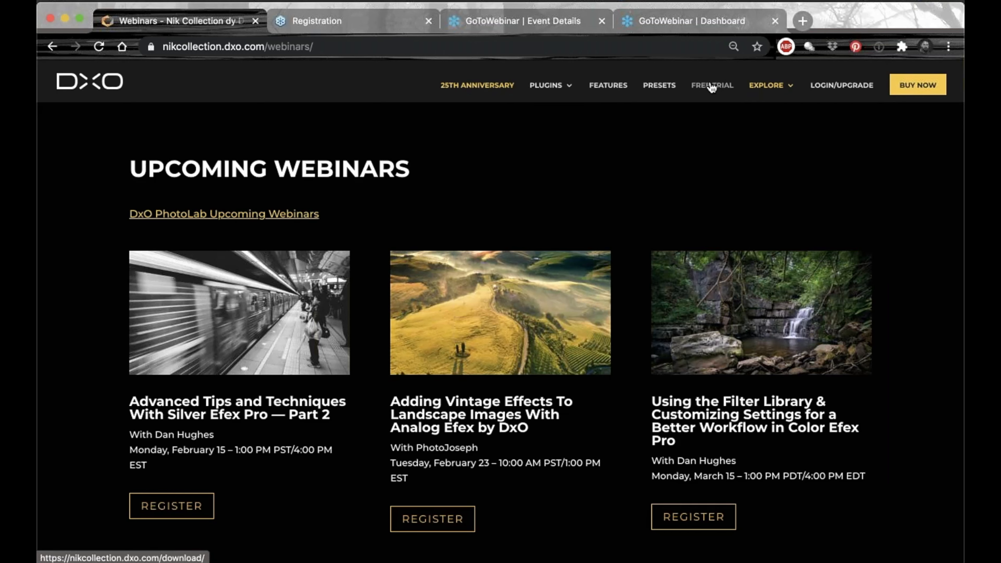
pyautogui.click(659, 88)
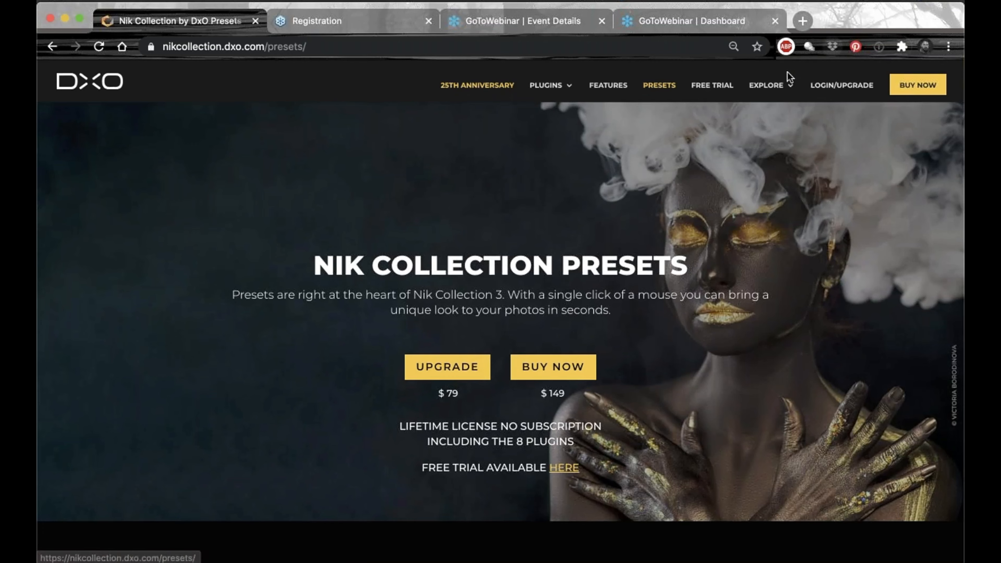
pyautogui.click(772, 94)
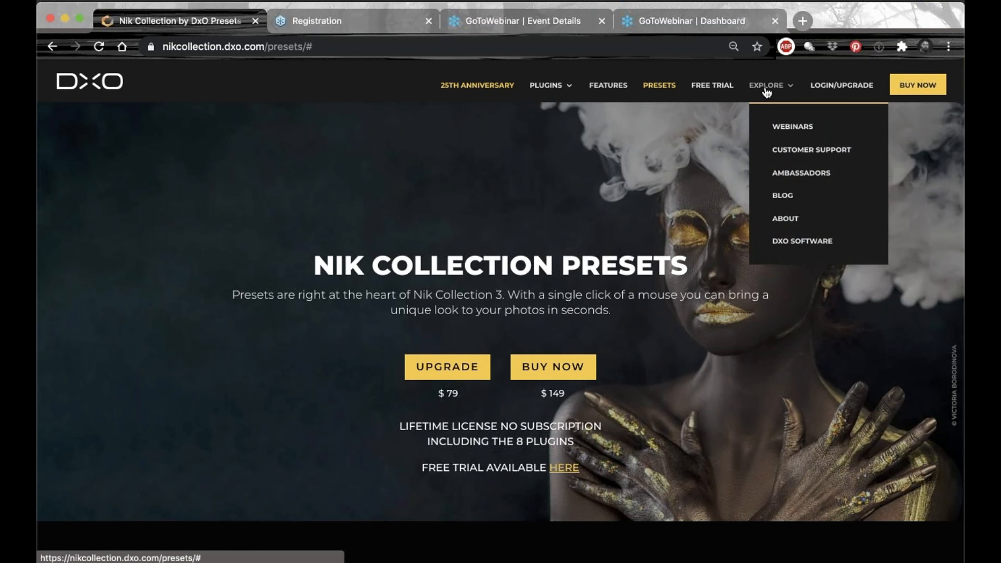
pyautogui.click(779, 130)
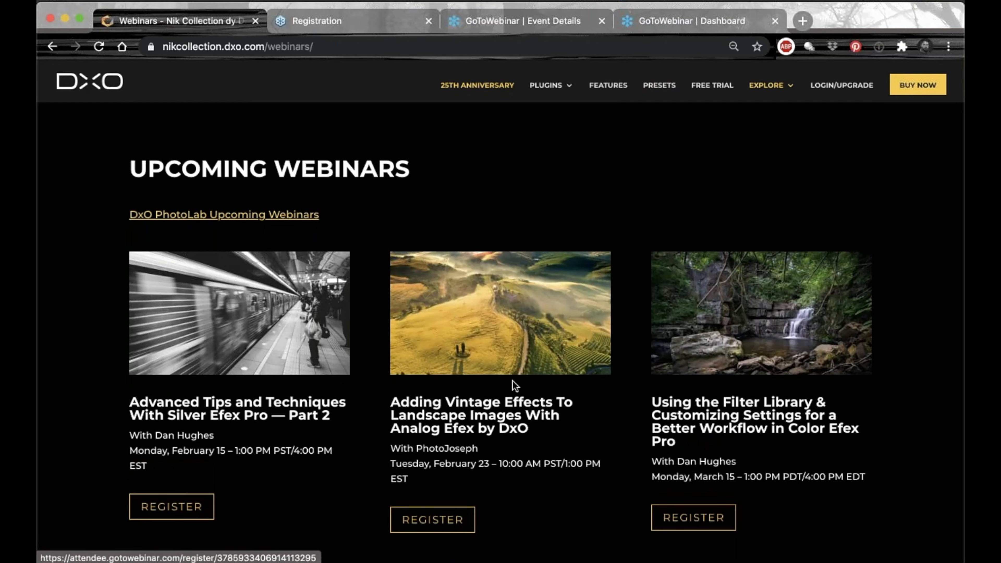
# - Browse the recorded webinars, filter them to Silver Efex Pro, and return to the upcoming webinars
pyautogui.scroll(-10, 318, 390)
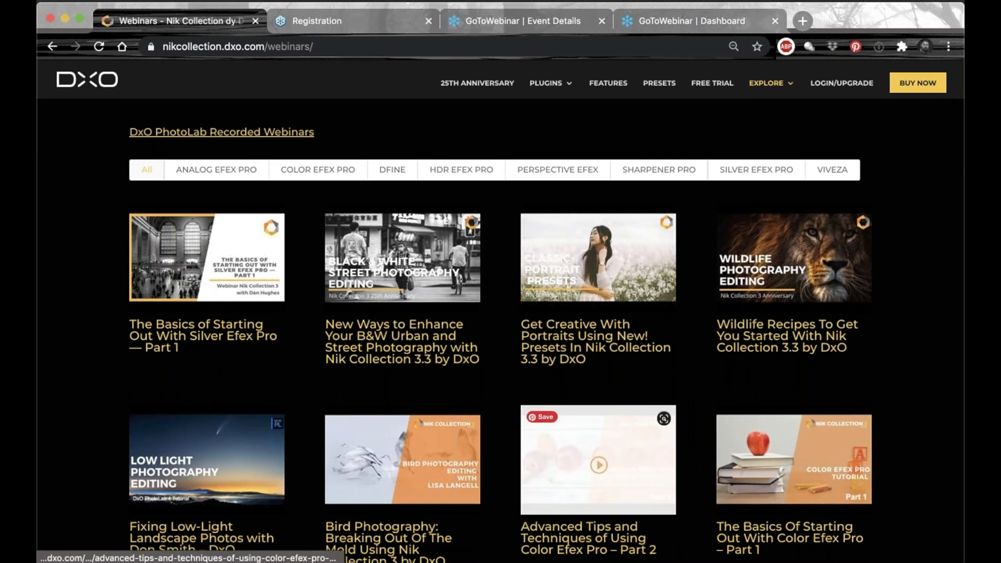
pyautogui.scroll(-20, 597, 466)
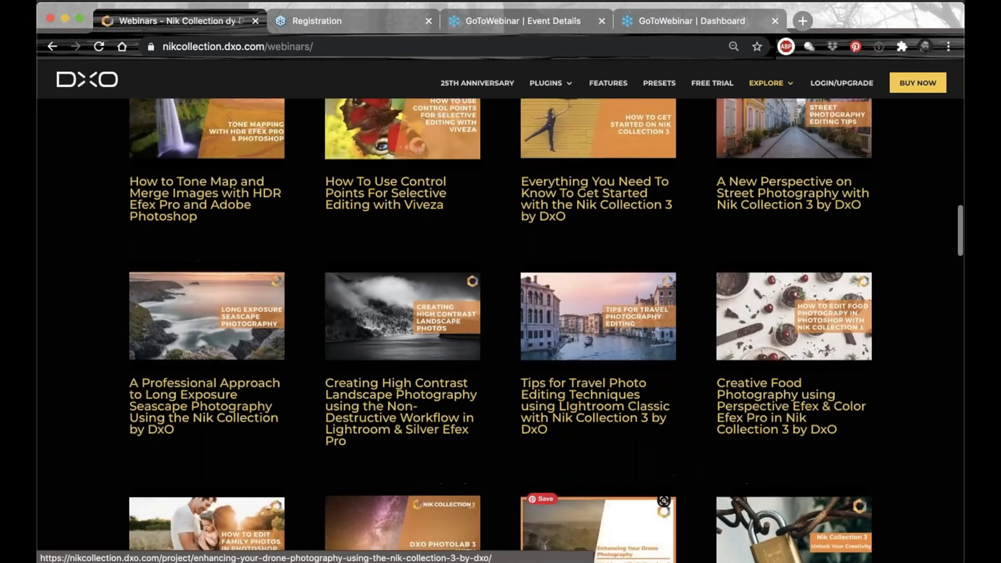
pyautogui.scroll(-5, 598, 474)
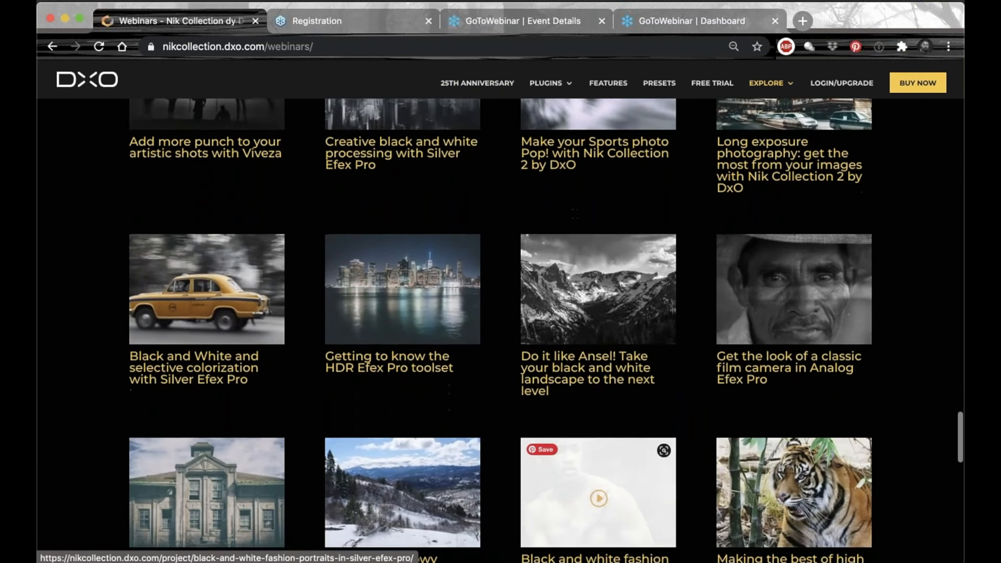
pyautogui.scroll(20, 298, 489)
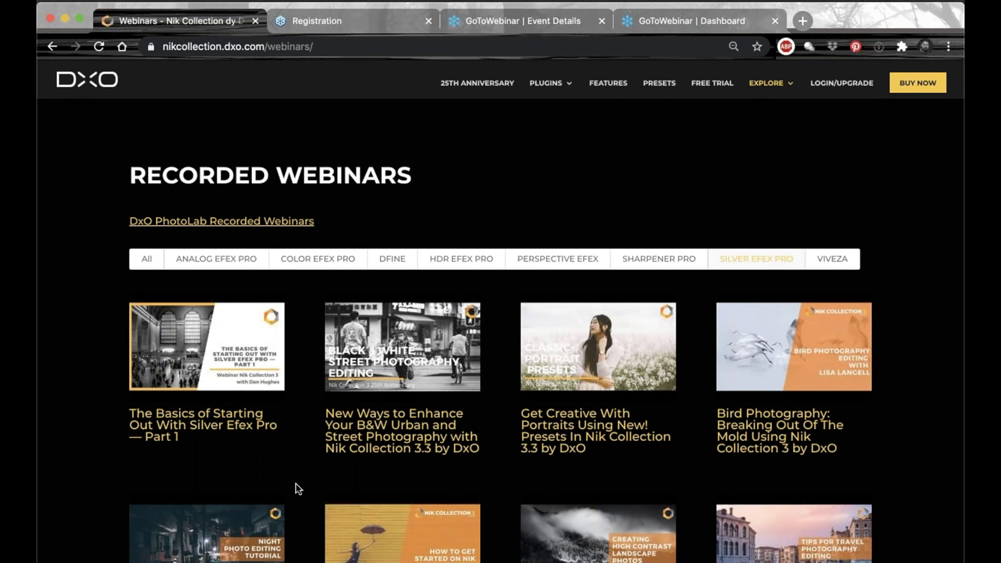
pyautogui.scroll(-8, 298, 489)
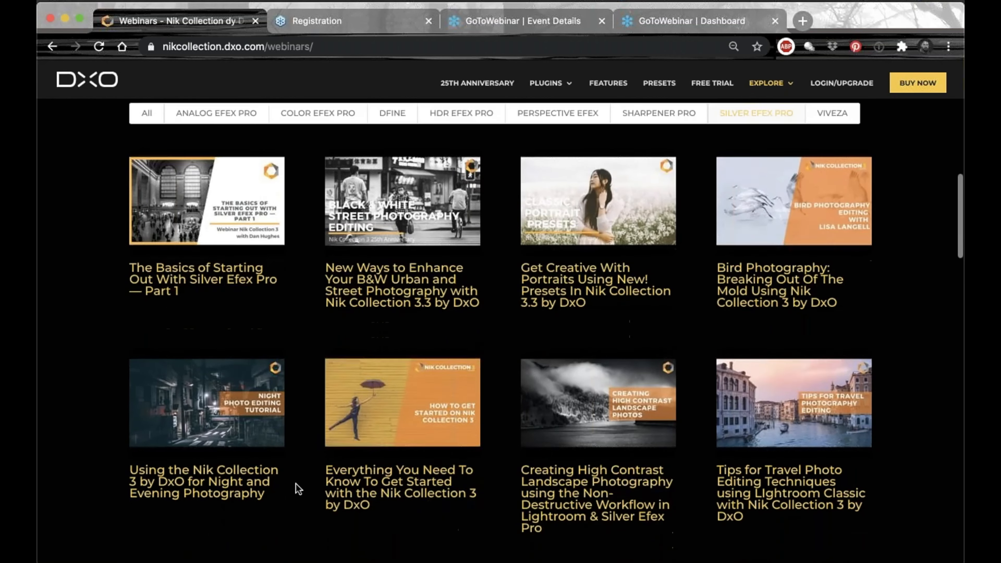
pyautogui.scroll(15, 298, 489)
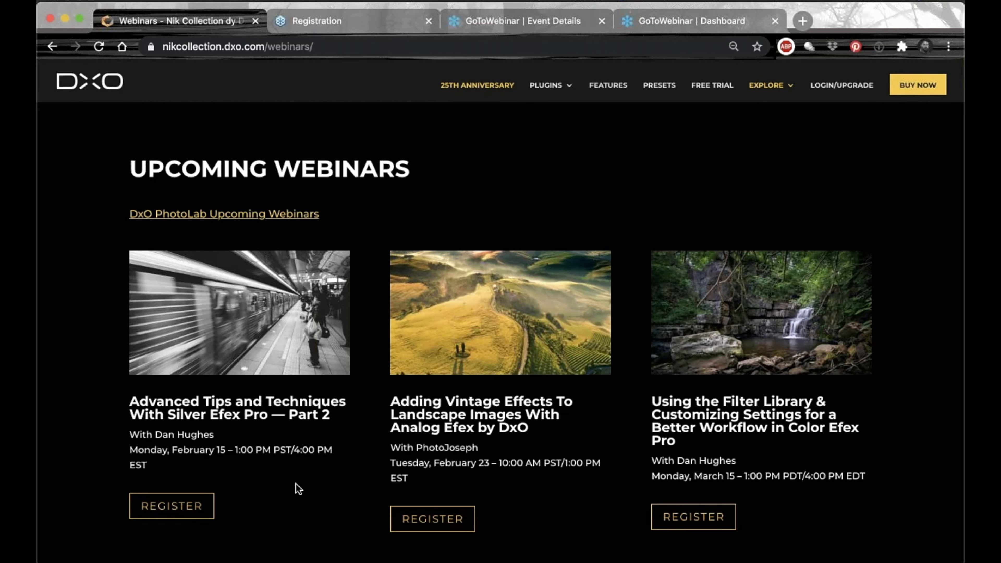